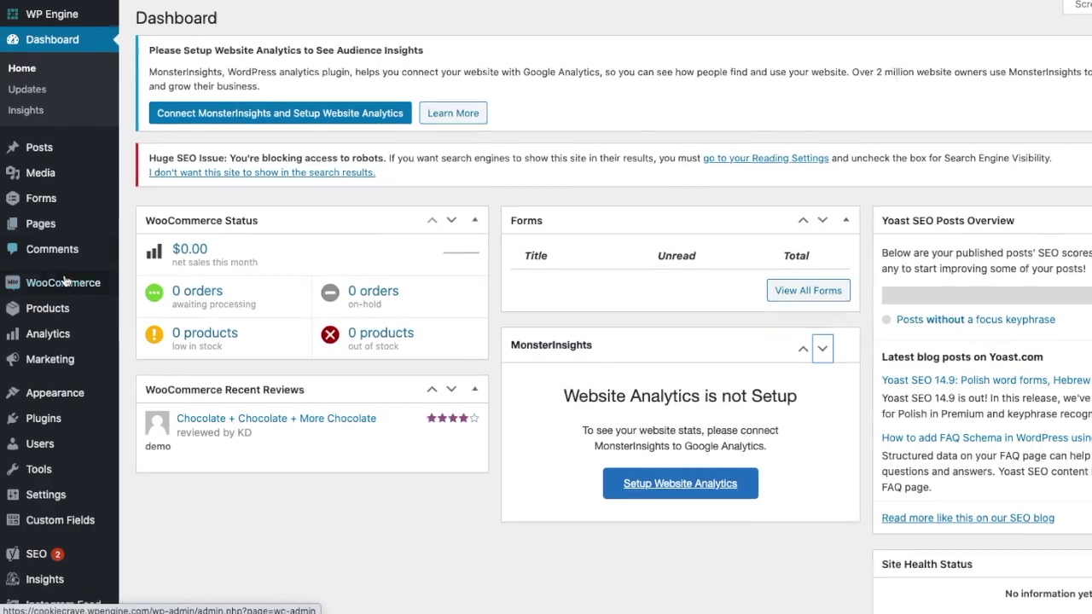
# Start a new WooCommerce product and name it "Chocolate Chip Cookies"
pyautogui.moveTo(56, 289)
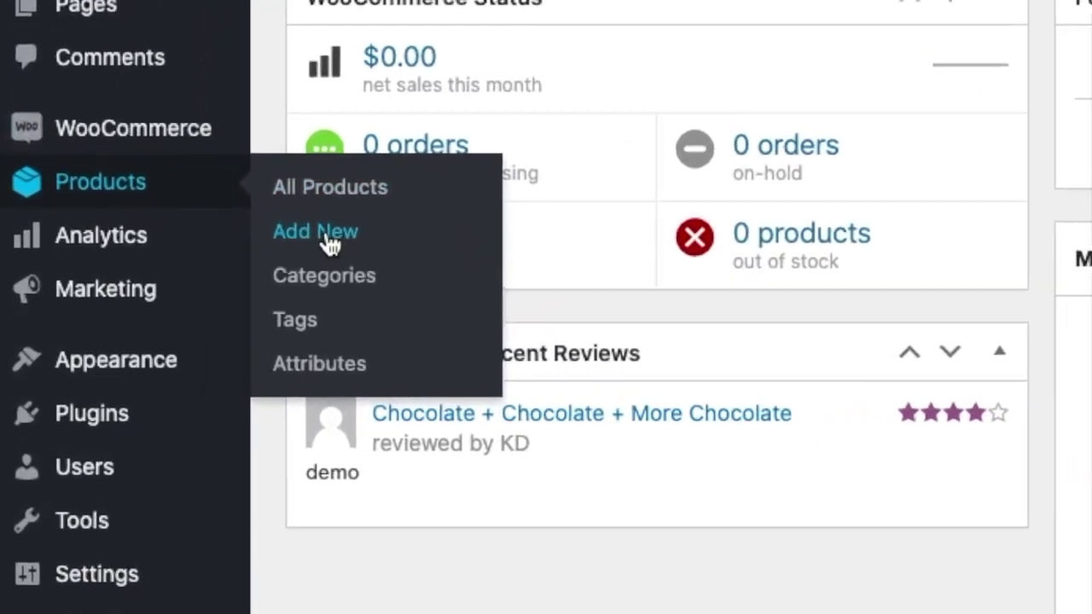
pyautogui.click(248, 272)
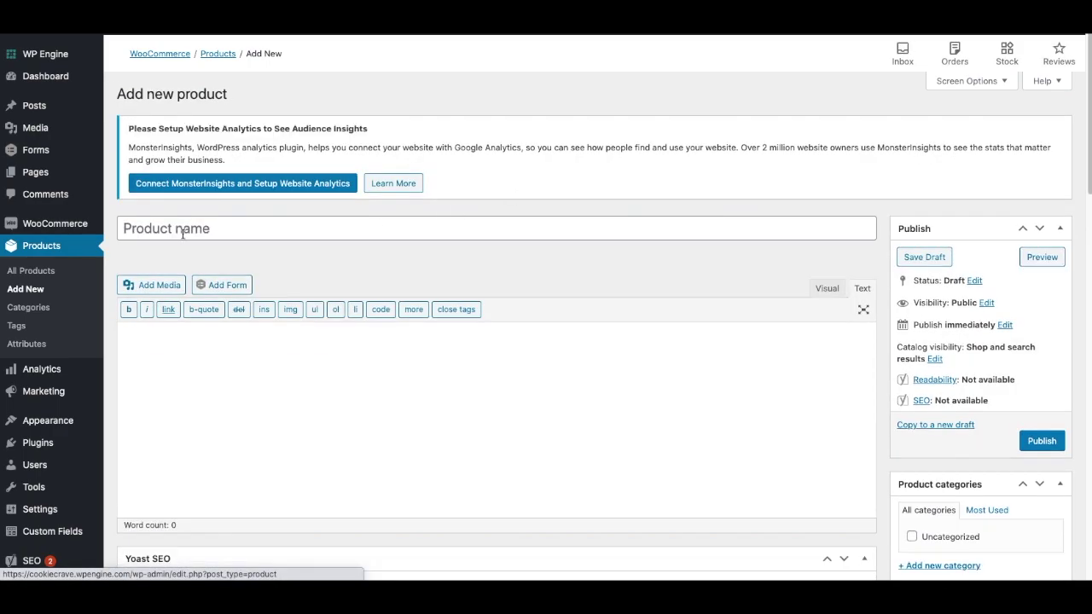
pyautogui.click(181, 234)
pyautogui.write('Chc')
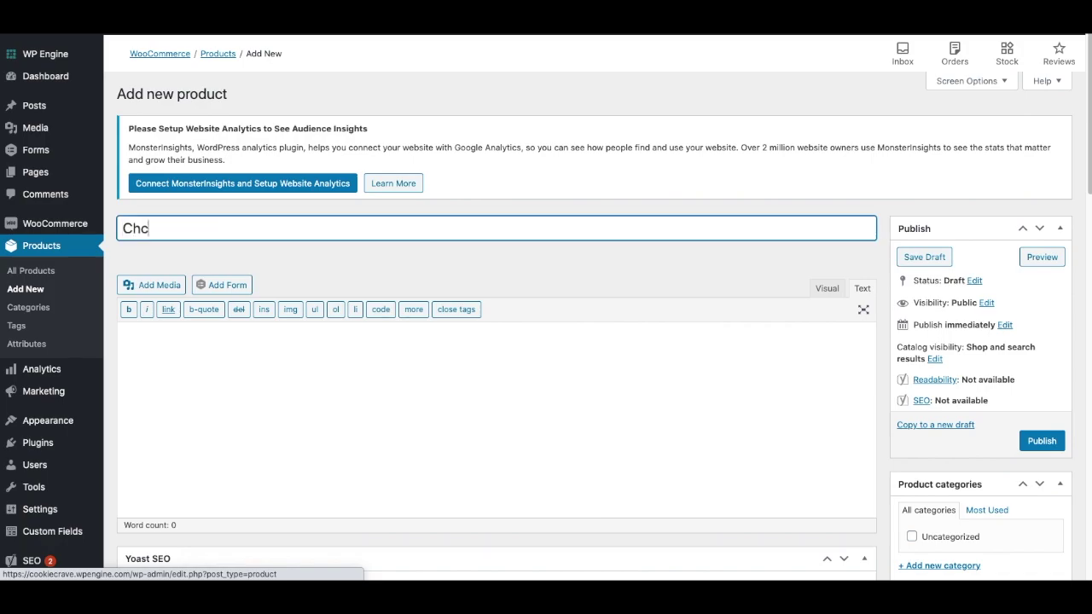
pyautogui.write('o')
pyautogui.press('BackSpace')
pyautogui.press('BackSpace')
pyautogui.write('ocolate Chip Cookies')
# Write a five-line product description: Product Descriptions Sell, Focus on Benefits, Tell a Story, Be natural, Make it scannable
pyautogui.scroll(-1, 182, 269)
pyautogui.click(181, 269)
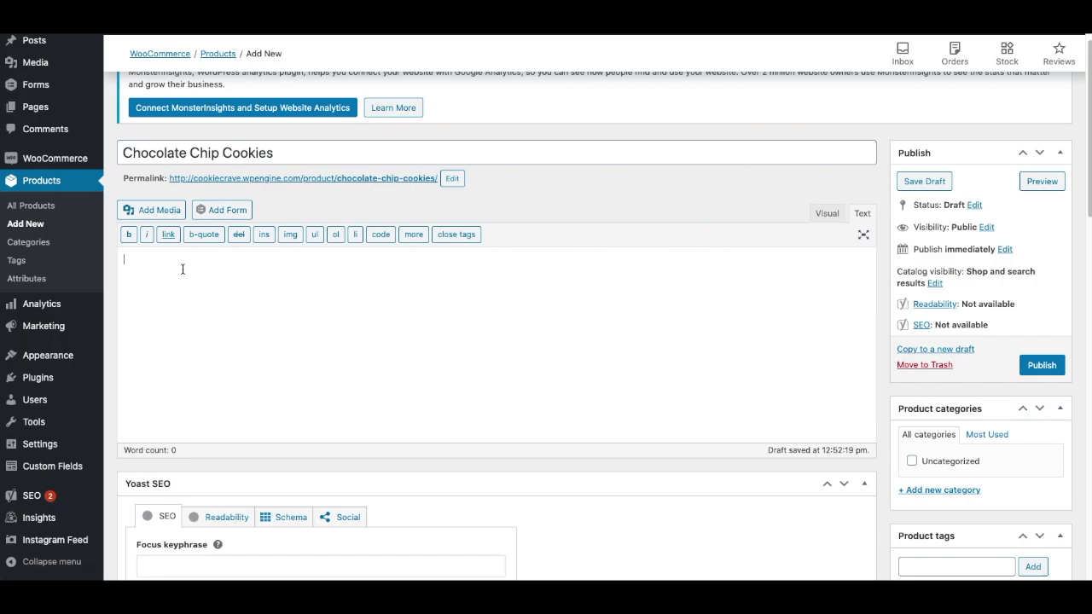
pyautogui.write('Product Descriptions Sell Focus on Benefits Tell a Story Be natural Make it scannable')
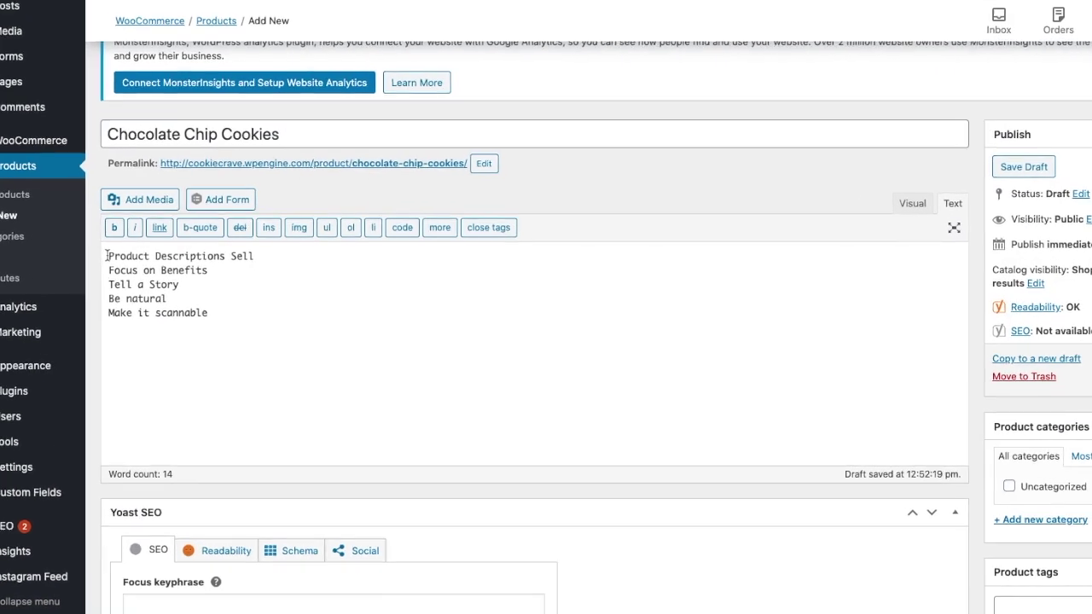
# Put a dash and a space in front of each of the five description lines
pyautogui.write('-')
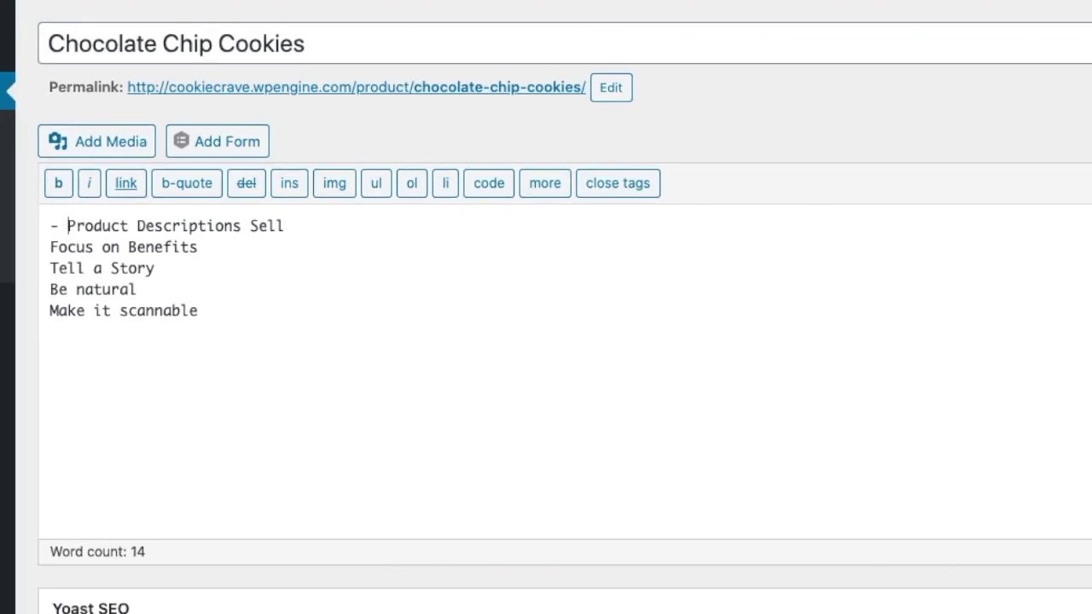
pyautogui.click(50, 247)
pyautogui.write('-')
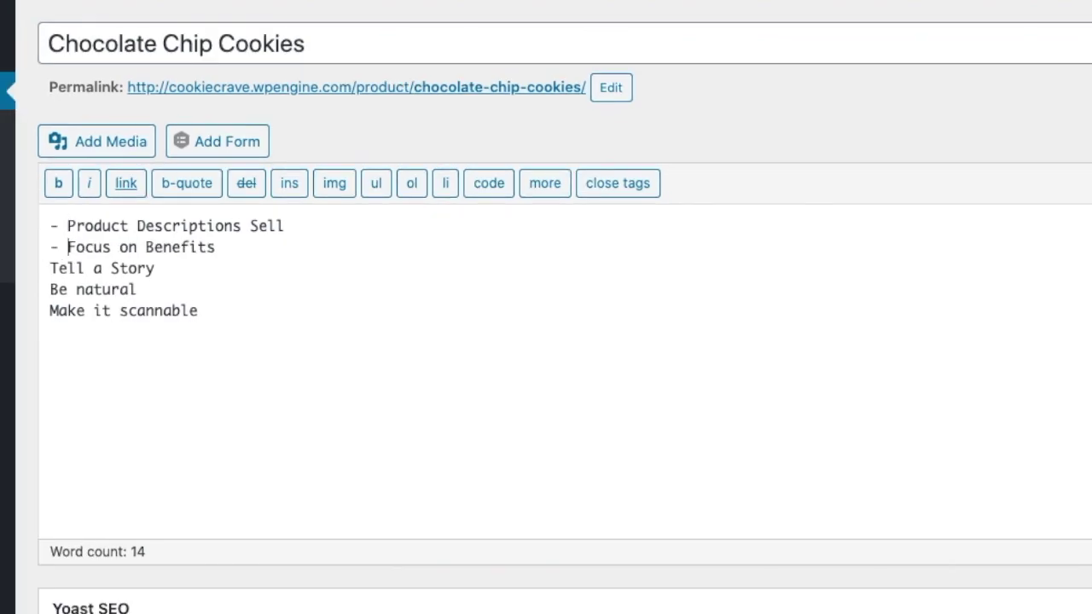
pyautogui.click(51, 267)
pyautogui.write('-')
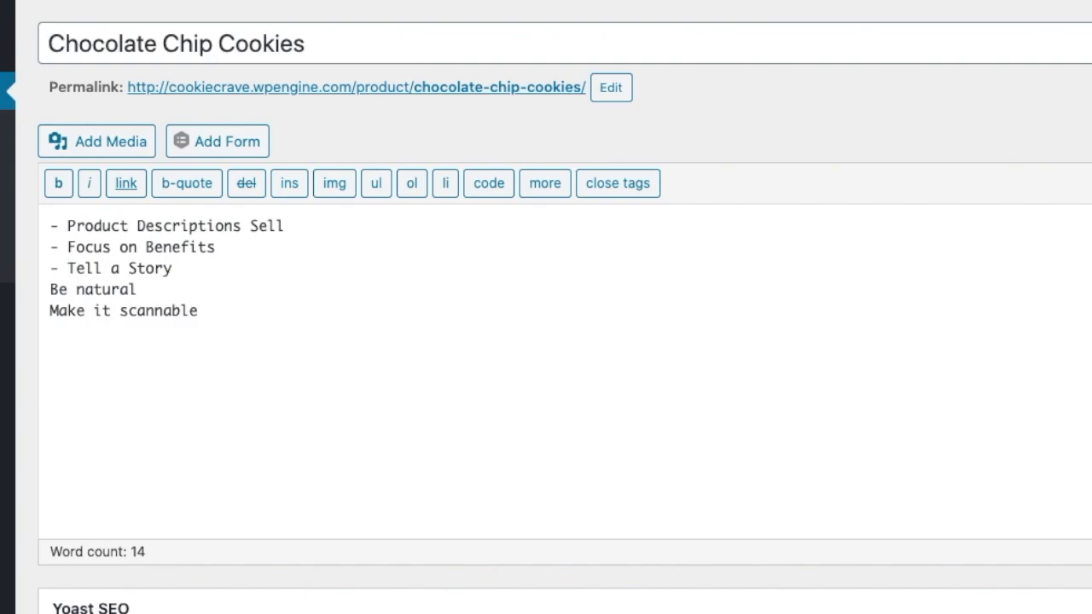
pyautogui.click(49, 289)
pyautogui.write('-')
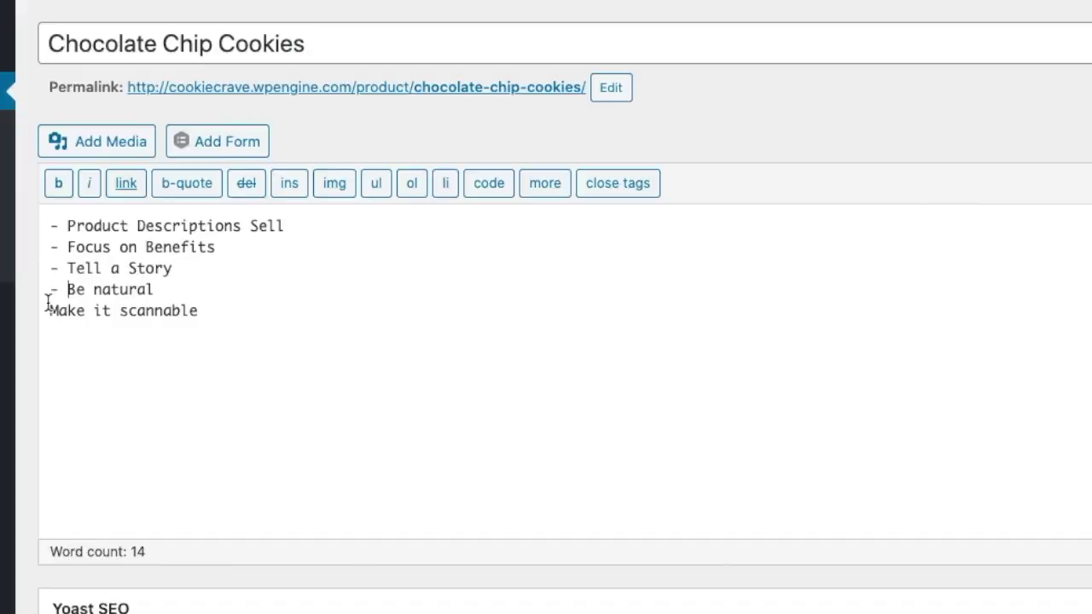
pyautogui.click(48, 311)
pyautogui.write('-')
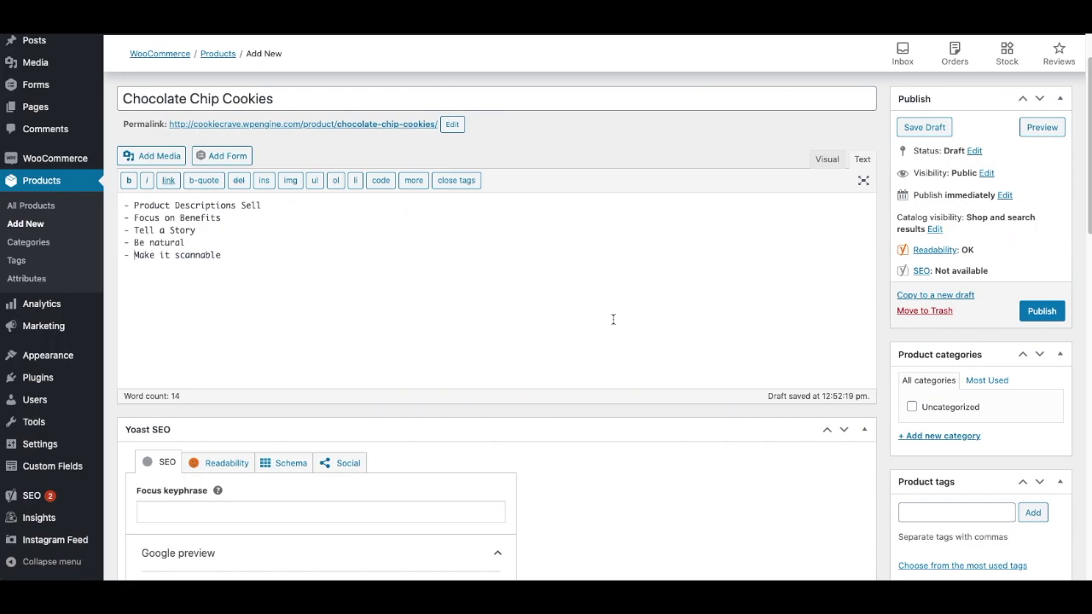
# Upload chocolate-chip-cookie.png and set it as the product image
pyautogui.scroll(-1, 960, 386)
pyautogui.scroll(2, 628, 338)
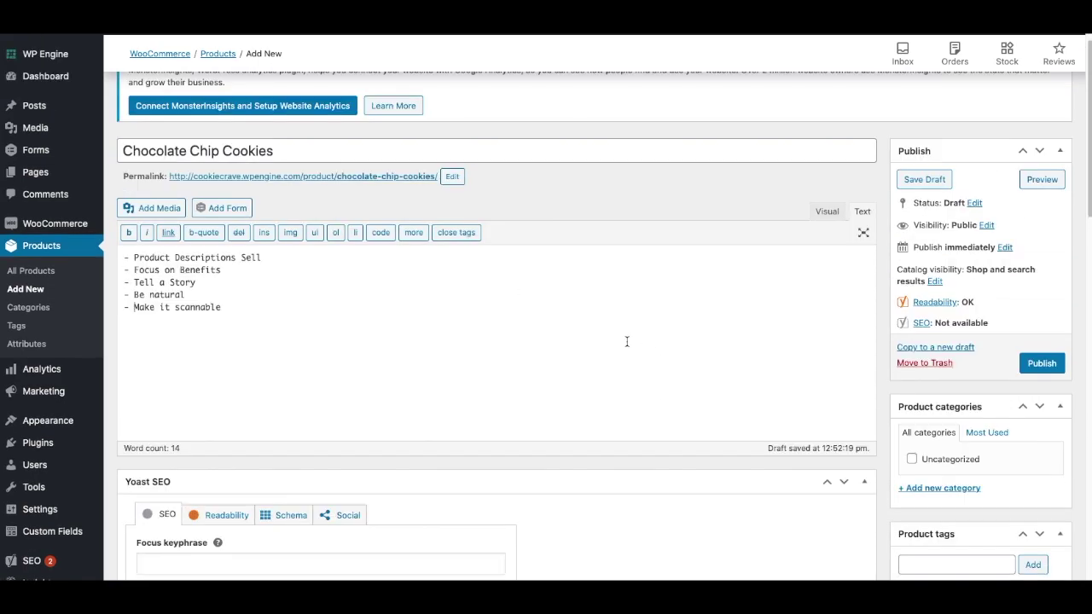
pyautogui.scroll(-5, 904, 409)
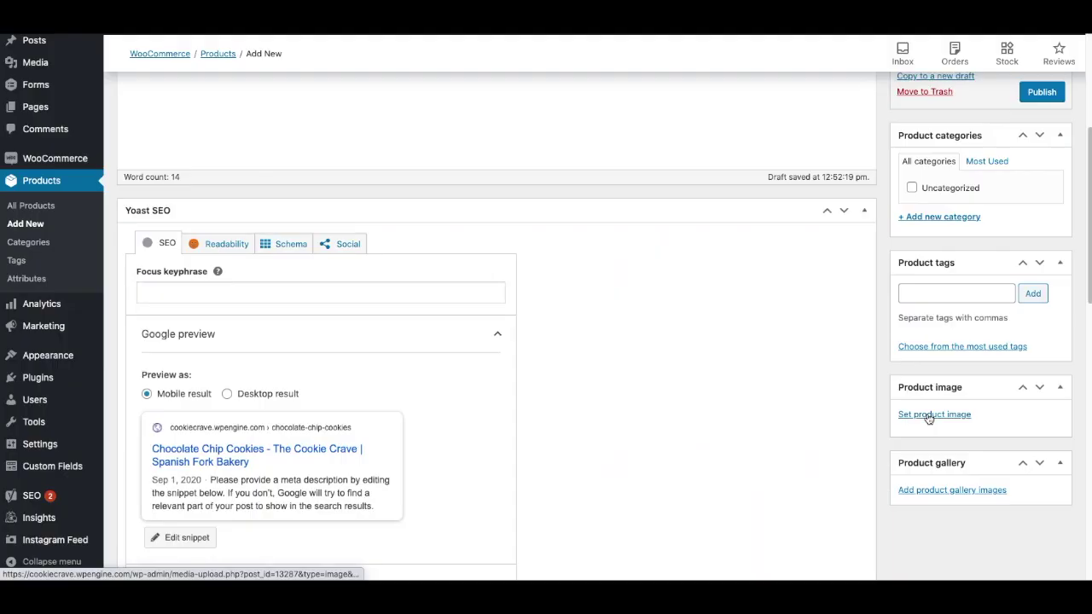
pyautogui.click(711, 294)
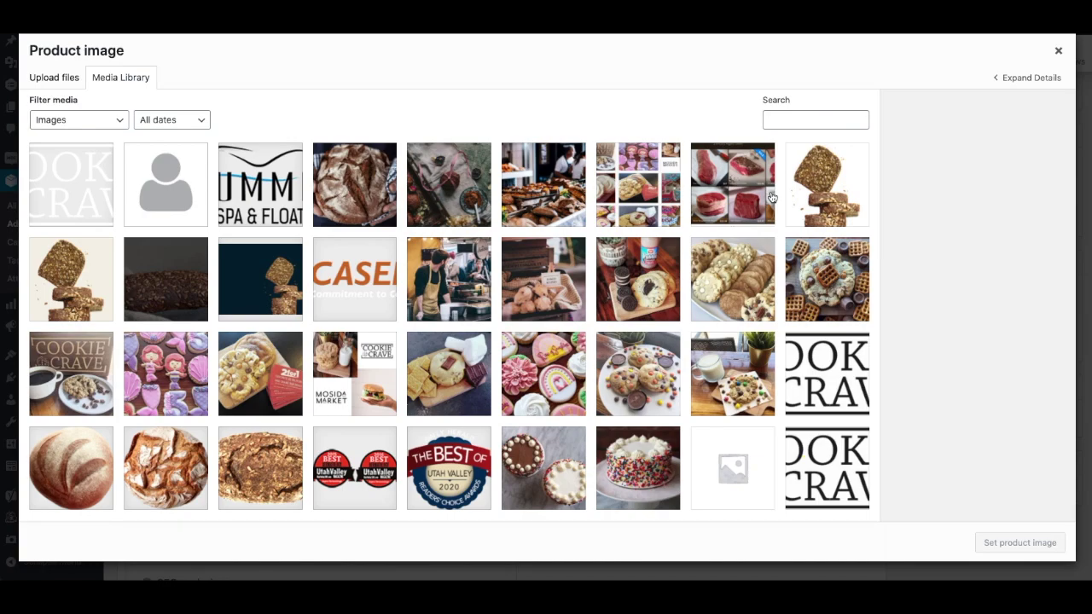
pyautogui.click(60, 81)
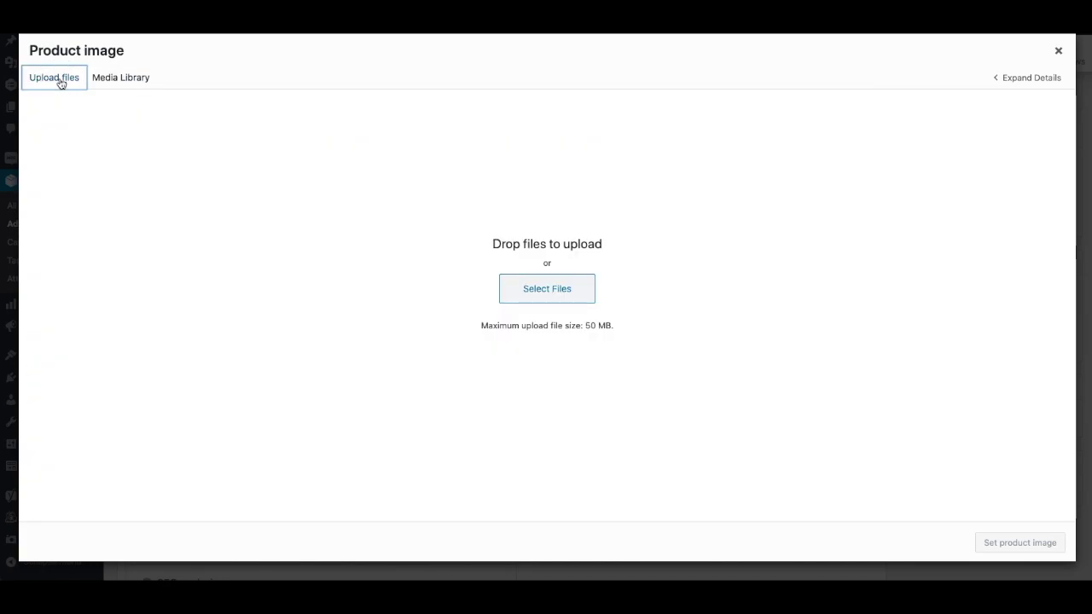
pyautogui.click(541, 289)
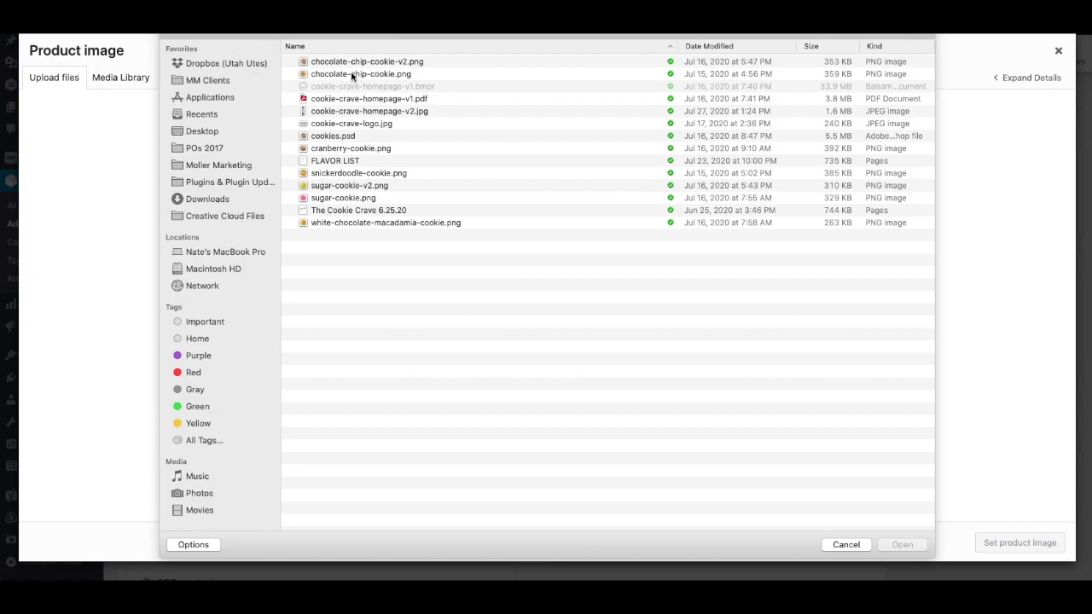
pyautogui.click(353, 76)
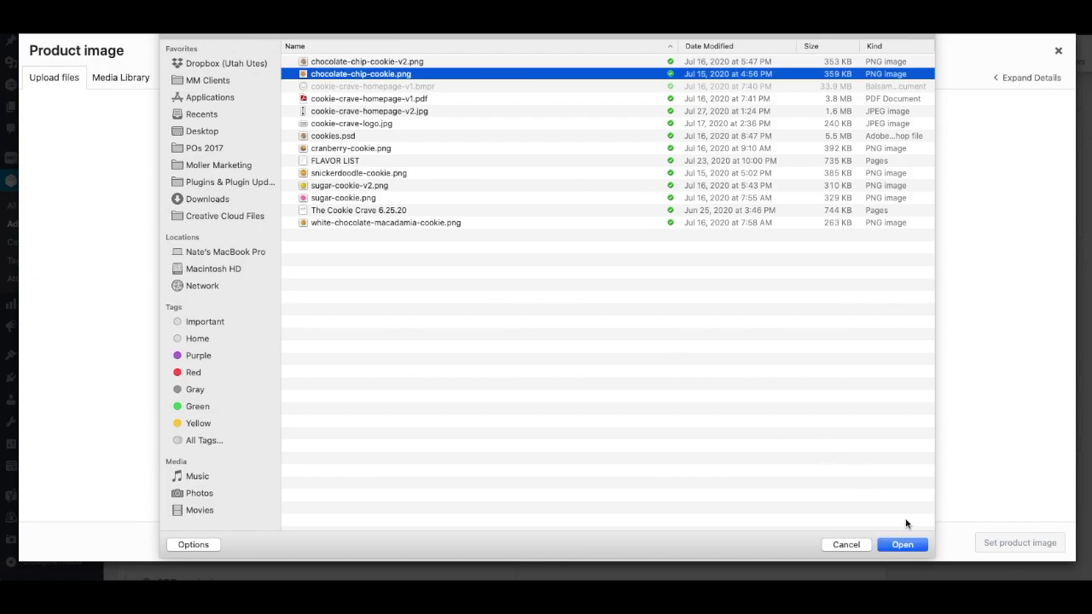
pyautogui.click(904, 550)
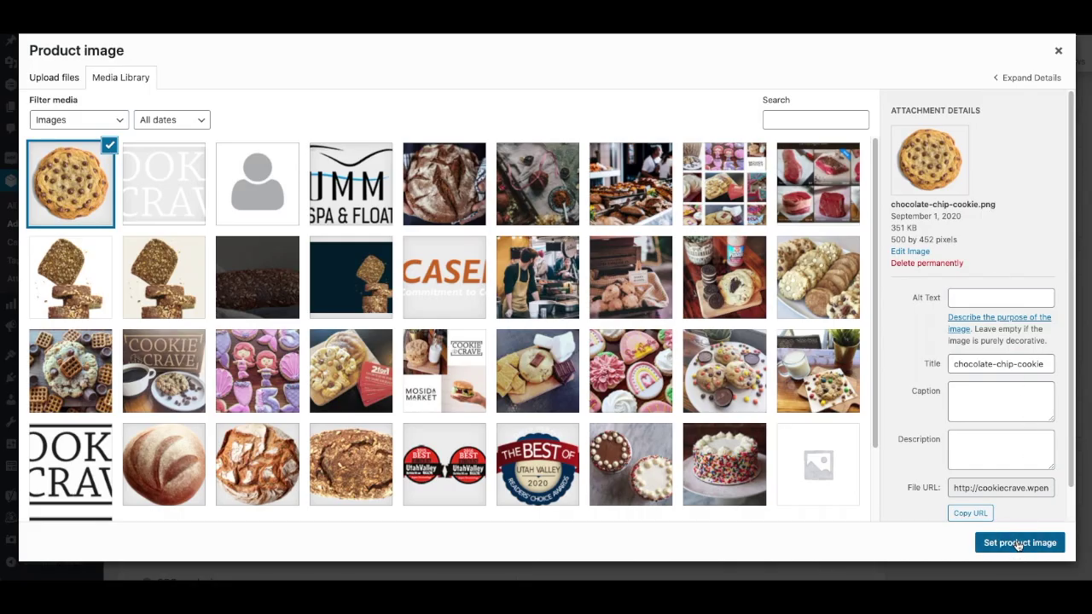
pyautogui.click(1017, 544)
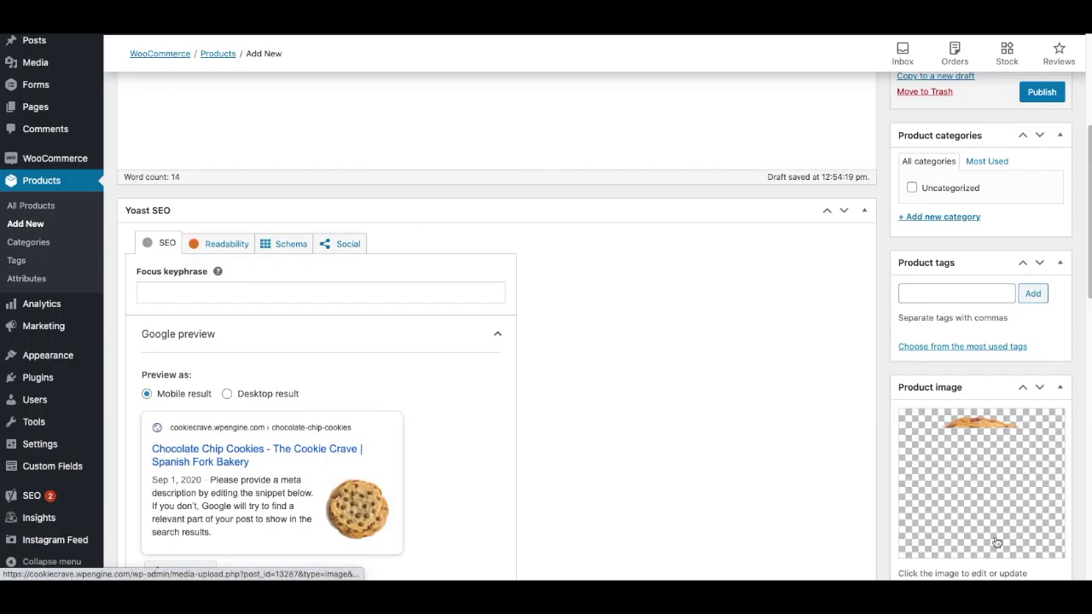
# Upload chocolate-chip-cookie-v2.png and add it to the product gallery
pyautogui.scroll(-2, 981, 512)
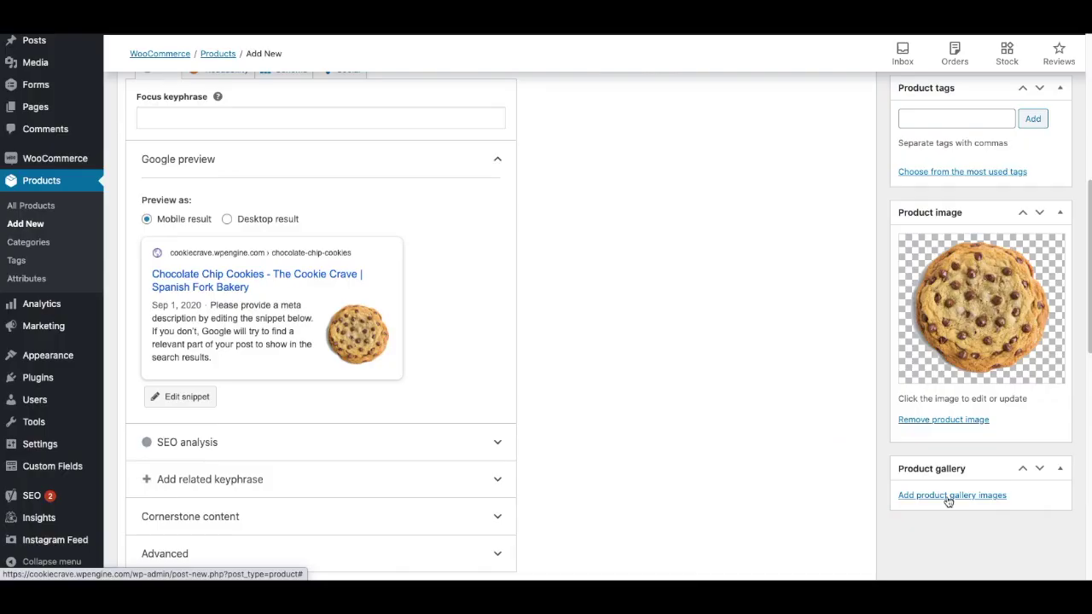
pyautogui.click(771, 423)
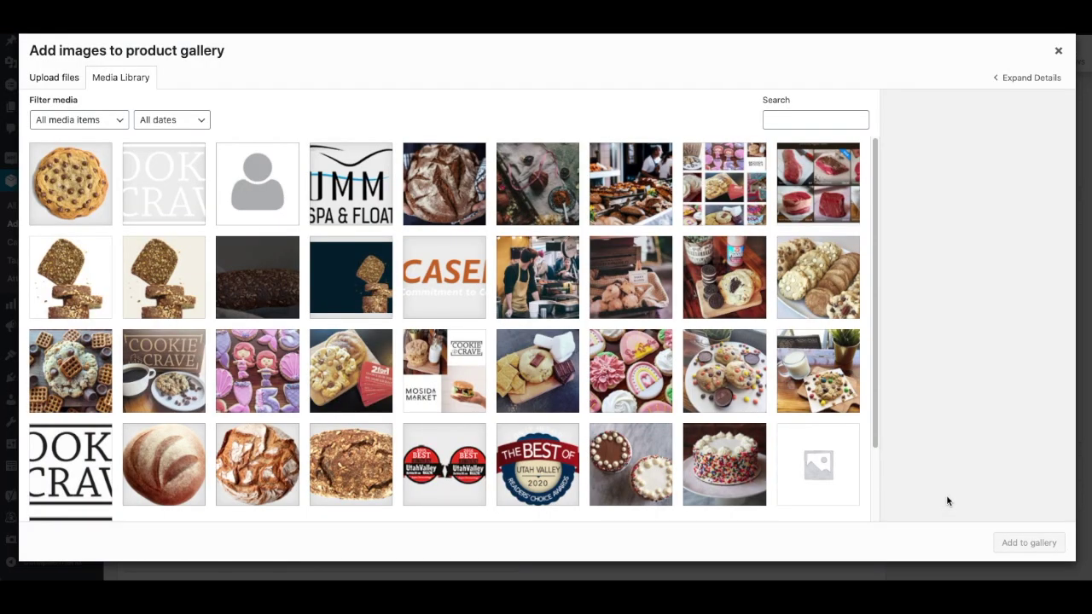
pyautogui.click(54, 77)
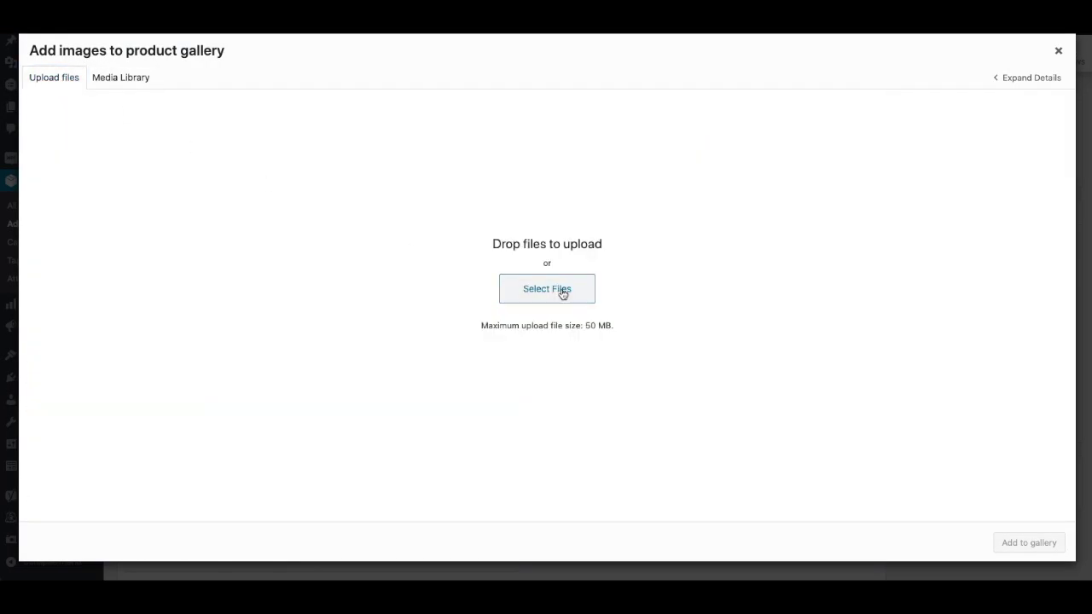
pyautogui.click(562, 293)
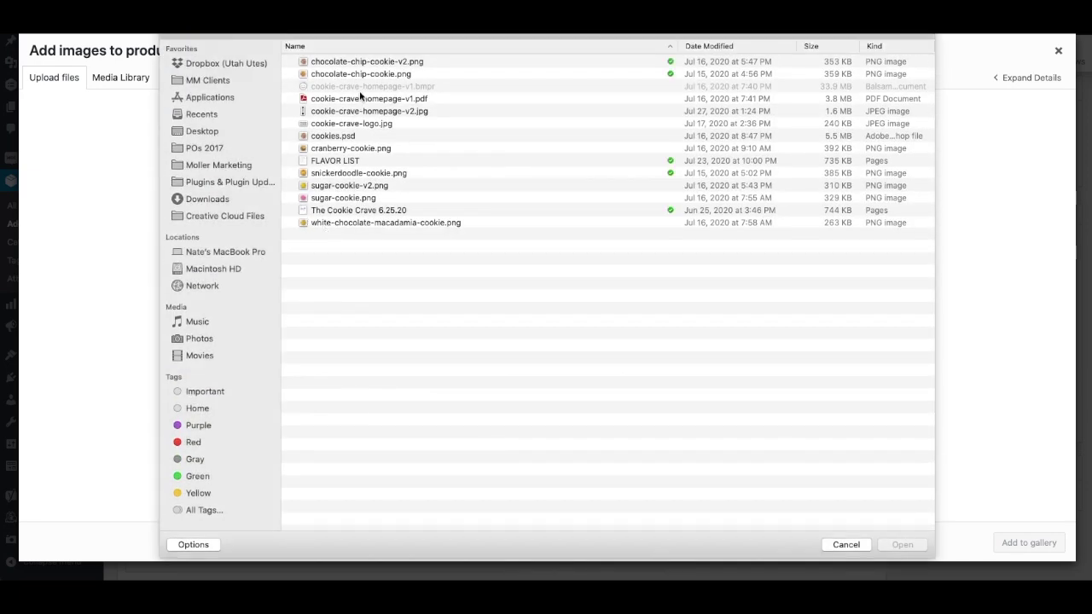
pyautogui.click(365, 63)
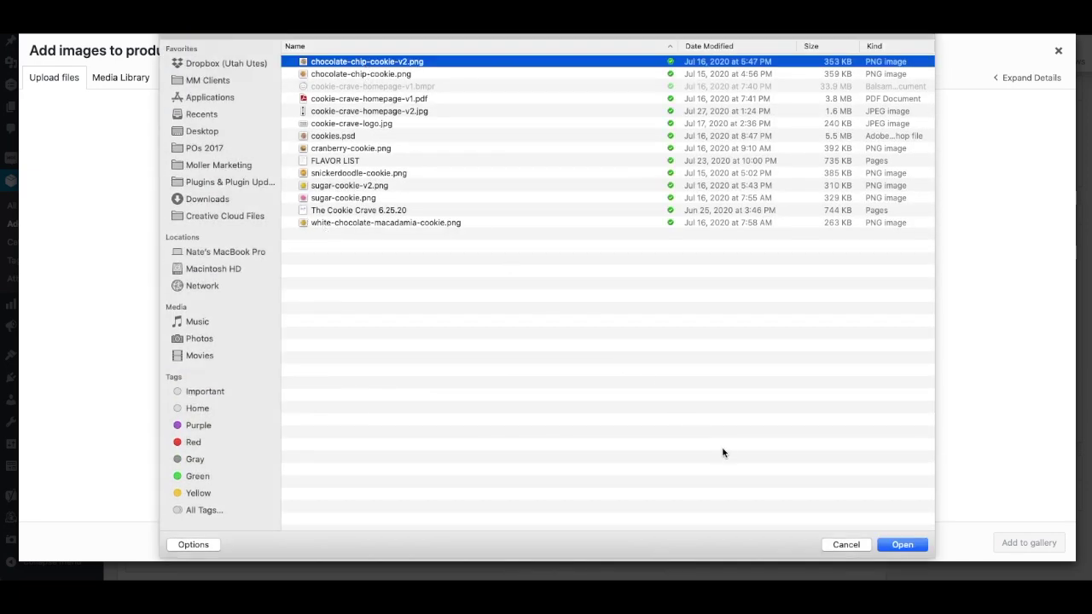
pyautogui.click(901, 545)
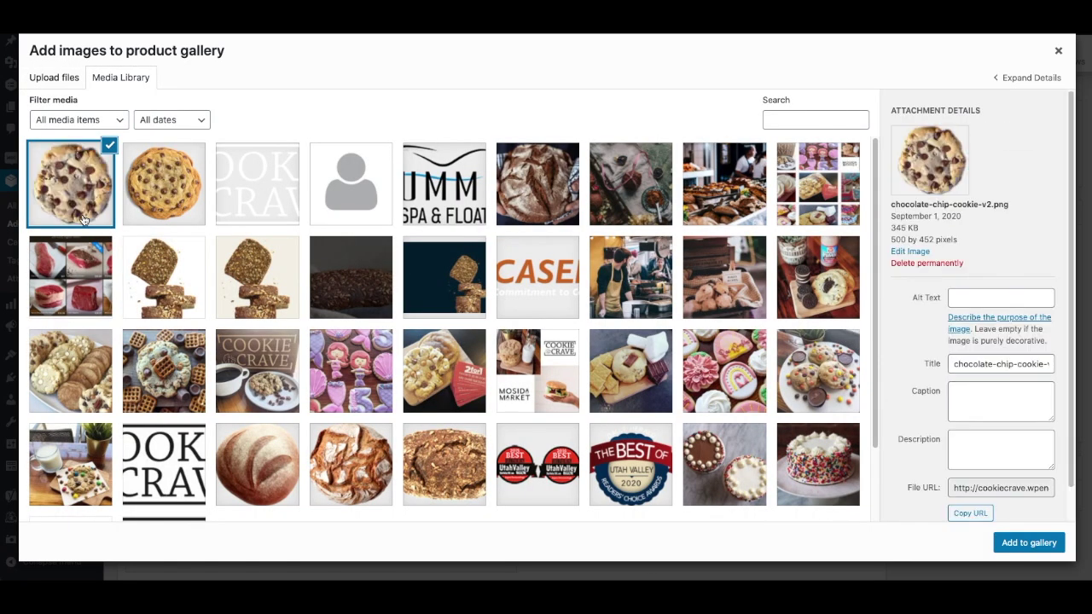
pyautogui.click(1024, 543)
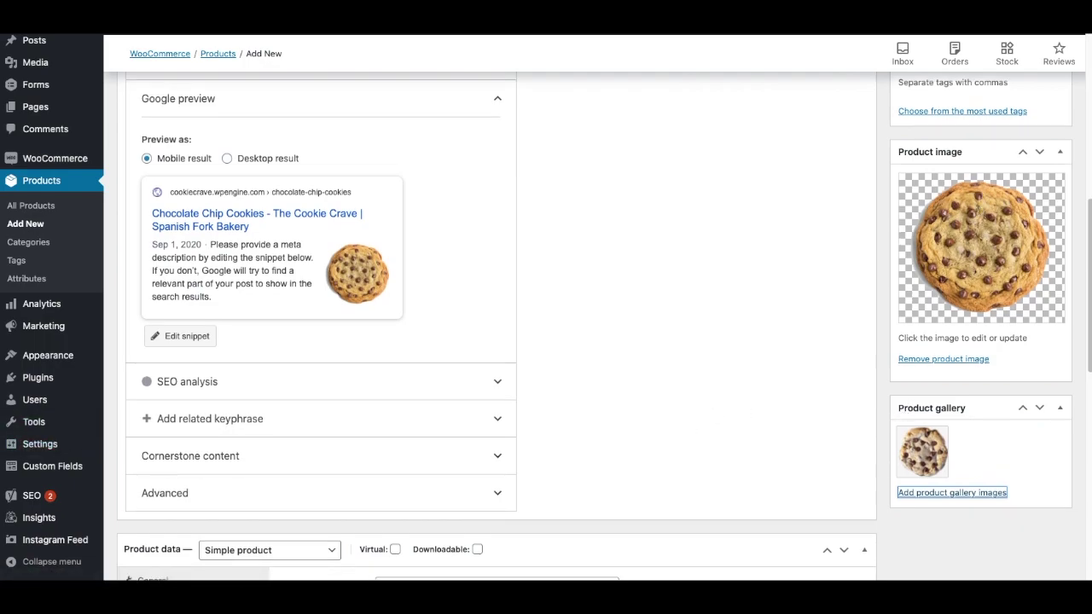
# Copy the YouTube share link of "PERFECT Easy Chocolate Chip Cookies Recipe", paste it below the description lines and show the description in visual mode
pyautogui.scroll(10, 404, 326)
pyautogui.click(148, 418)
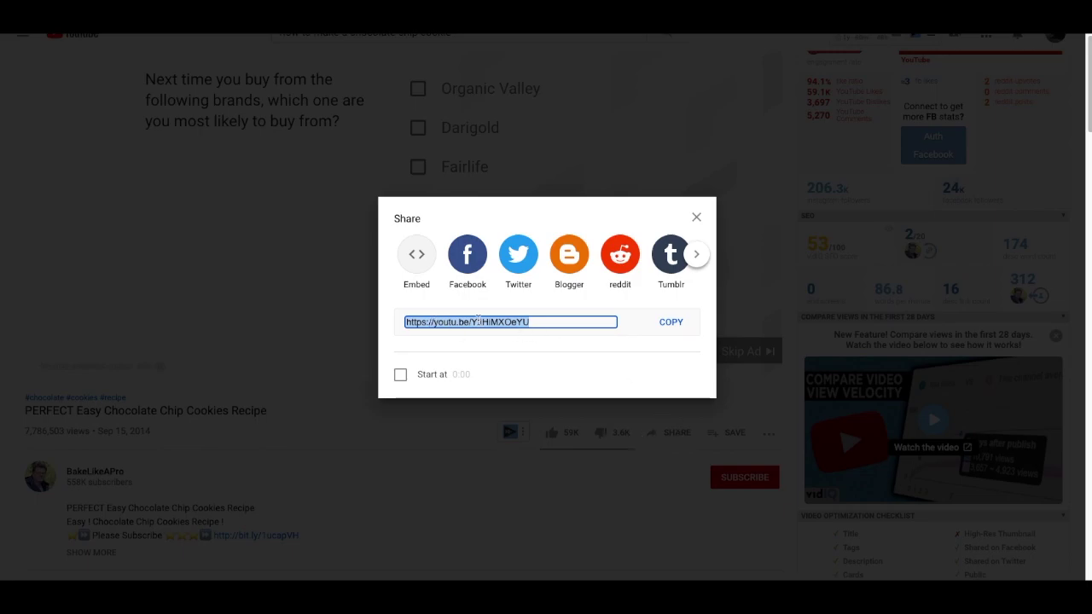
pyautogui.click(670, 323)
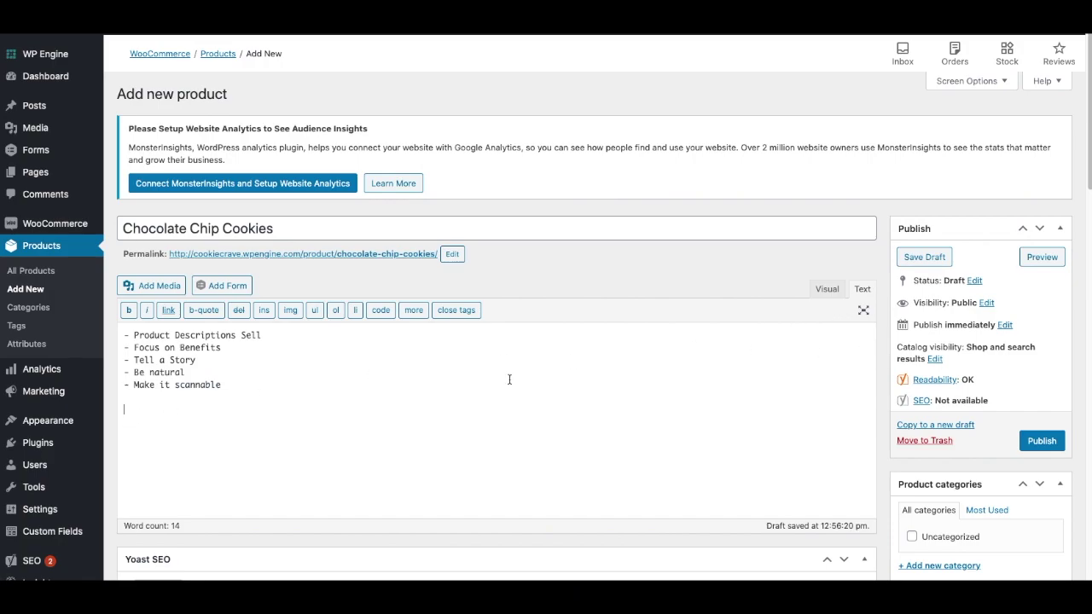
pyautogui.click(192, 434)
pyautogui.hotkey('ctrl', 'v')
pyautogui.click(825, 290)
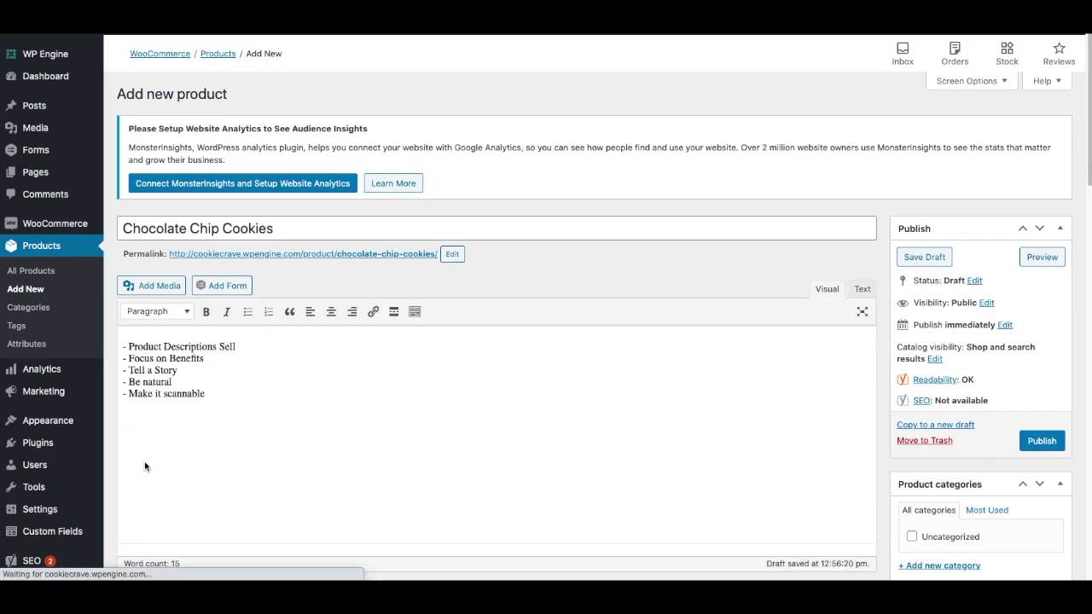
pyautogui.scroll(-5, 171, 440)
pyautogui.scroll(5, 469, 282)
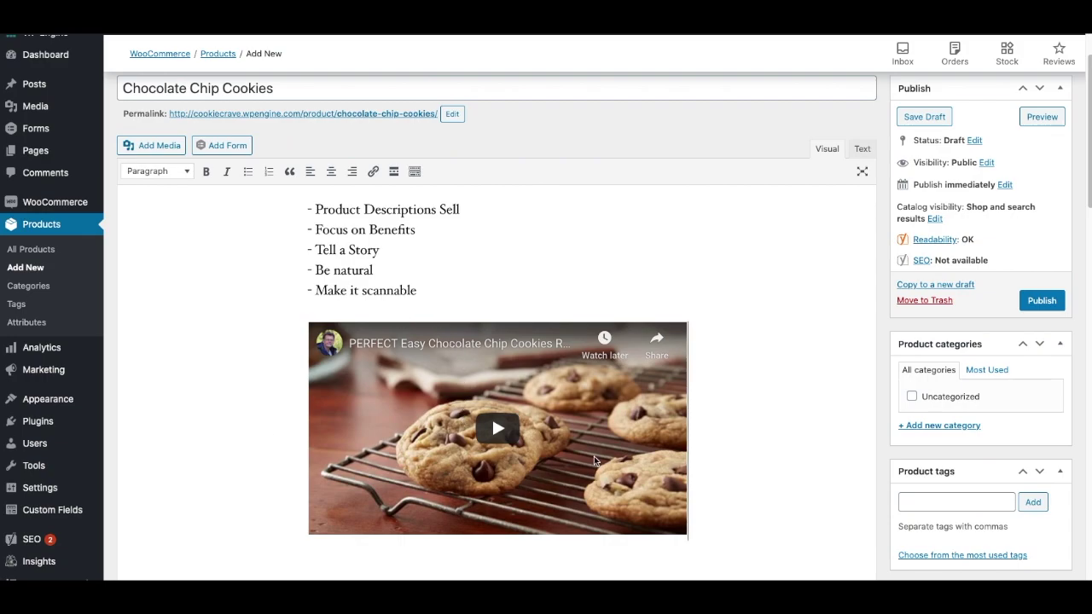
# Collapse the Yoast SEO section and set the product type to Variable product
pyautogui.scroll(-10, 594, 460)
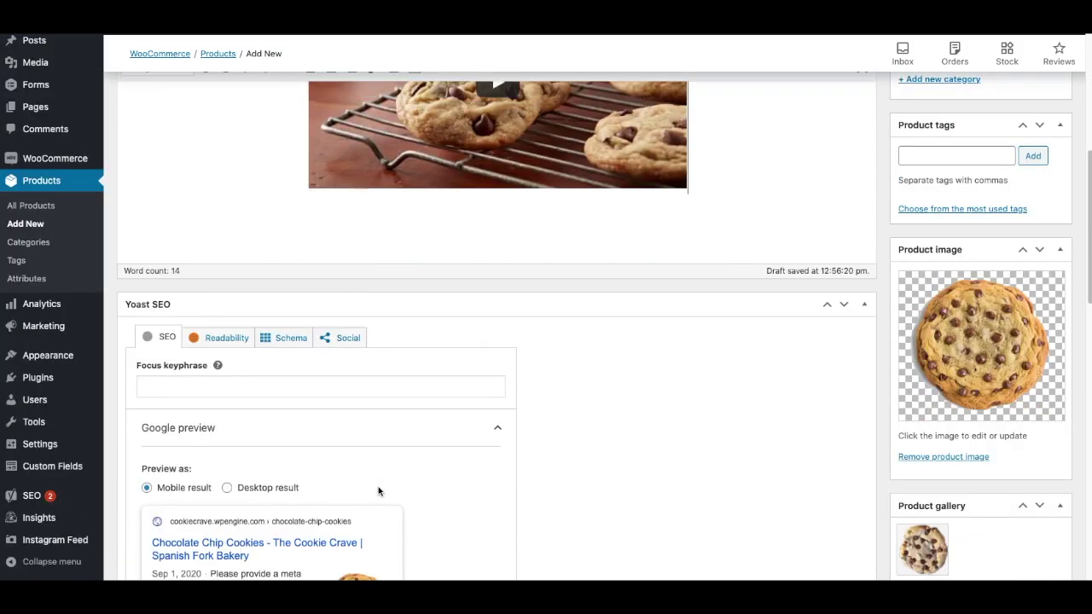
pyautogui.scroll(-3, 254, 444)
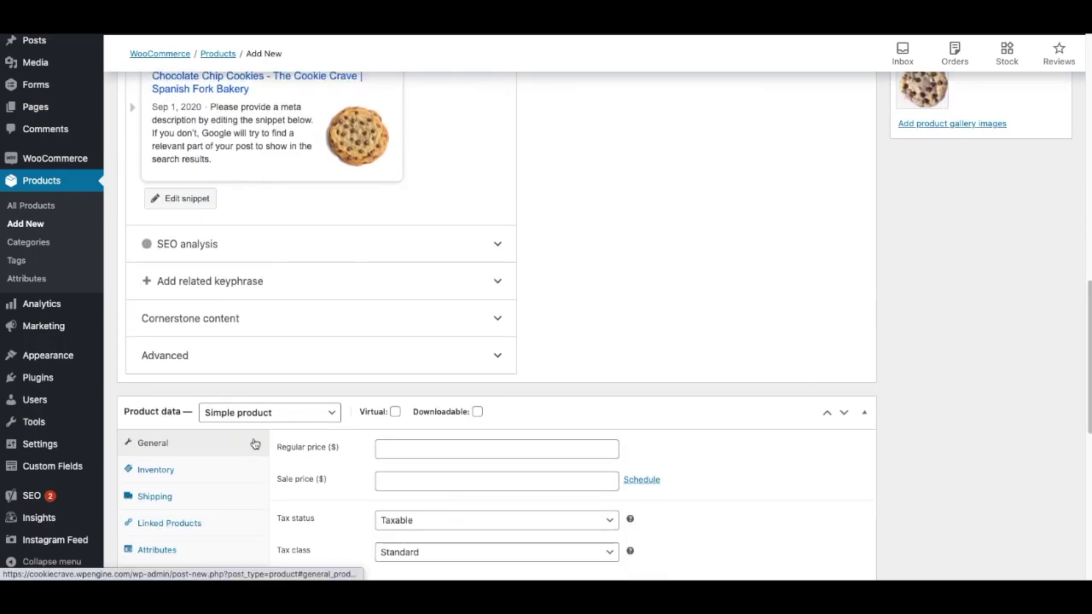
pyautogui.scroll(4, 254, 442)
pyautogui.scroll(3, 254, 437)
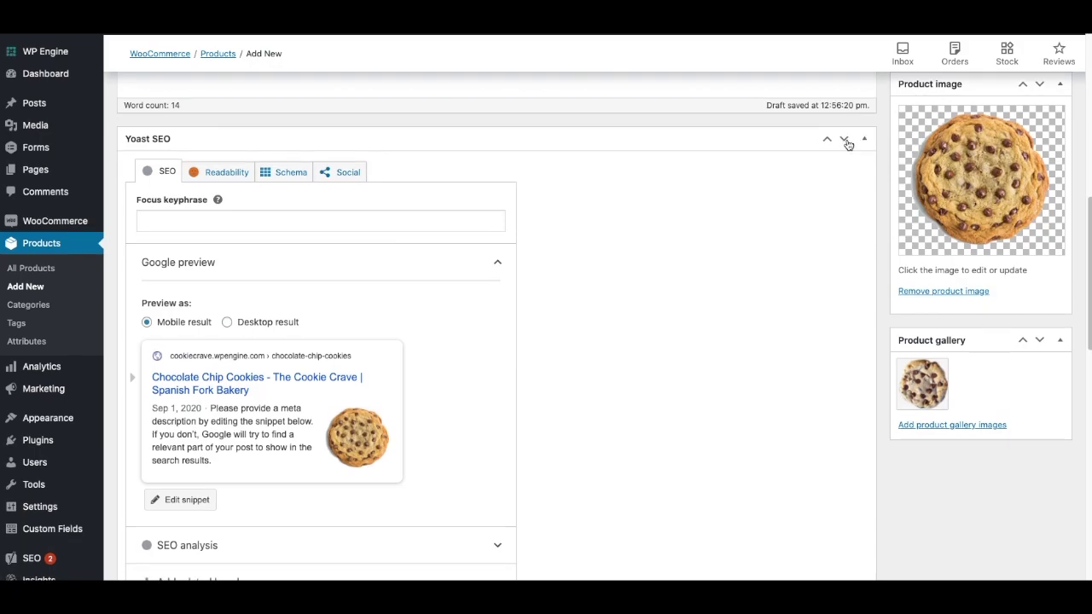
pyautogui.click(865, 141)
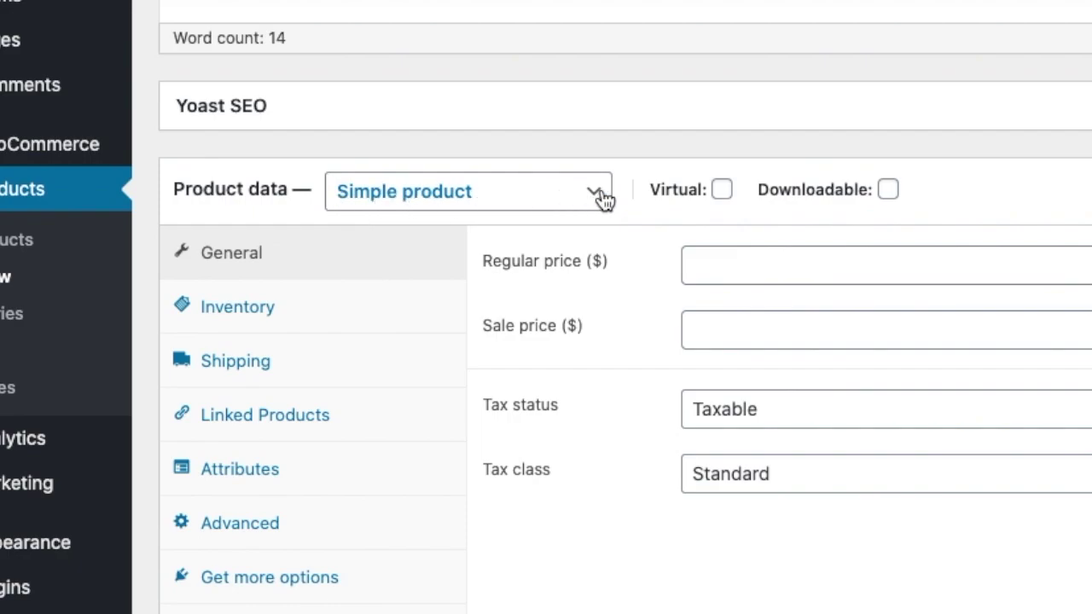
pyautogui.click(602, 196)
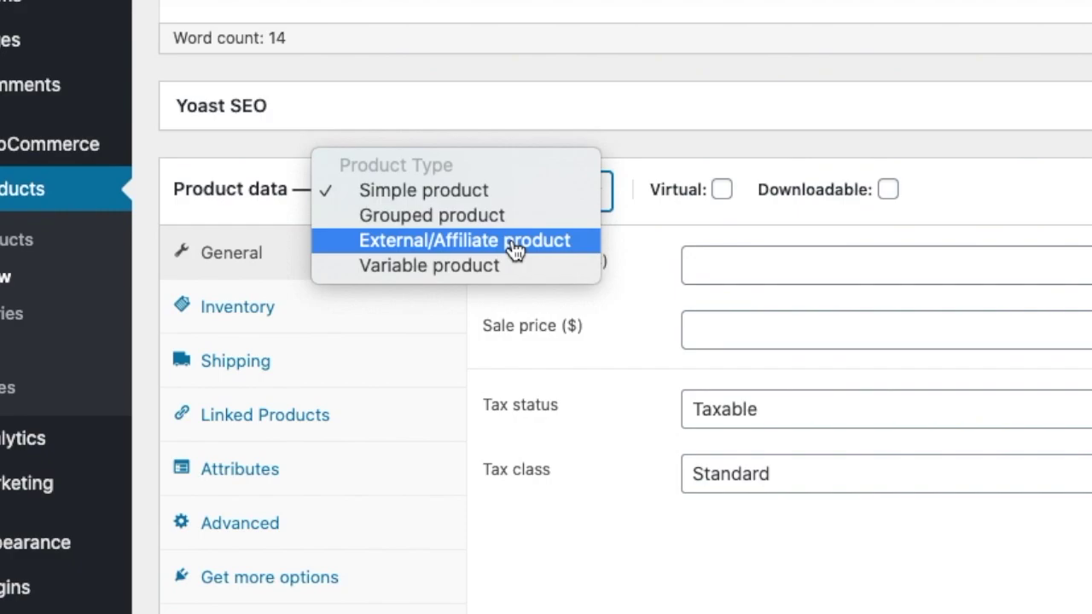
pyautogui.click(466, 267)
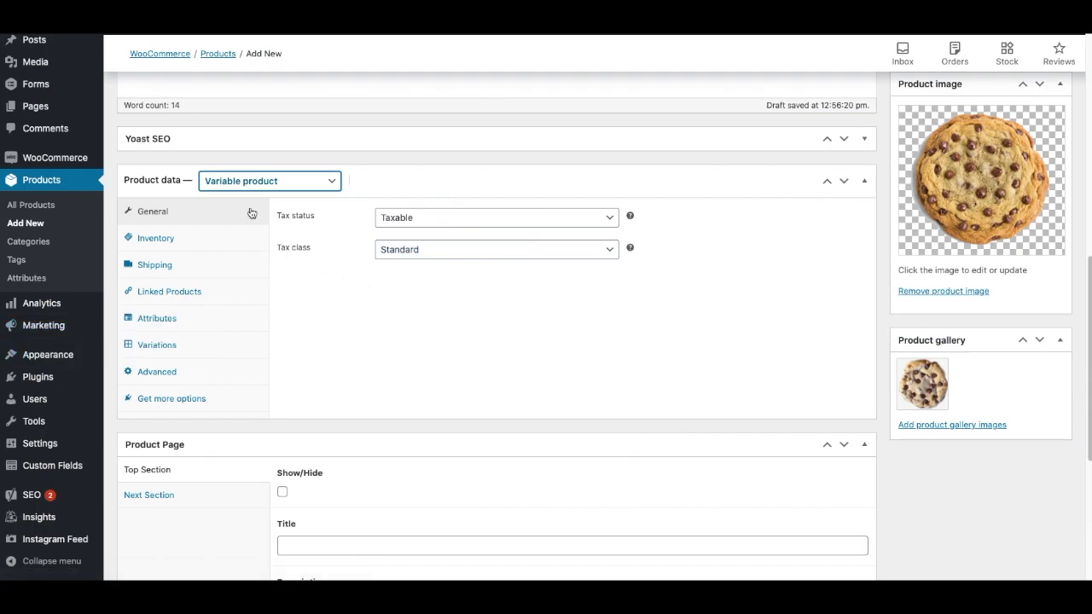
# Add a custom product attribute named Size to the product data
pyautogui.scroll(-1, 256, 213)
pyautogui.scroll(-1, 205, 184)
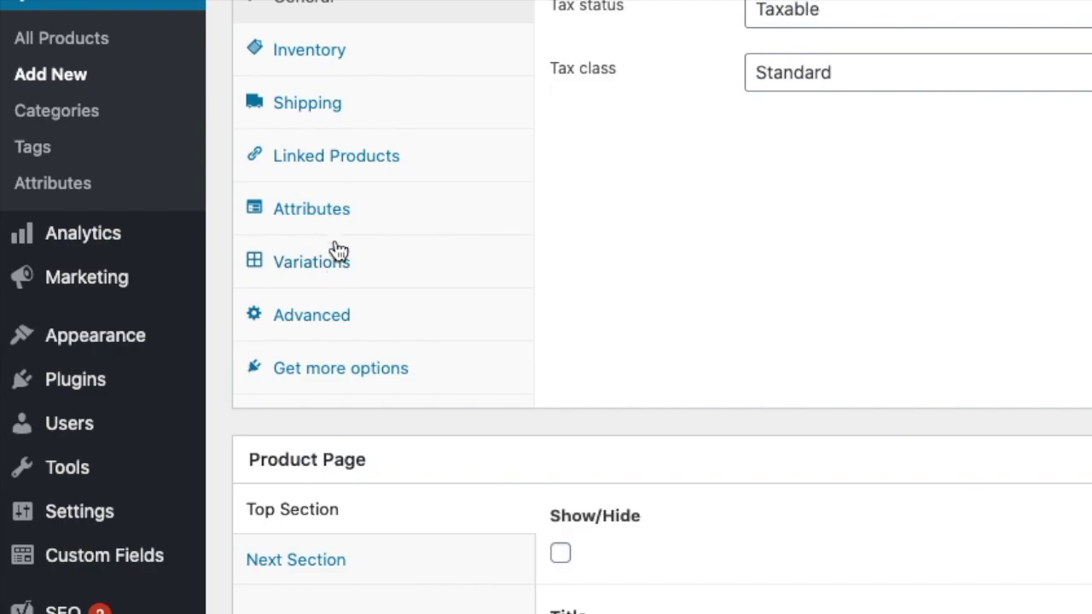
pyautogui.click(327, 218)
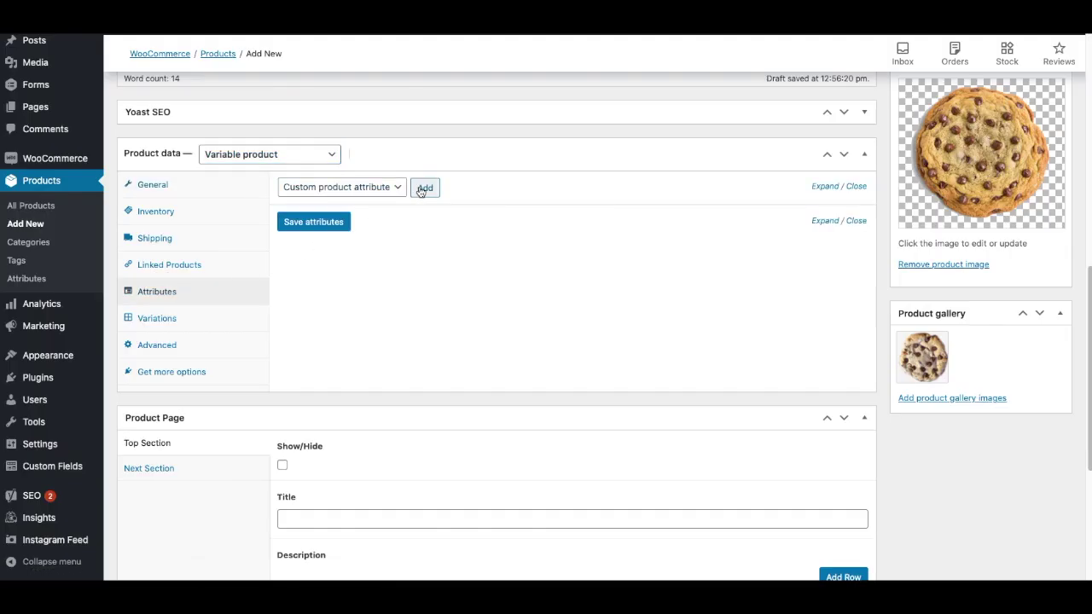
pyautogui.click(431, 189)
pyautogui.click(426, 187)
pyautogui.click(326, 285)
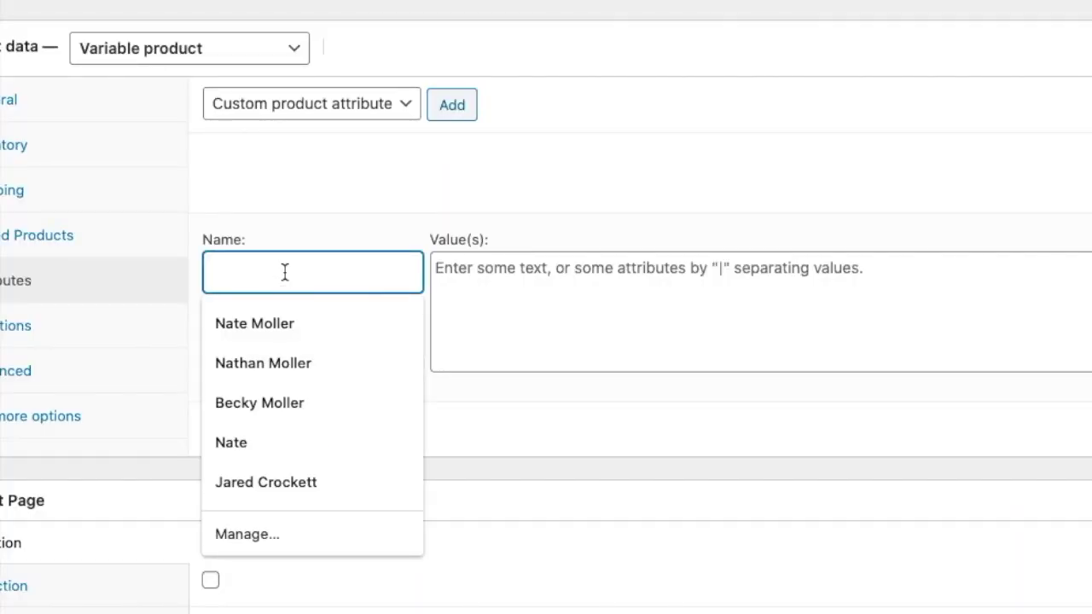
pyautogui.write('Size')
pyautogui.press('Tab')
# Give the Size attribute the values S | M | L | XL | XXL, enable it for variations and save the attributes
pyautogui.write('Sa')
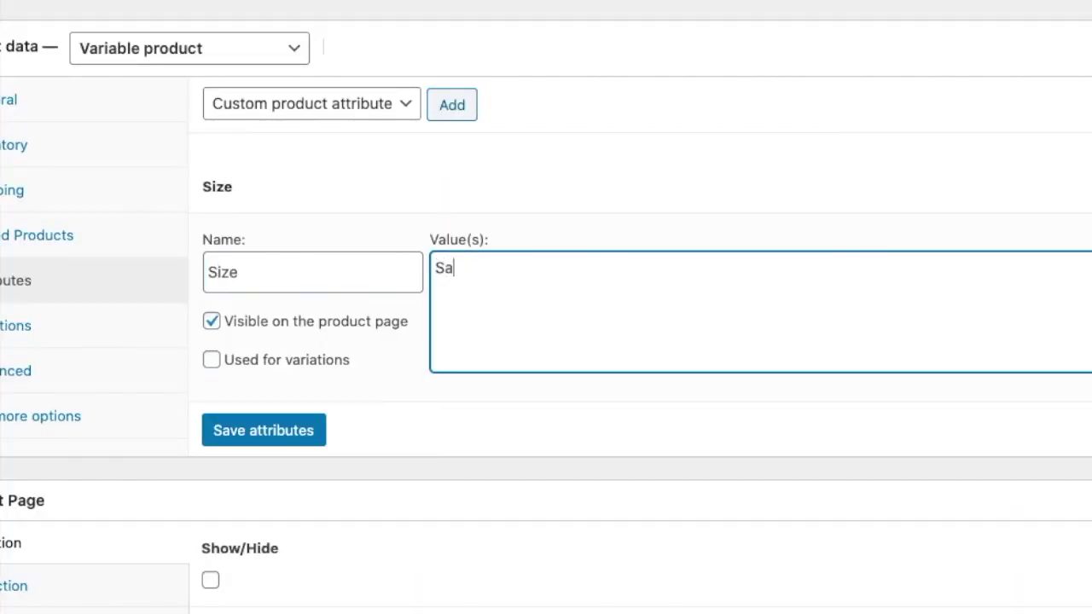
pyautogui.press('BackSpace')
pyautogui.write('| M | L | XL ')
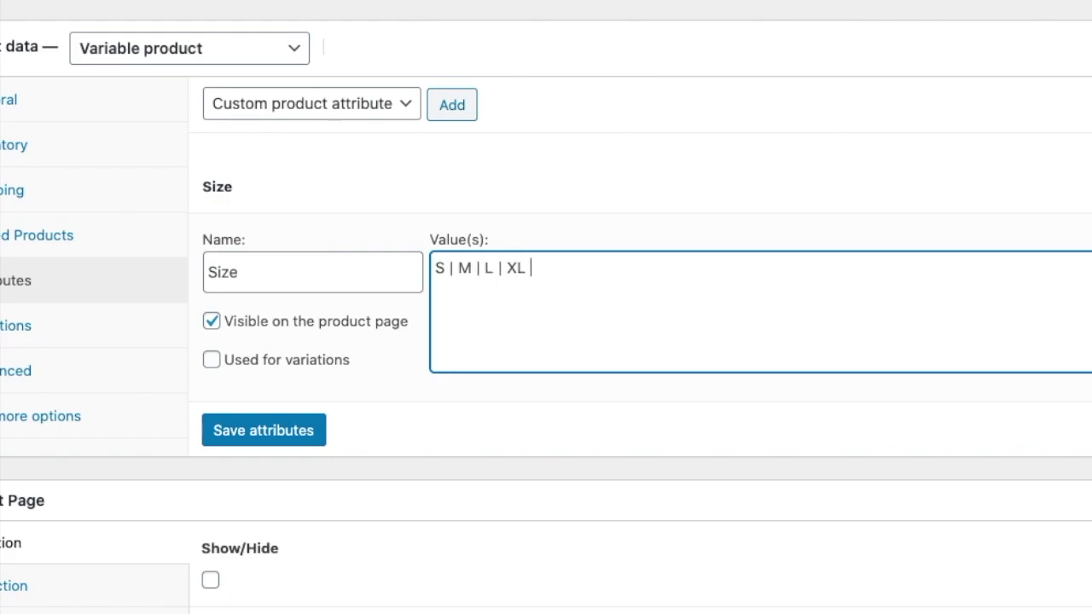
pyautogui.write('| XXXL')
pyautogui.press('BackSpace')
pyautogui.press('BackSpace')
pyautogui.write('L')
pyautogui.click(211, 361)
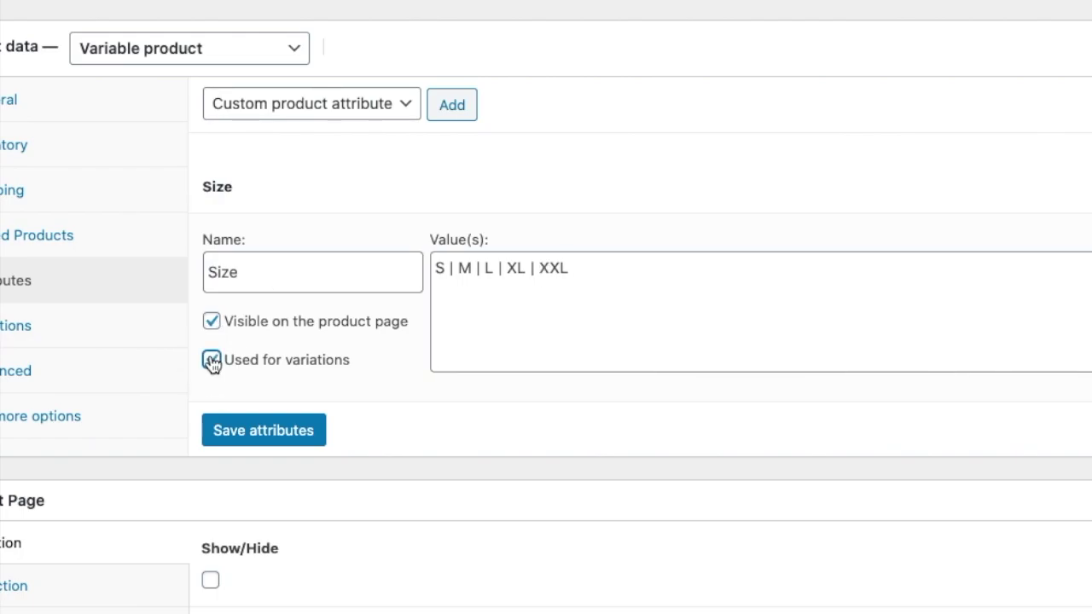
pyautogui.click(258, 435)
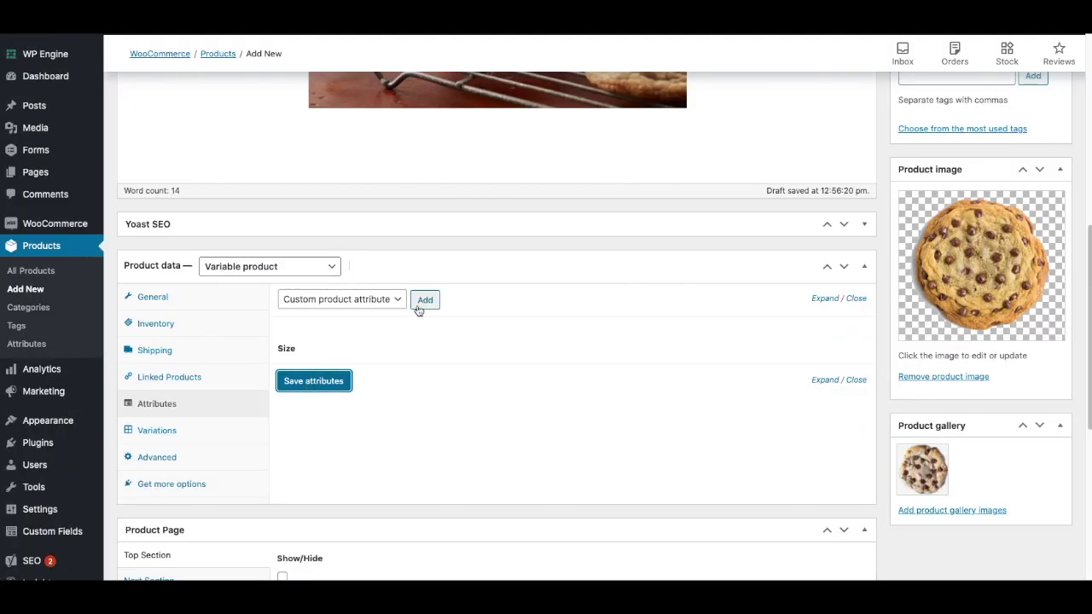
# Add a custom product attribute named Color with the values Red, Blue, Green and a fourth color starting with Y, separated by vertical bars
pyautogui.click(422, 304)
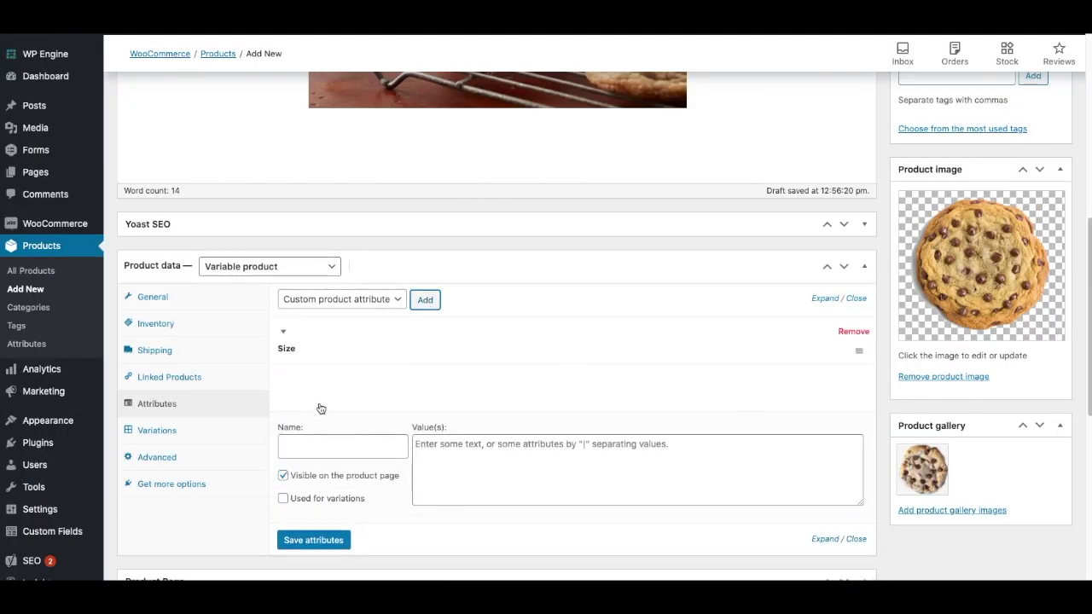
pyautogui.click(318, 444)
pyautogui.write('Color')
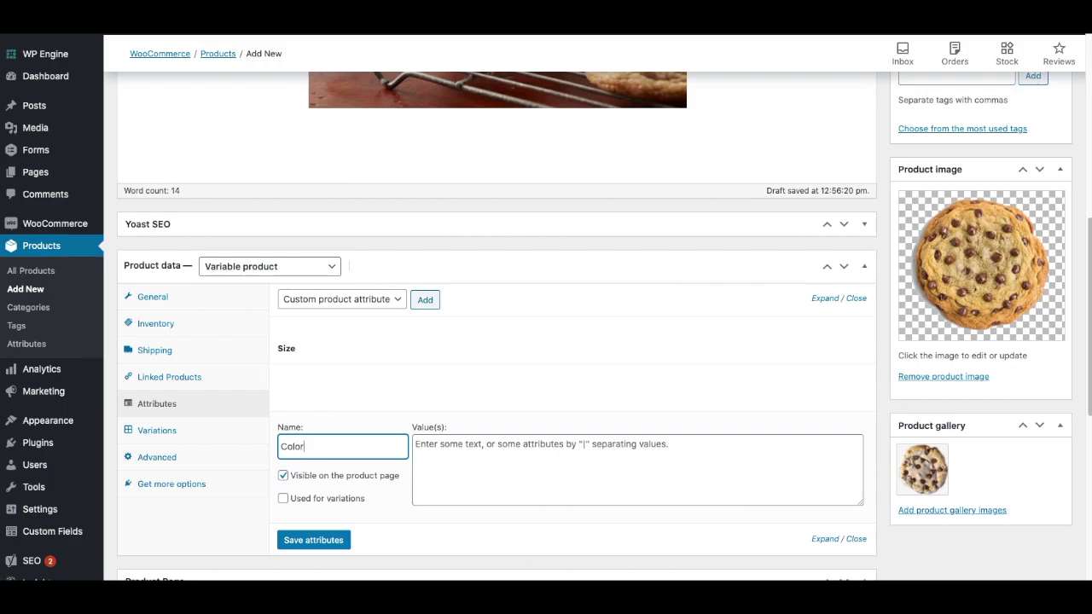
pyautogui.click(416, 444)
pyautogui.write('Red')
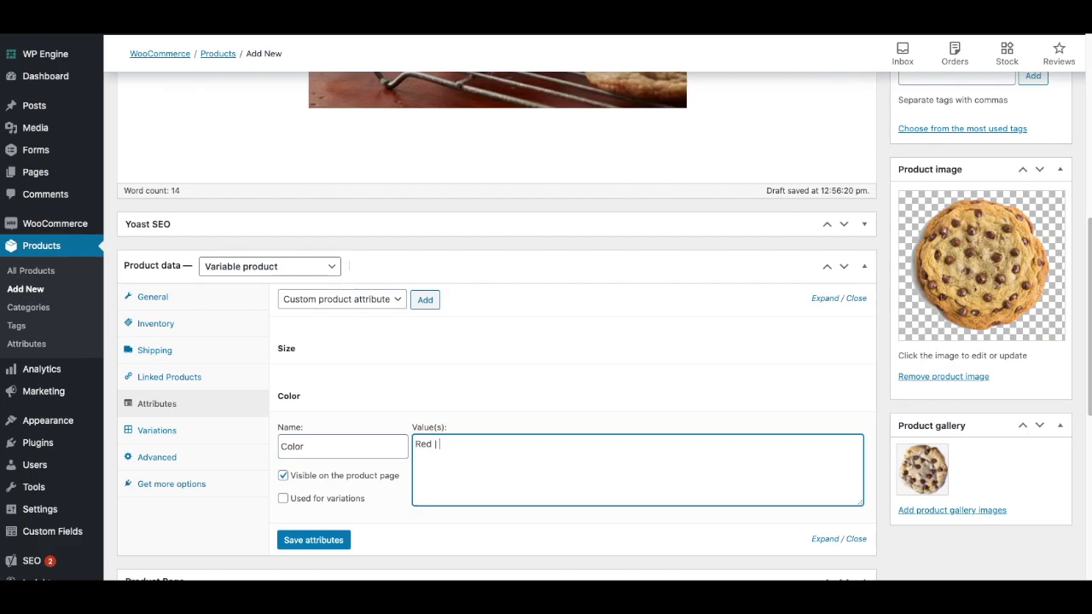
pyautogui.write('| Blue |')
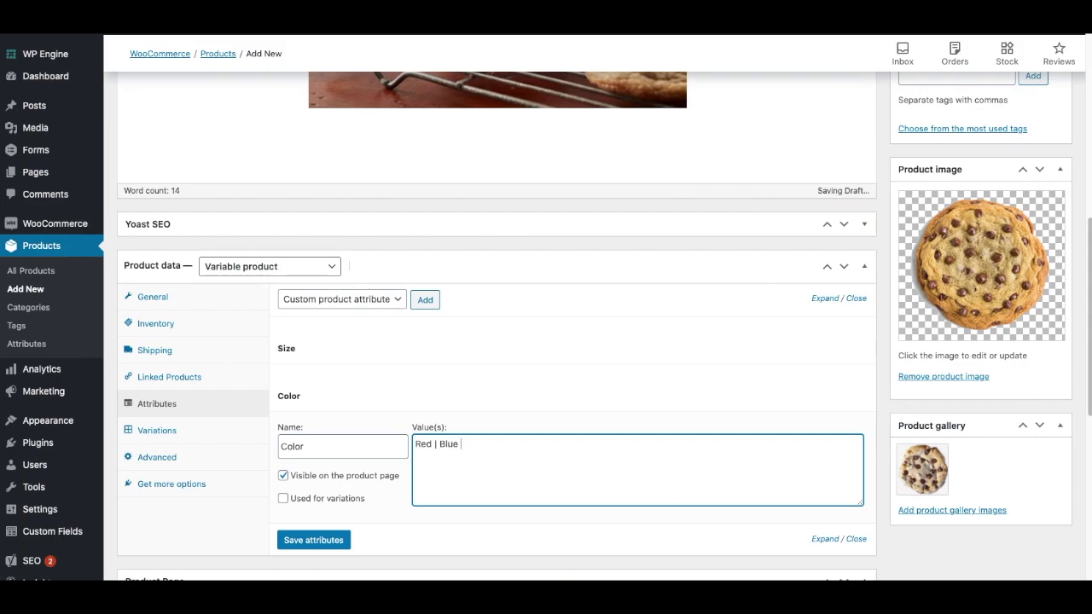
pyautogui.write(' Greeen')
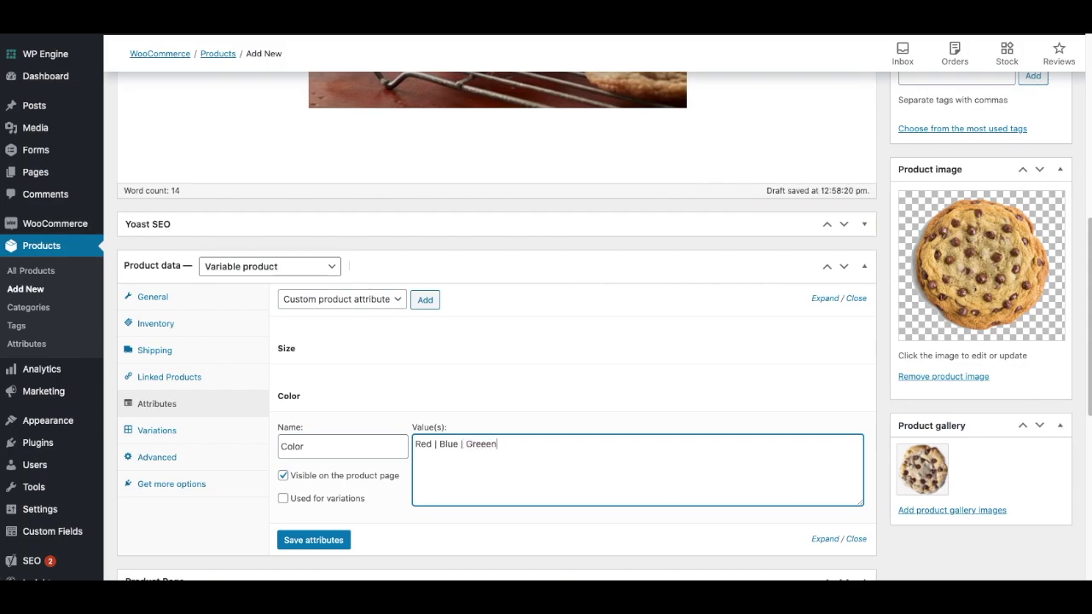
pyautogui.press('BackSpace')
pyautogui.press('BackSpace')
pyautogui.write('n | Y')
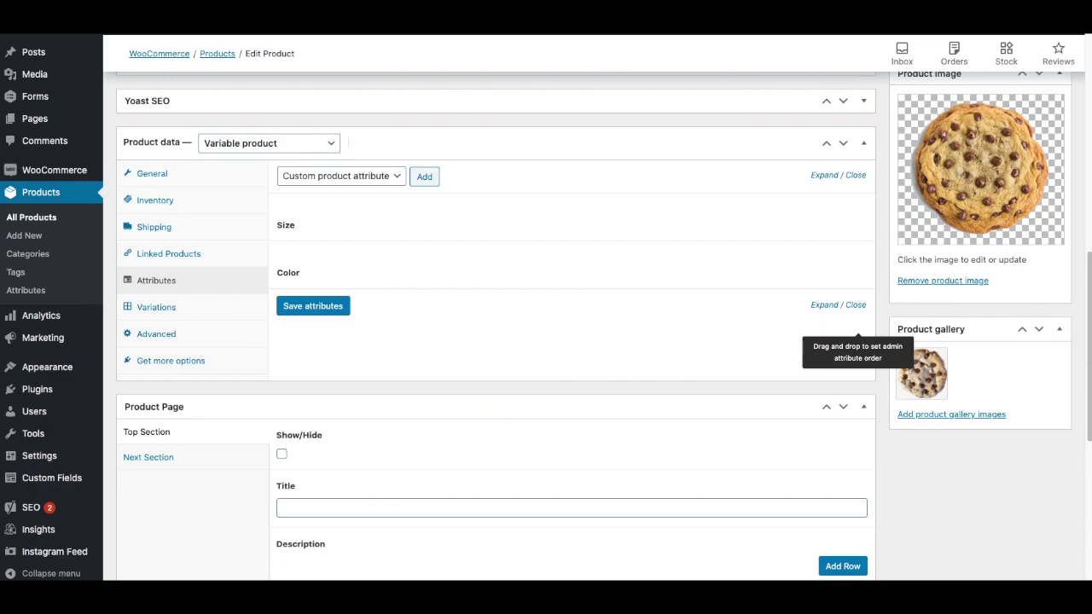
# Add a custom attribute named Quantity with the values 2 | 6 | 12 | 24, enable it for variations and save the attributes
pyautogui.click(424, 179)
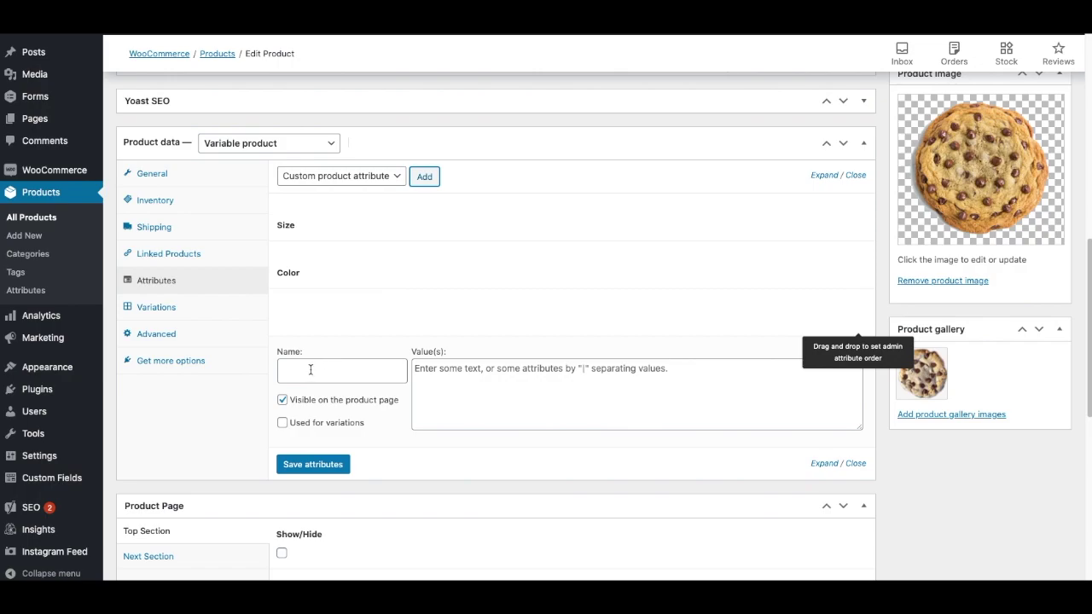
pyautogui.click(310, 369)
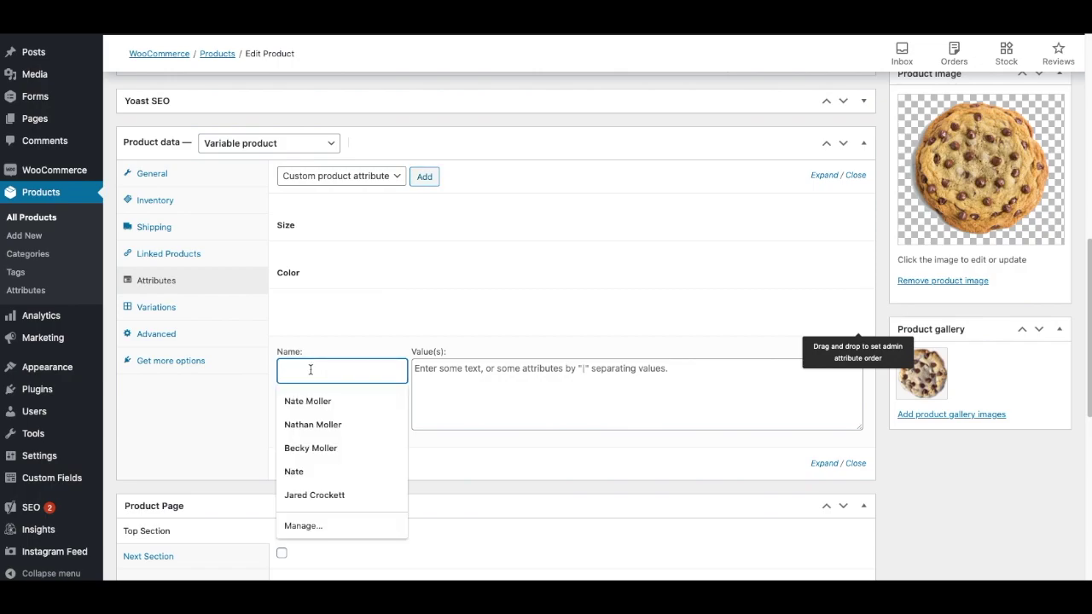
pyautogui.write('Quantit')
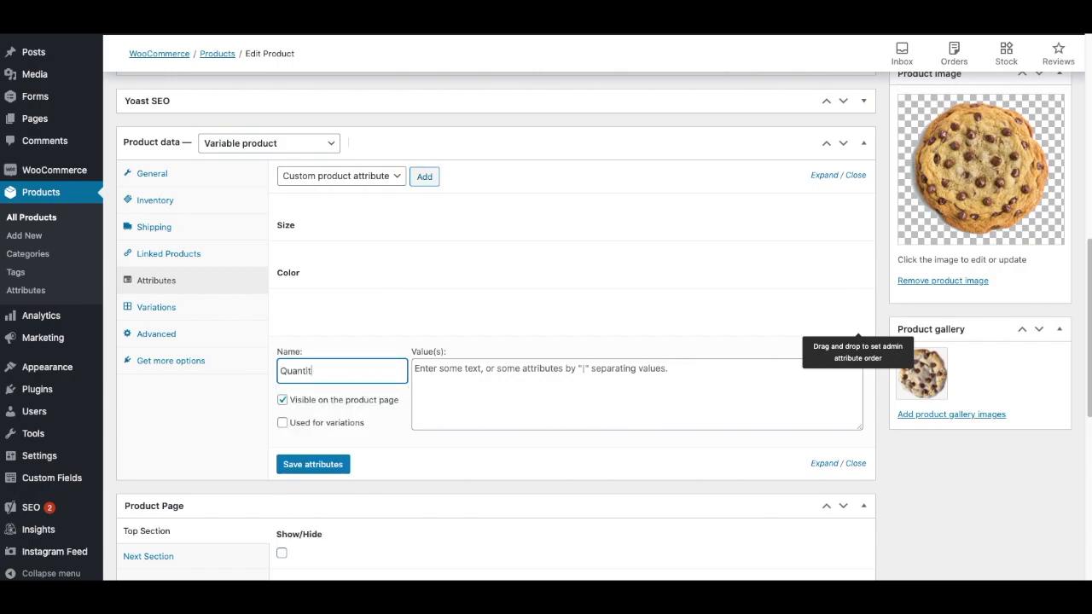
pyautogui.write('y')
pyautogui.press('Tab')
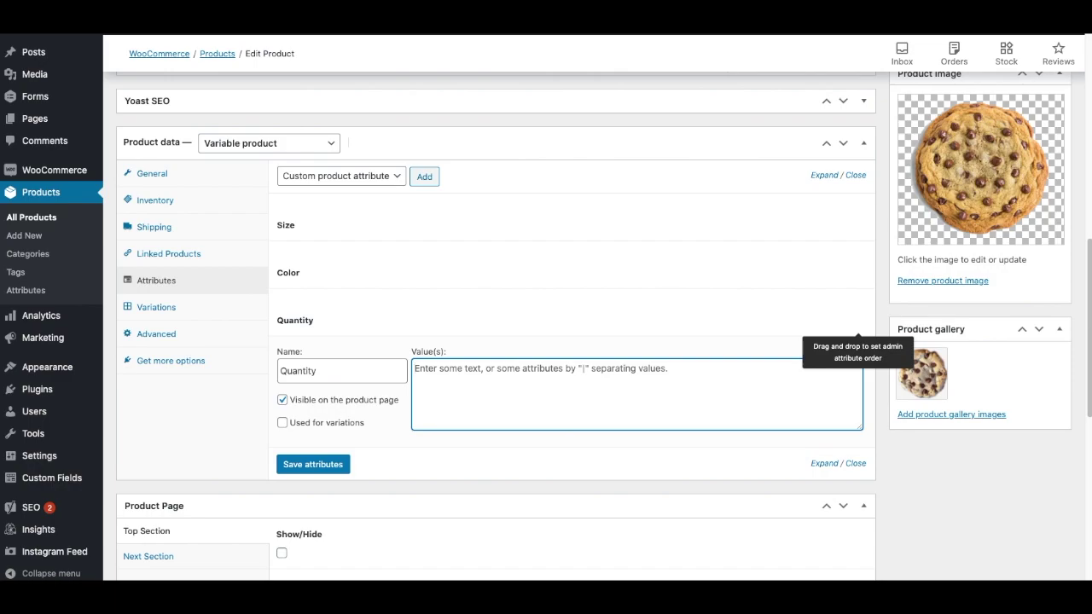
pyautogui.write('2 | 6 | 12 | 24')
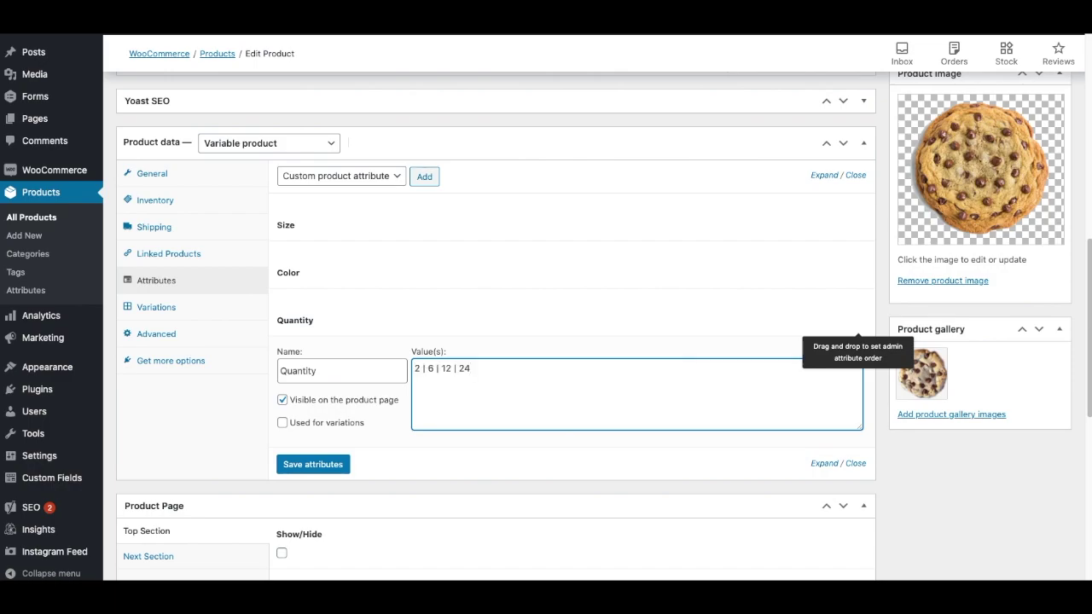
pyautogui.click(283, 424)
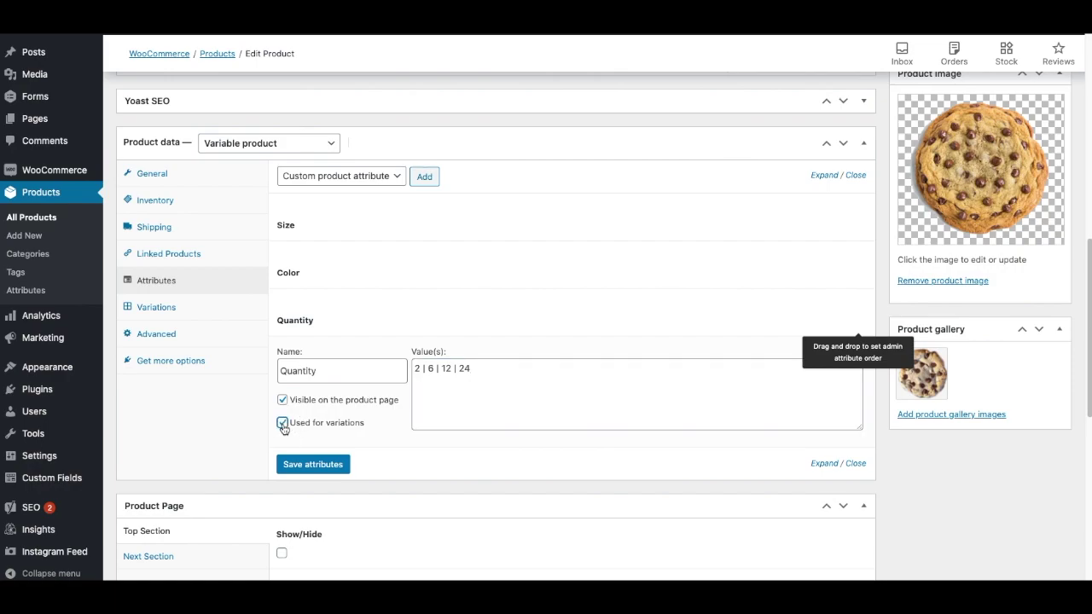
pyautogui.click(312, 464)
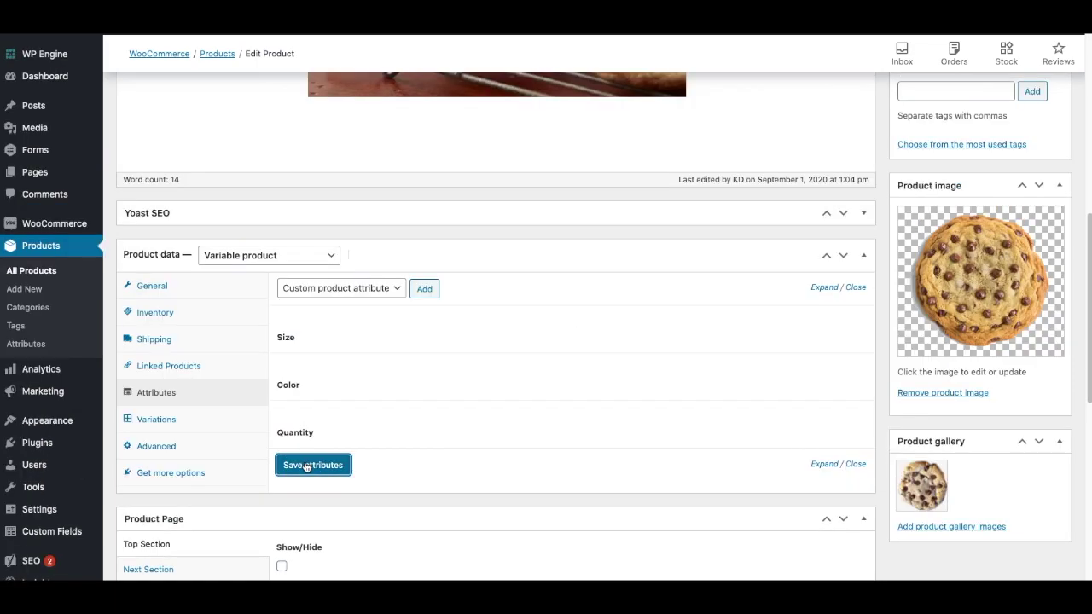
# Create the product variations from all attributes and accept the confirmation messages
pyautogui.moveTo(739, 372)
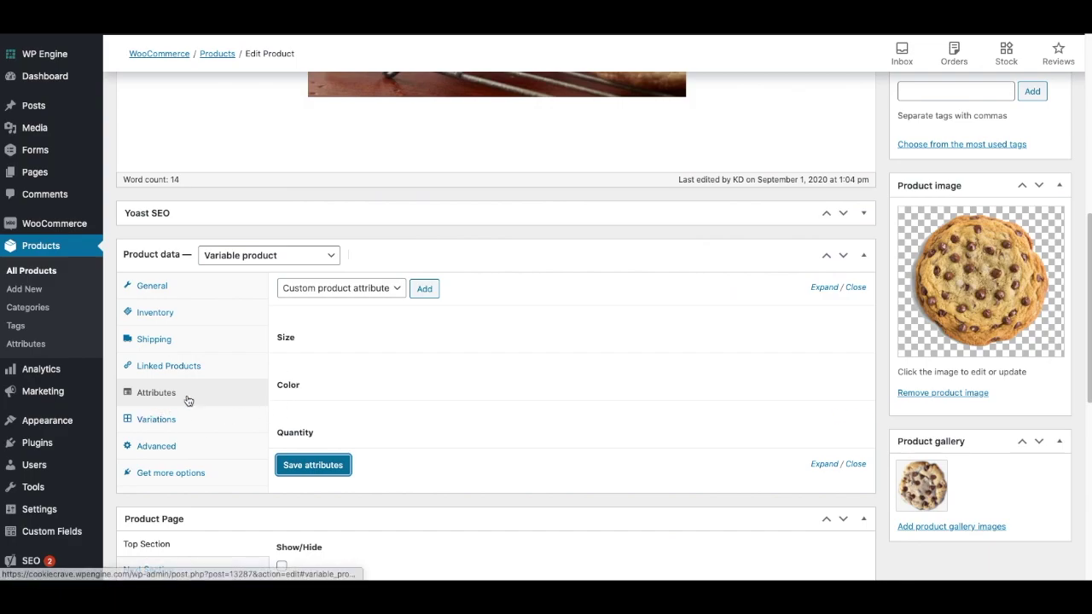
pyautogui.click(152, 419)
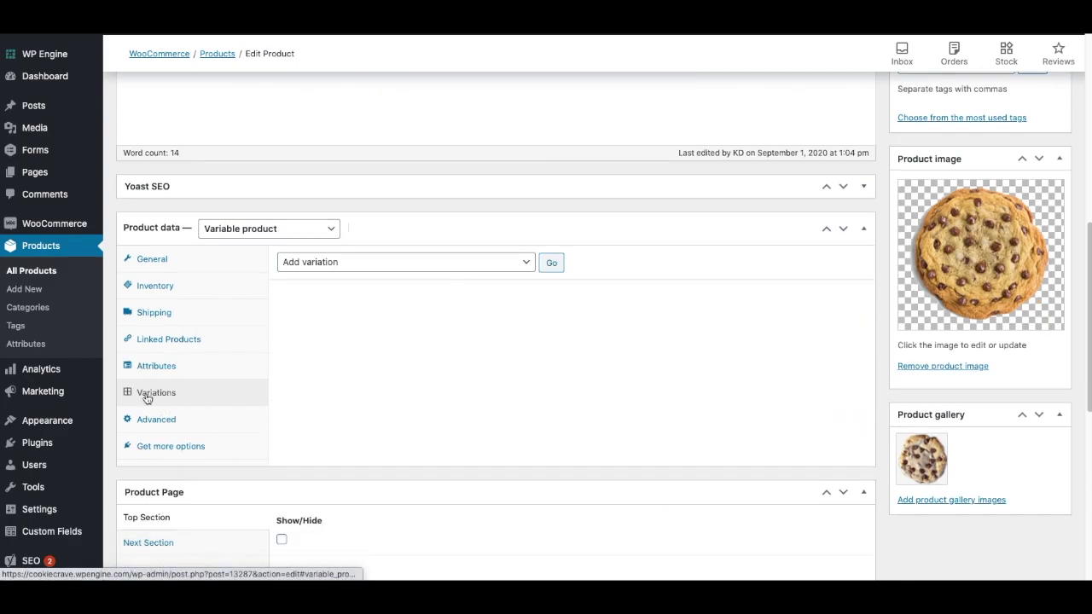
pyautogui.click(524, 265)
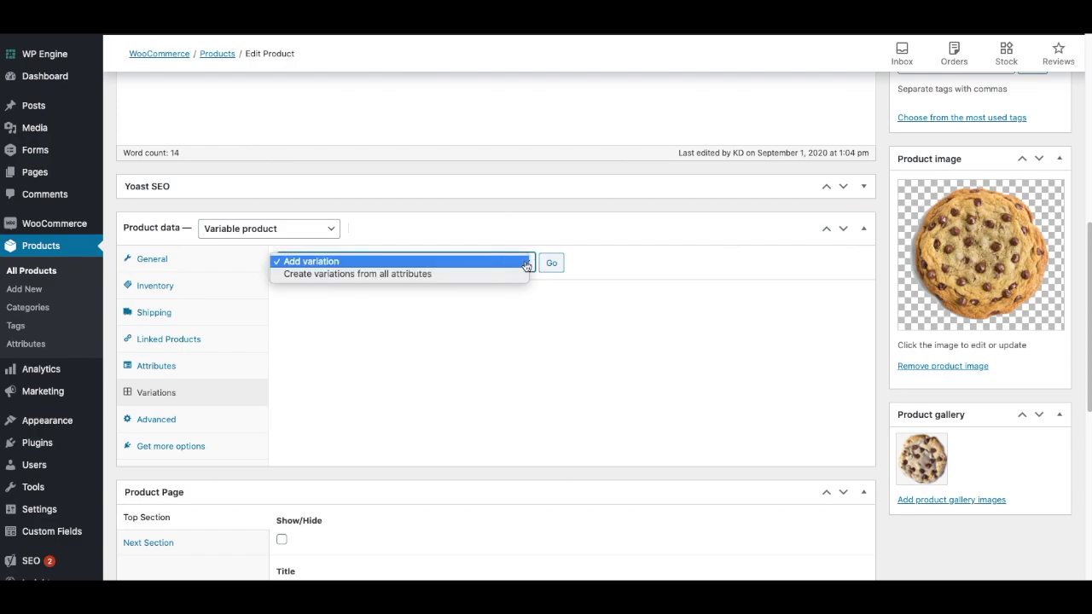
pyautogui.click(426, 276)
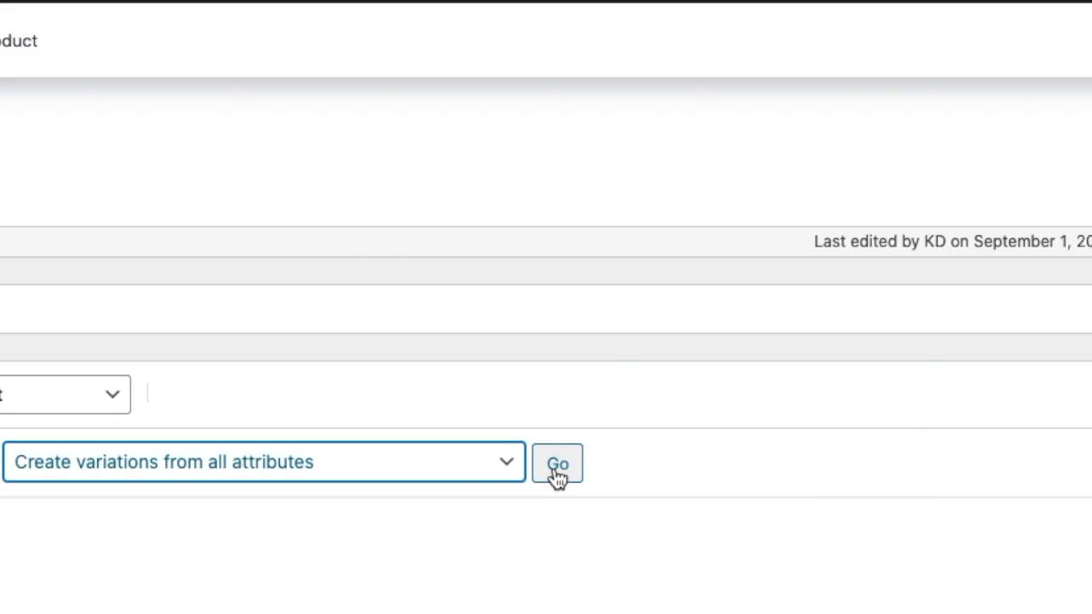
pyautogui.click(550, 265)
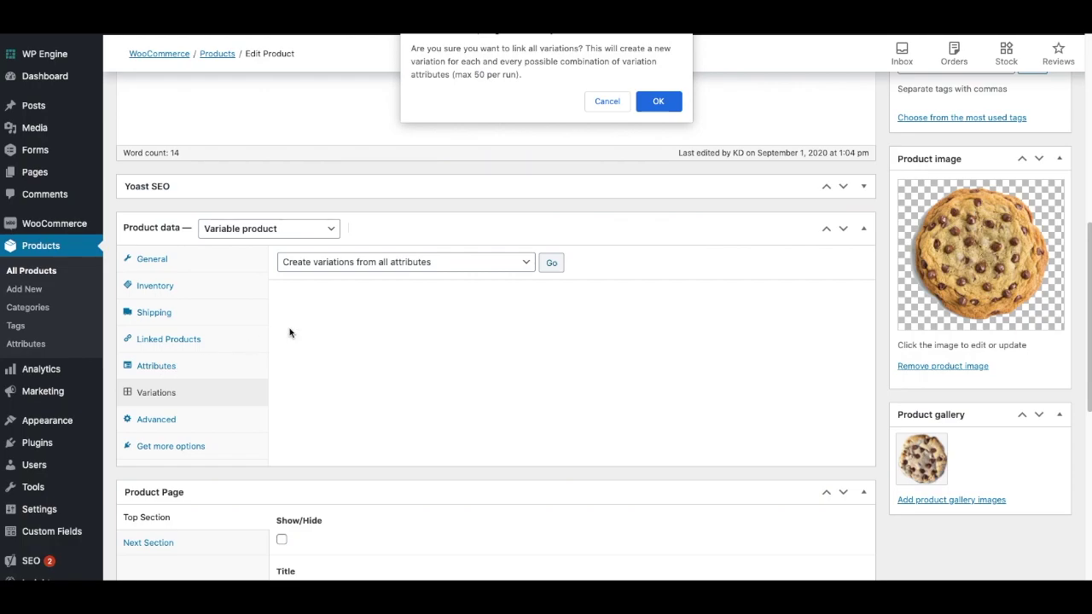
pyautogui.click(659, 101)
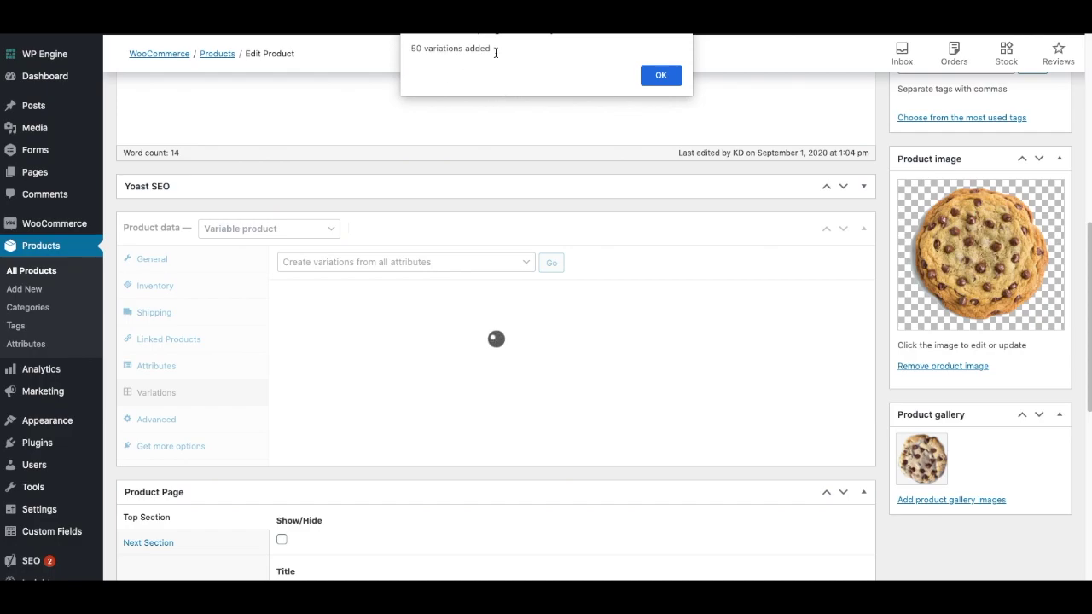
pyautogui.click(673, 78)
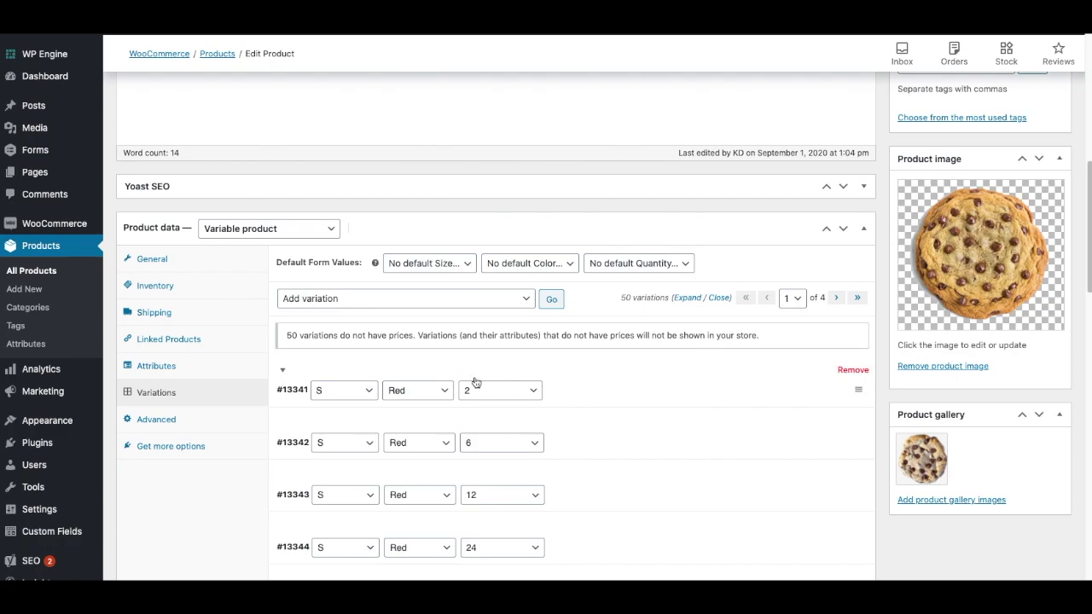
# Expand the variation S / Red / 2 and set its regular price to $5
pyautogui.scroll(-1, 490, 378)
pyautogui.scroll(-1, 666, 365)
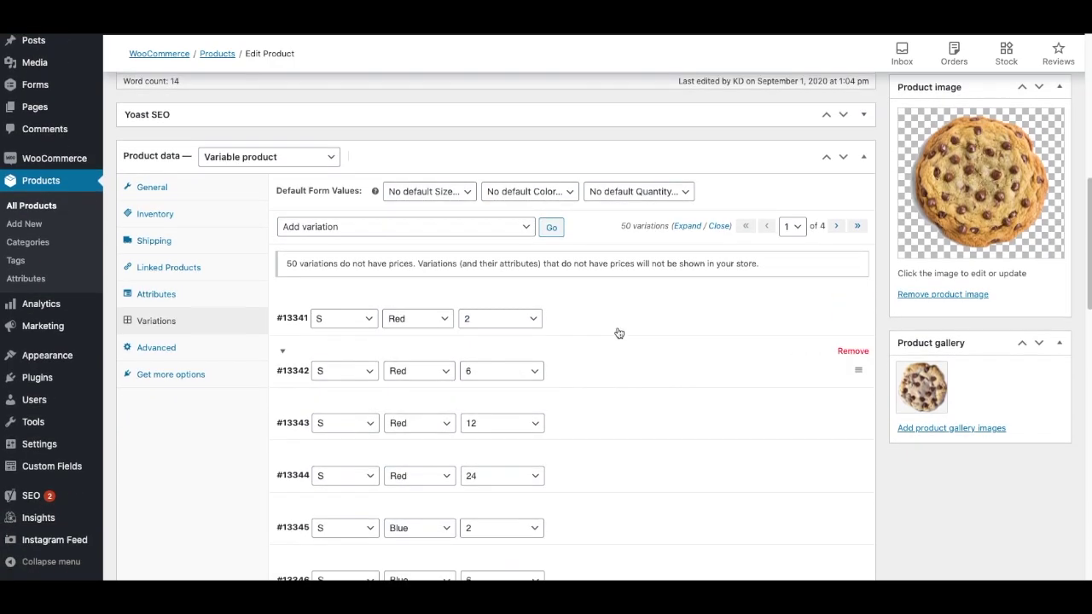
pyautogui.click(621, 309)
pyautogui.scroll(-3, 273, 373)
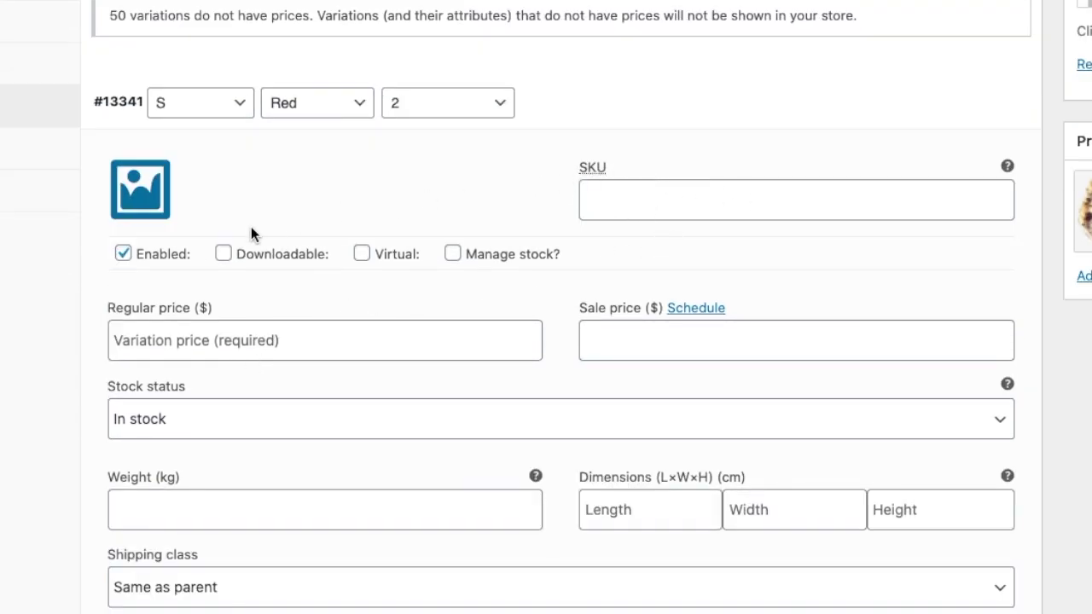
pyautogui.scroll(-1, 251, 230)
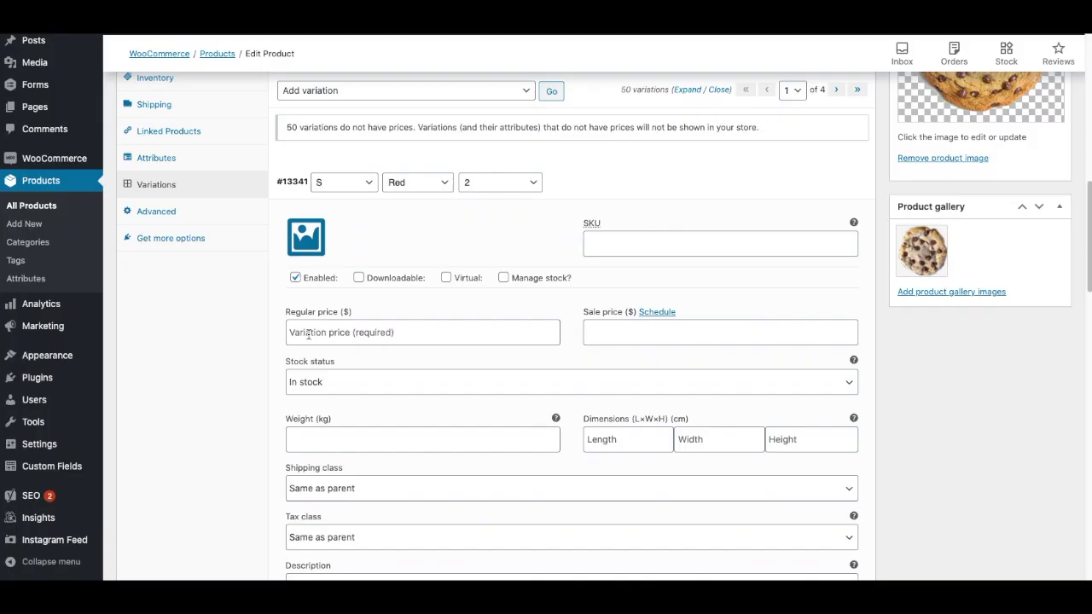
pyautogui.click(309, 334)
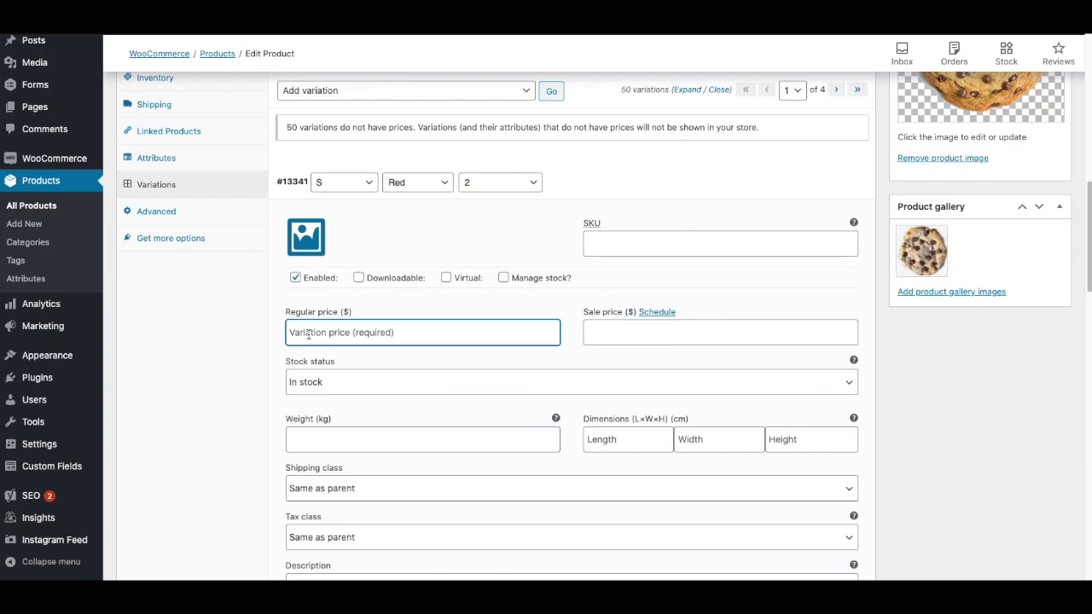
pyautogui.write('5')
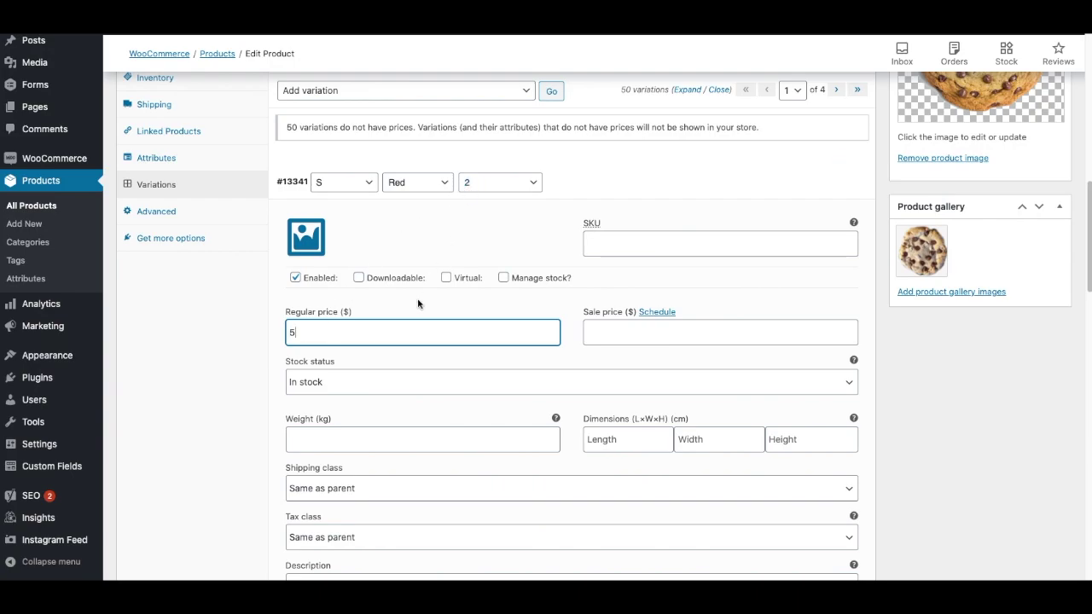
# Expand the variation S / Blue / 2 and set its regular price to $5
pyautogui.scroll(-5, 312, 354)
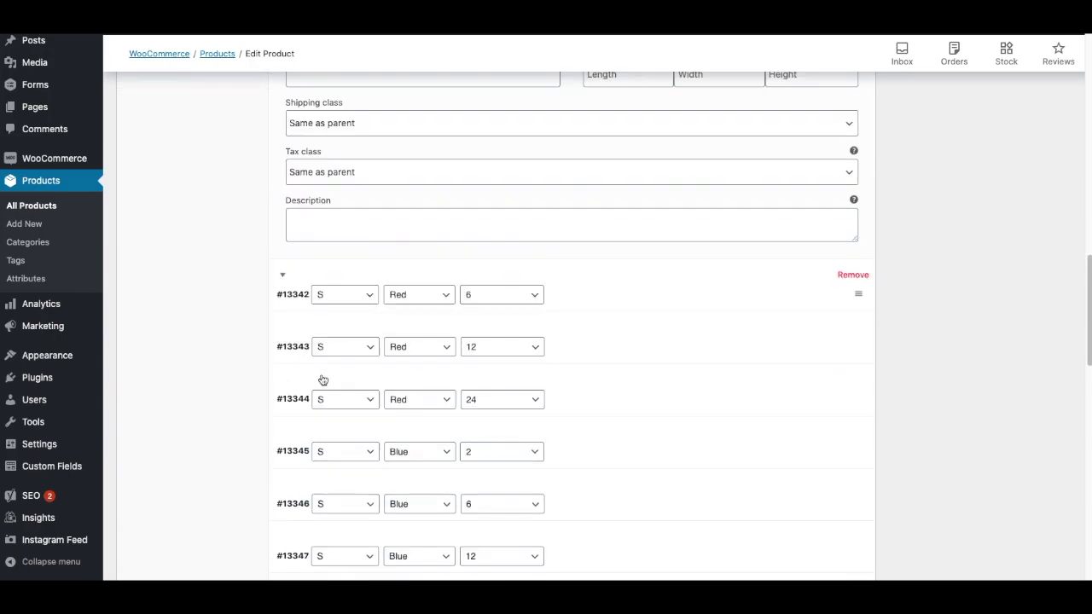
pyautogui.click(612, 343)
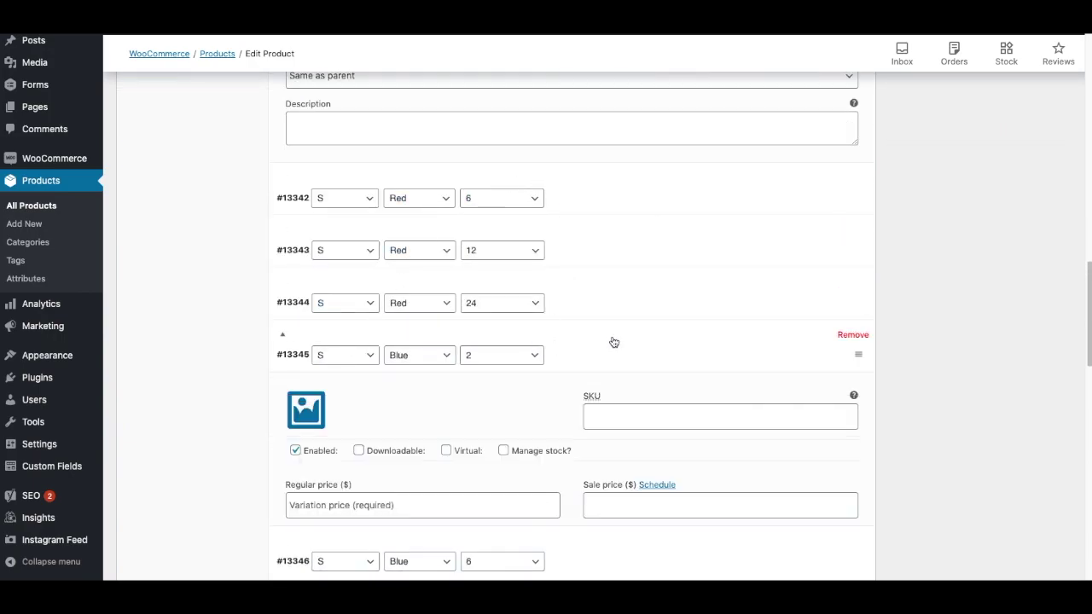
pyautogui.click(337, 509)
pyautogui.write('5')
pyautogui.scroll(-6, 494, 495)
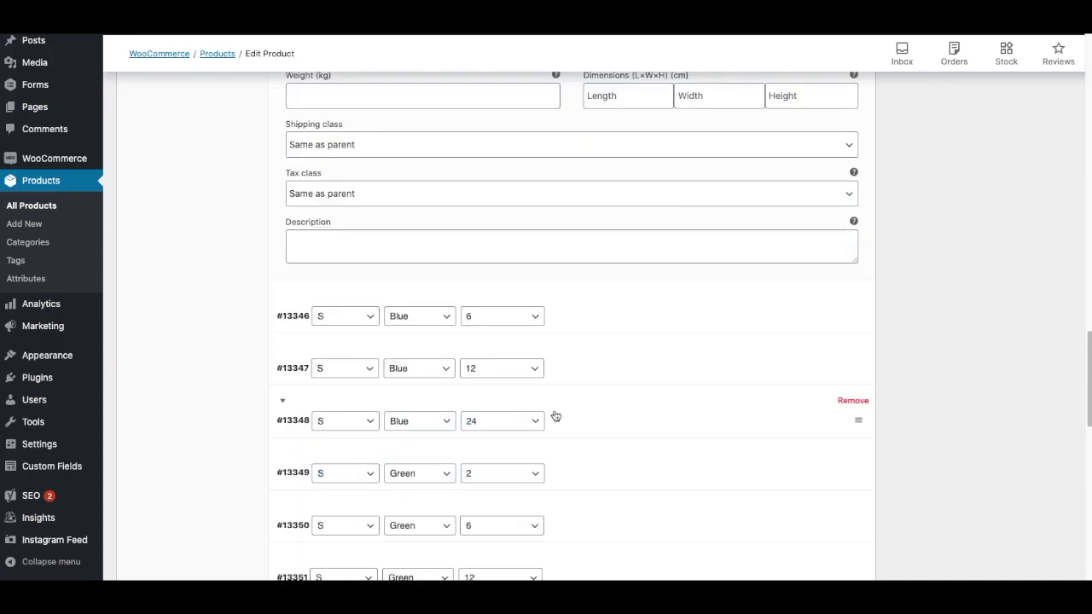
# Expand the variation S / Green / 2 and set its regular price to $5
pyautogui.click(636, 461)
pyautogui.scroll(-3, 441, 495)
pyautogui.click(354, 411)
pyautogui.write('5')
# Expand the variation S / Orange / 2 and set its regular price to $5
pyautogui.scroll(-1, 354, 410)
pyautogui.scroll(-6, 526, 419)
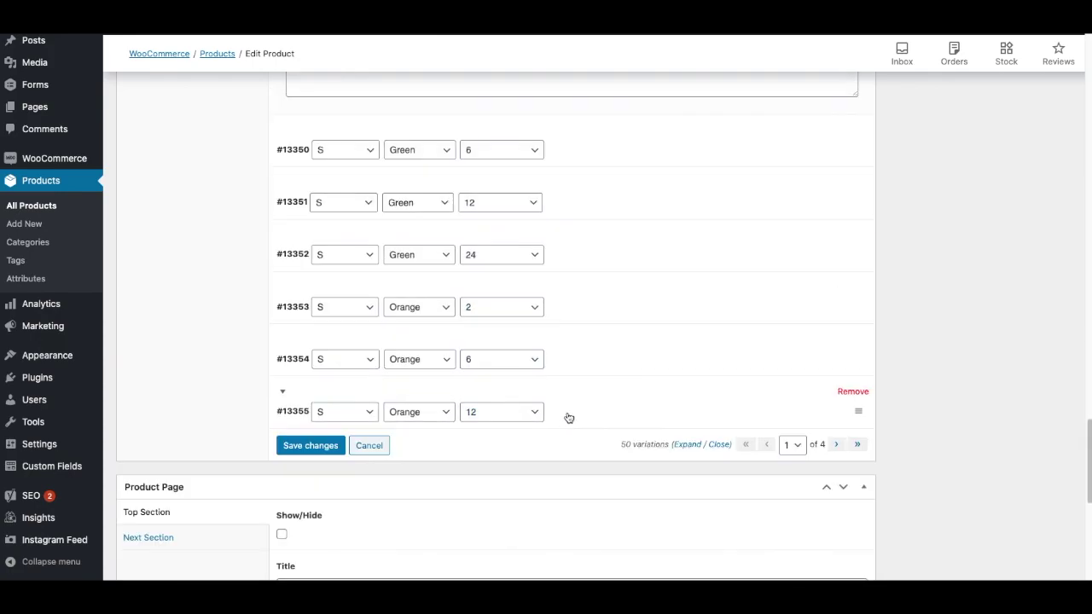
pyautogui.click(636, 309)
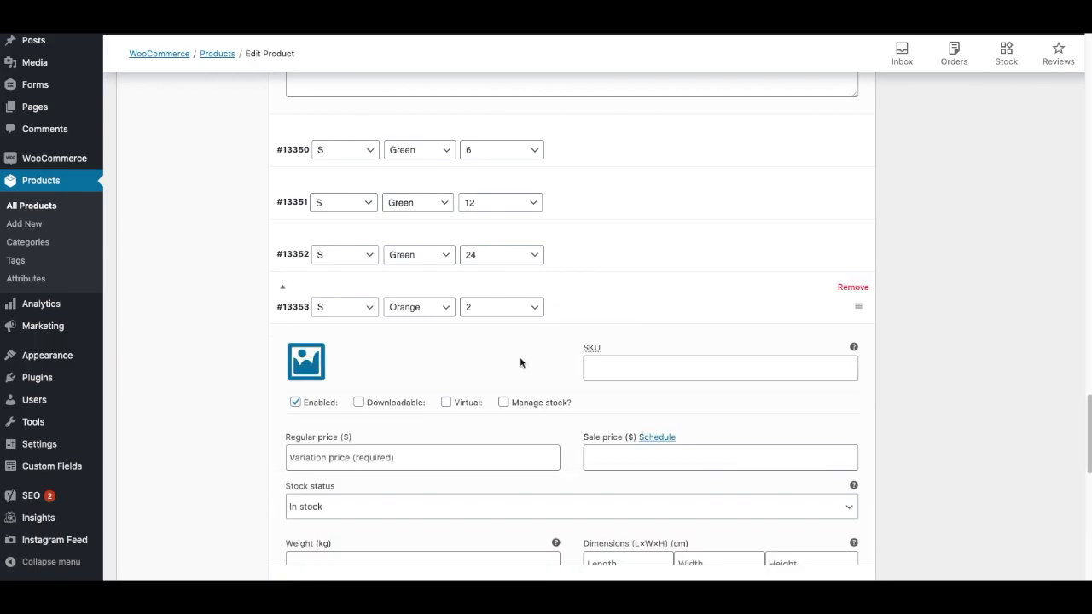
pyautogui.click(331, 452)
pyautogui.write('5')
# Collapse the variation S / Red / 2 and set the regular price of S / Red / 6 to $10
pyautogui.scroll(10, 321, 438)
pyautogui.scroll(13, 321, 438)
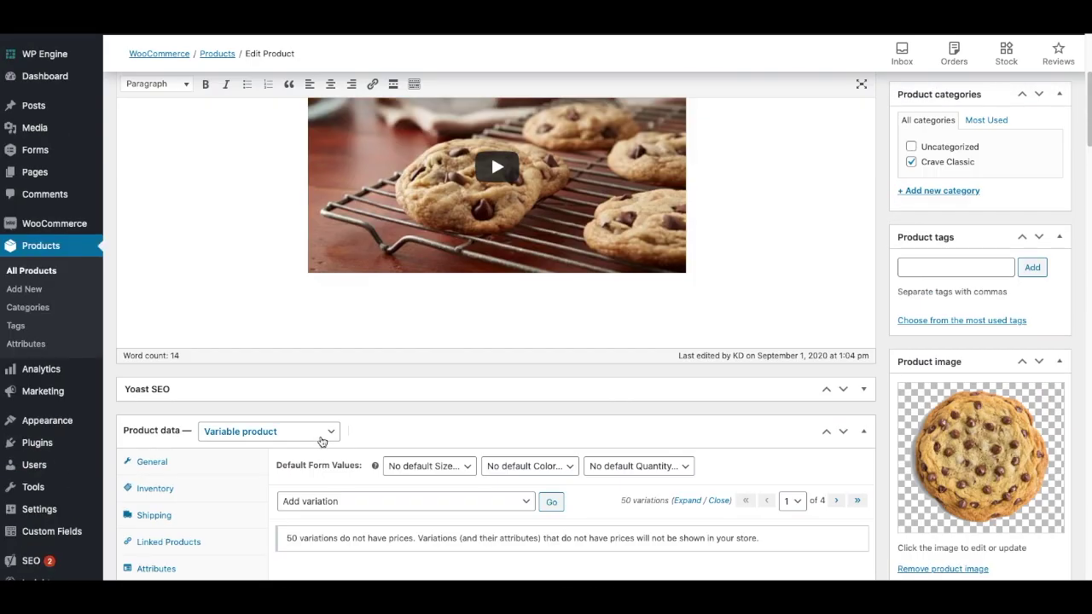
pyautogui.scroll(-6, 338, 404)
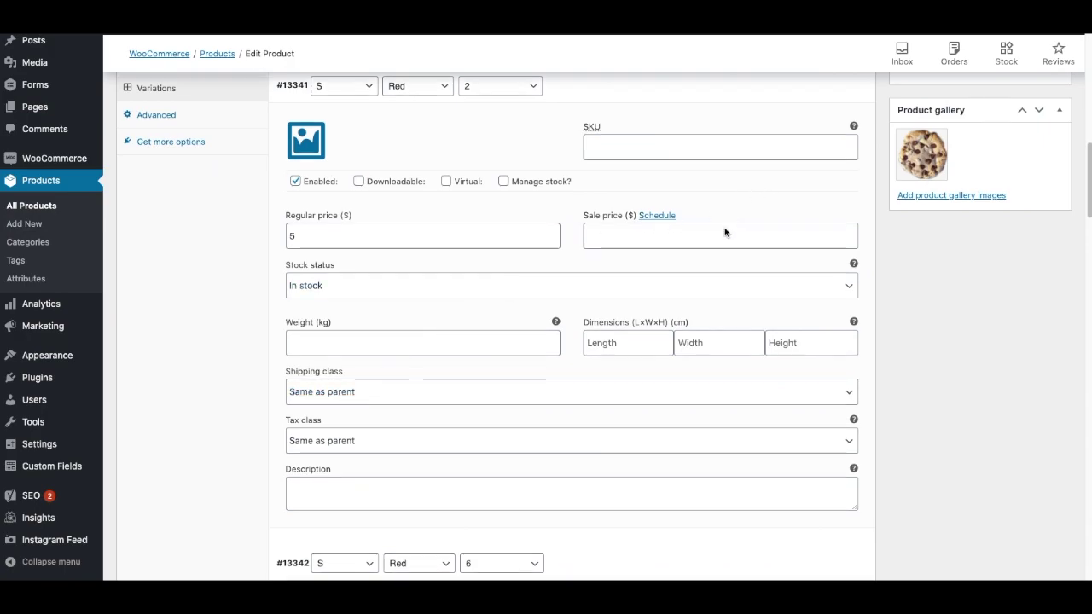
pyautogui.scroll(3, 725, 231)
pyautogui.click(730, 205)
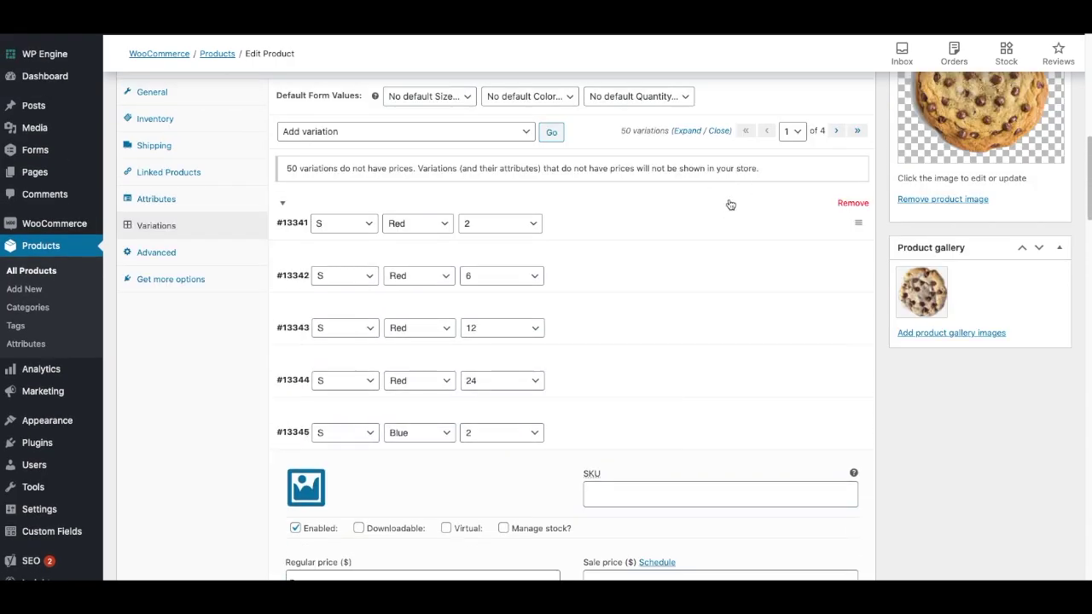
pyautogui.click(568, 267)
pyautogui.click(315, 428)
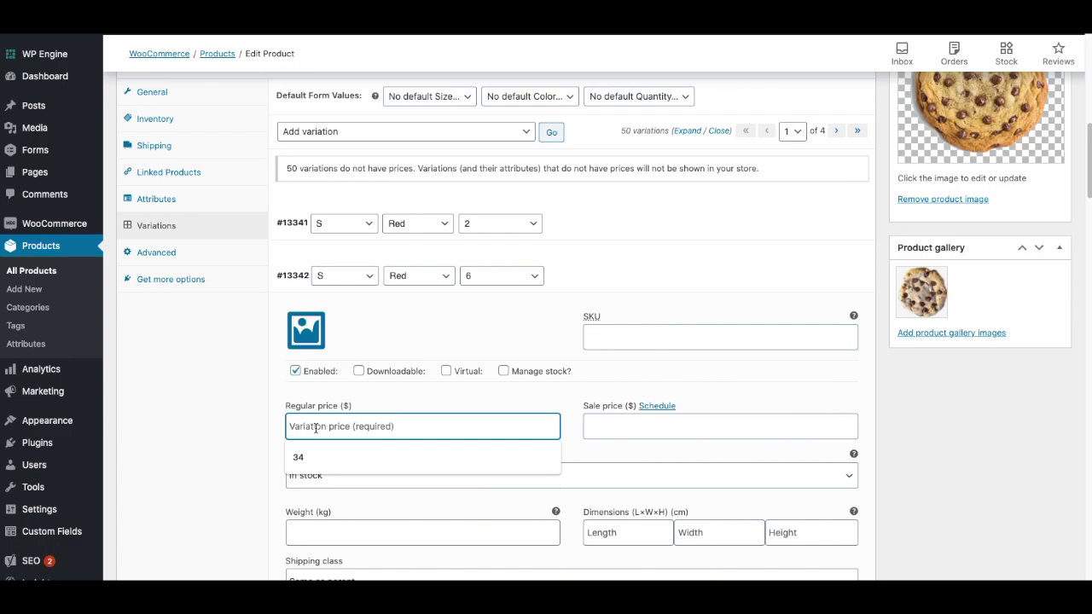
pyautogui.write('10')
# Collapse the variation S / Blue / 2 and set the regular price of S / Blue / 6 to $10
pyautogui.scroll(-9, 321, 426)
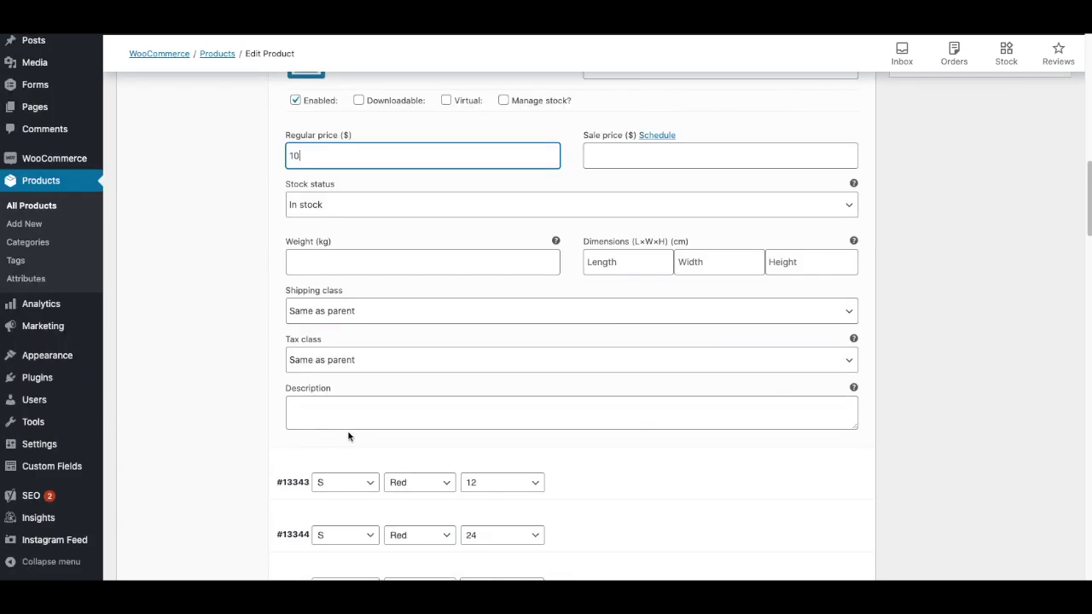
pyautogui.scroll(3, 581, 305)
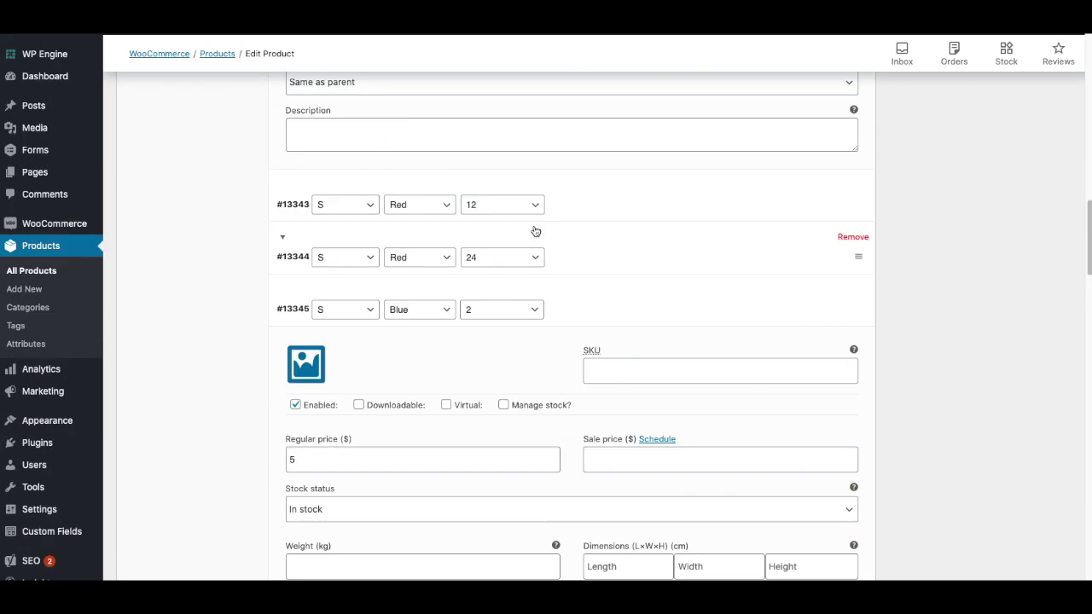
pyautogui.click(623, 309)
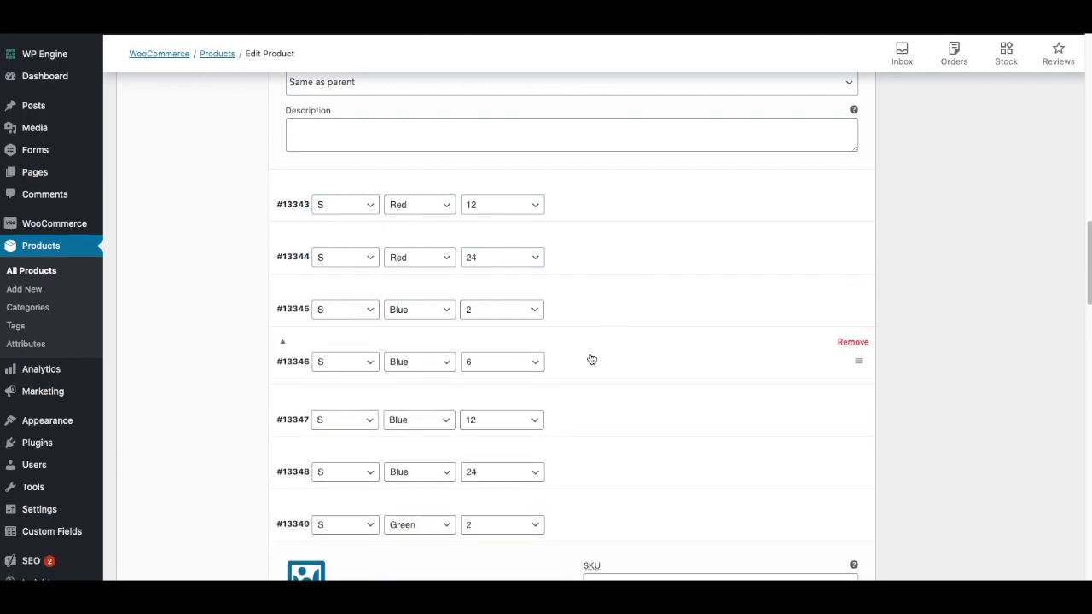
pyautogui.click(592, 360)
pyautogui.click(336, 512)
pyautogui.write('10')
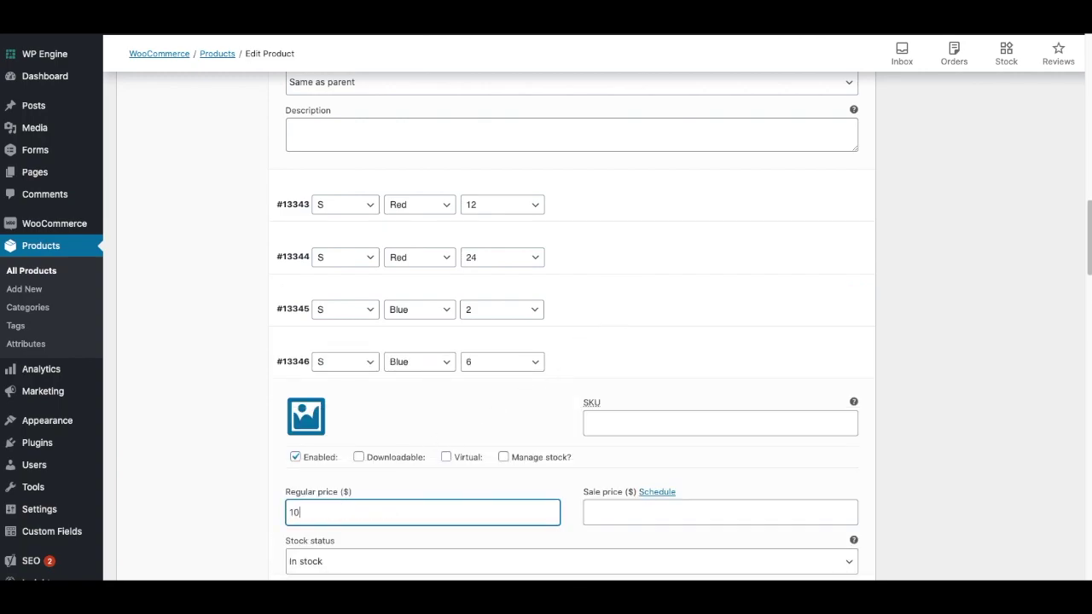
pyautogui.click(619, 350)
# Collapse the variation S / Green / 2 and set the regular price of S / Green / 6 to $10
pyautogui.scroll(-3, 598, 376)
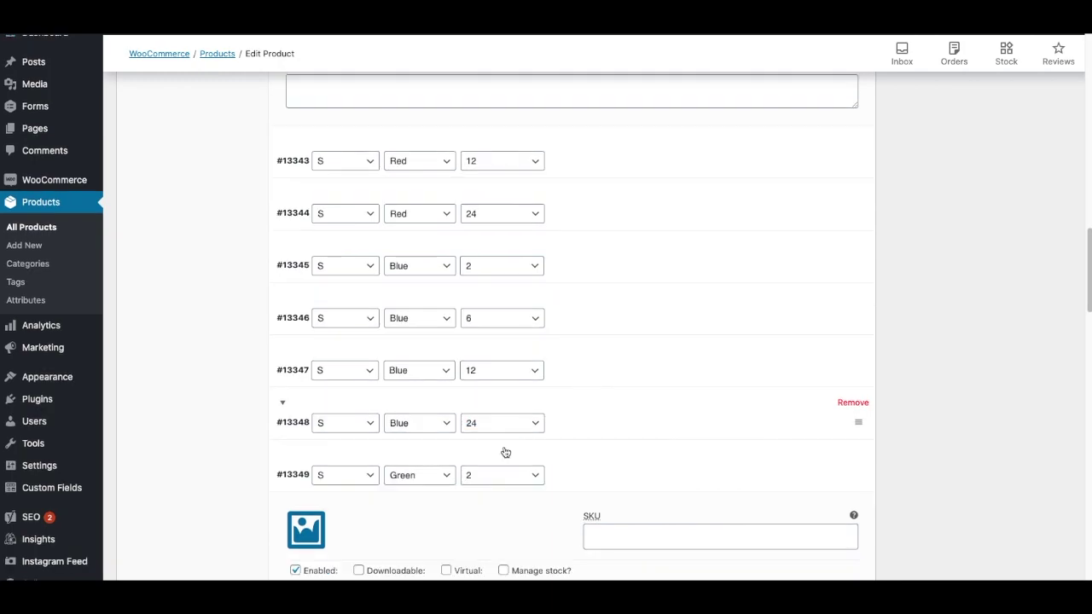
pyautogui.click(626, 261)
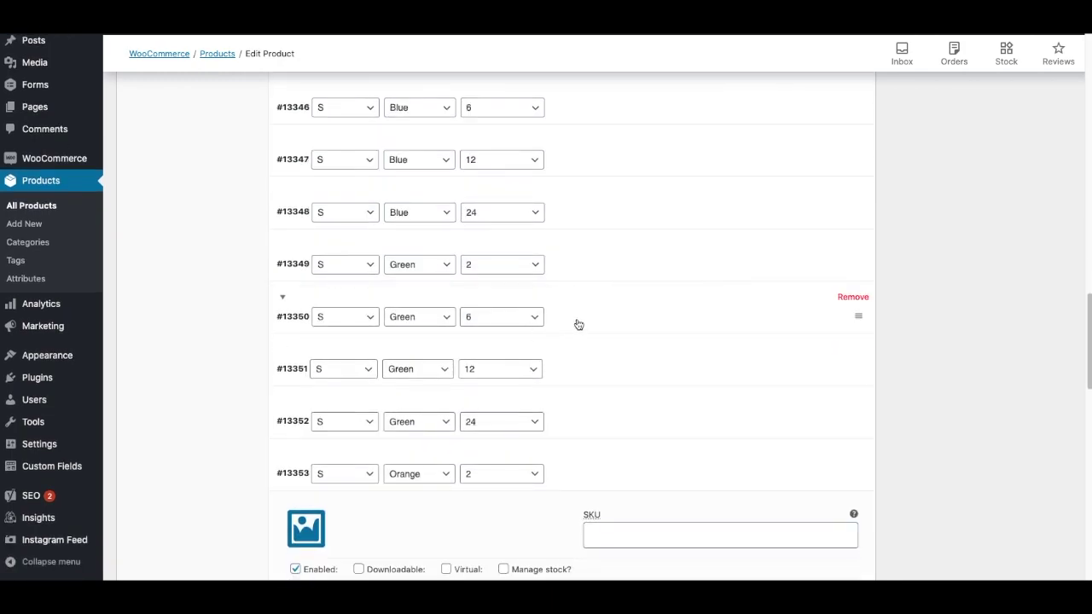
pyautogui.click(596, 320)
pyautogui.click(348, 475)
pyautogui.write('1')
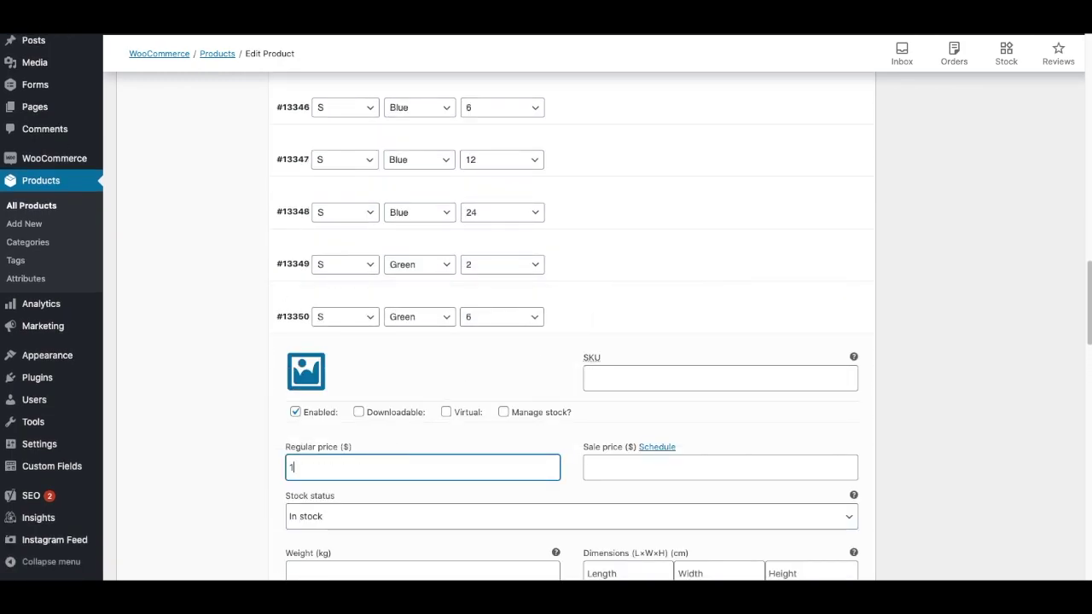
pyautogui.write('0')
# Collapse the variation S / Orange / 2 and set the regular price of S / Orange / 6 to $10
pyautogui.scroll(-6, 348, 469)
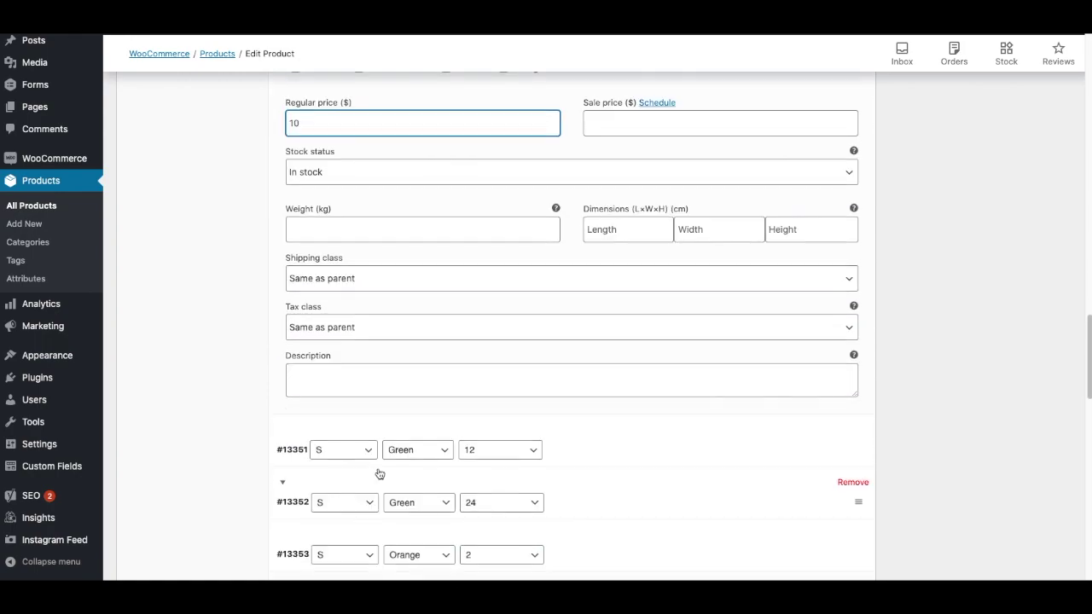
pyautogui.click(589, 358)
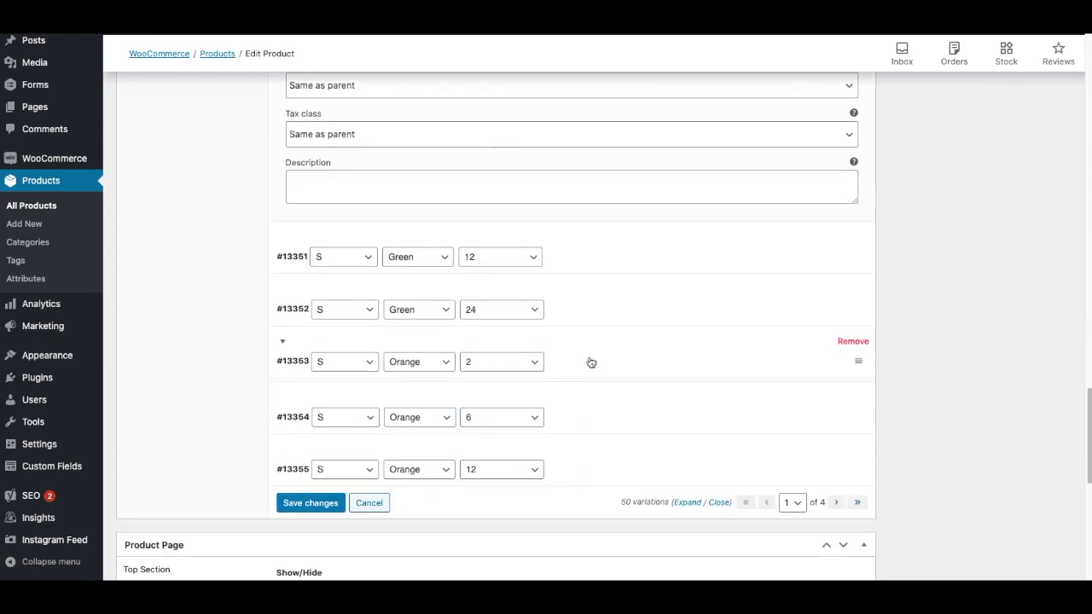
pyautogui.click(563, 410)
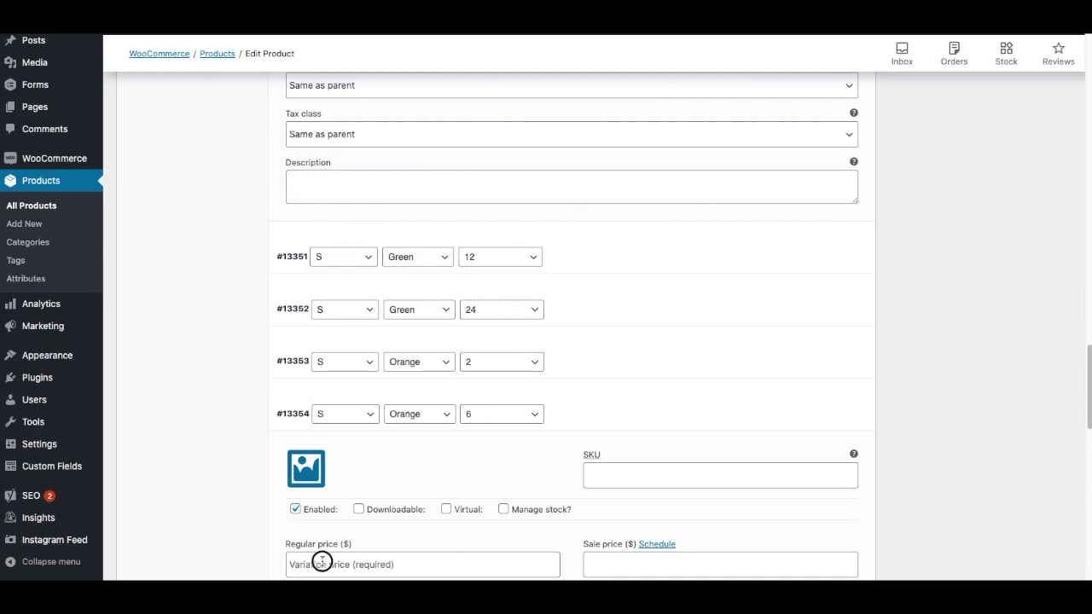
pyautogui.click(322, 561)
pyautogui.write('10')
pyautogui.click(602, 412)
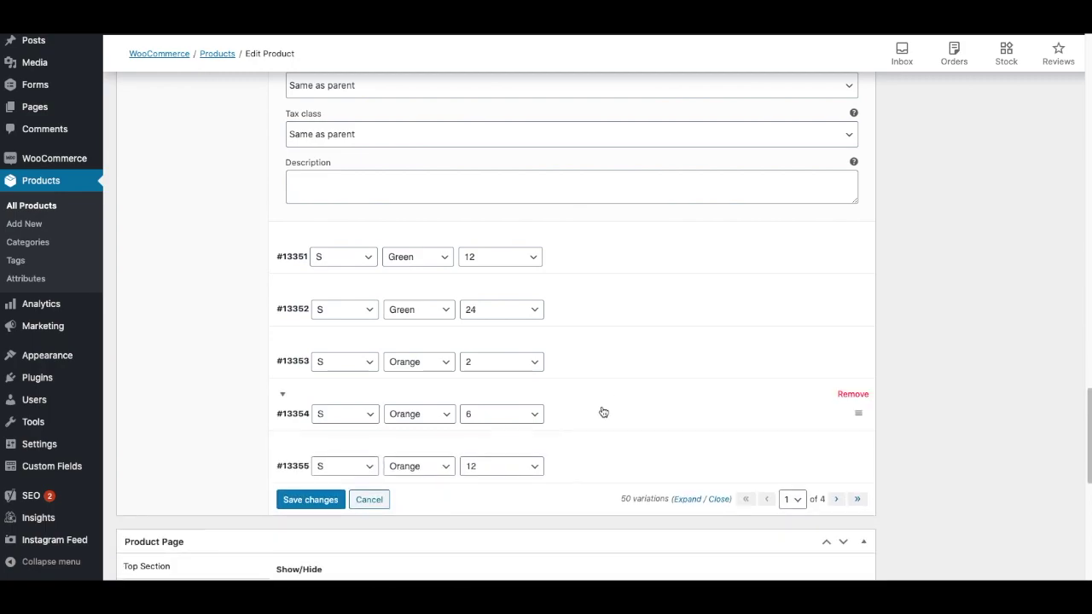
# Collapse the expanded variations S / Green / 6 and S / Red / 6
pyautogui.scroll(-1, 602, 412)
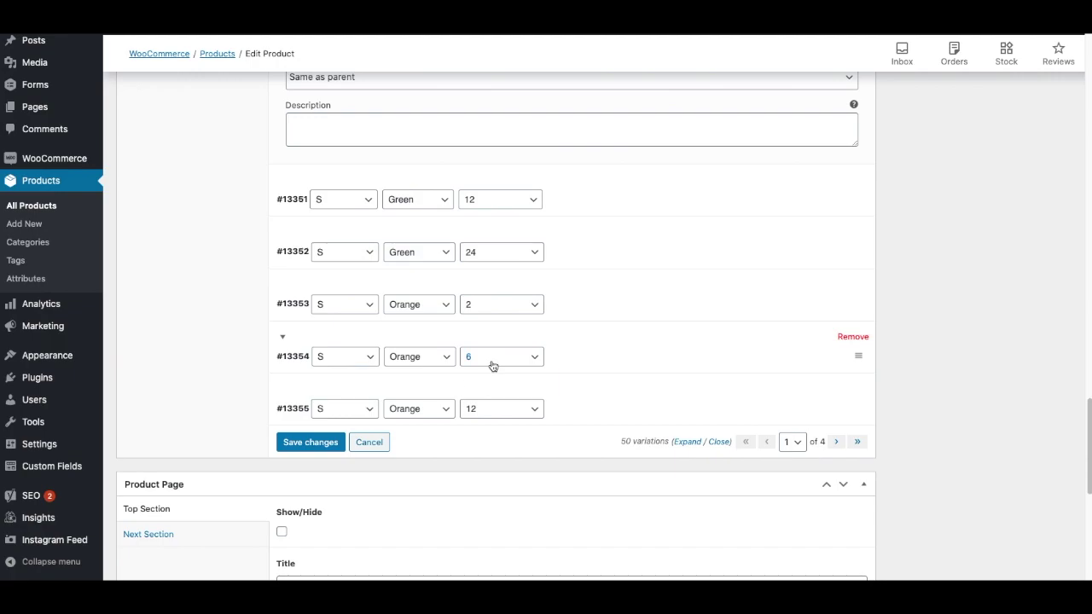
pyautogui.scroll(5, 490, 364)
pyautogui.click(611, 222)
pyautogui.scroll(6, 560, 247)
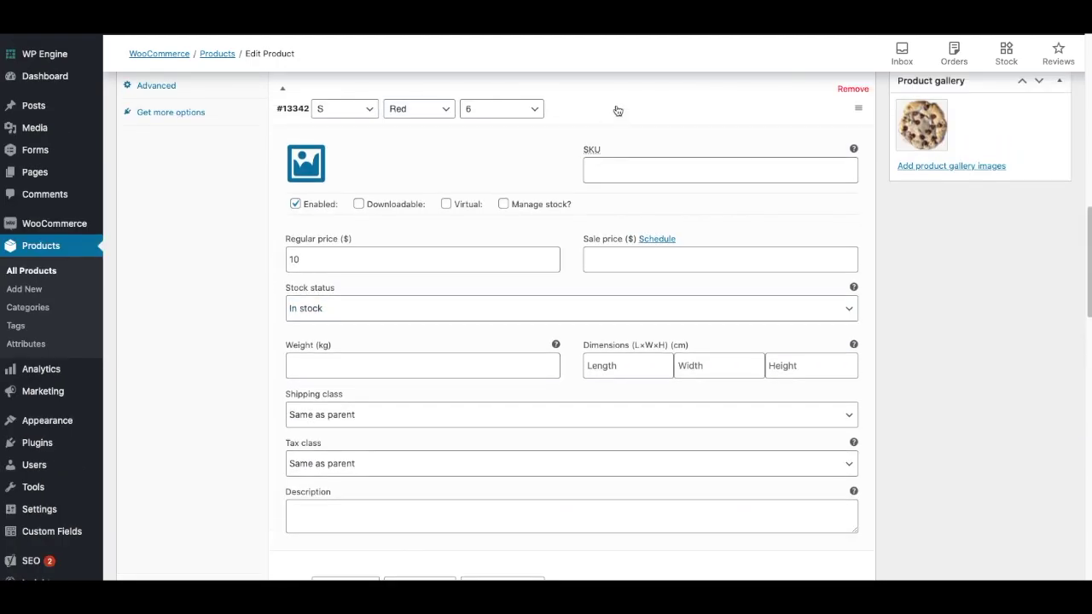
pyautogui.click(616, 110)
pyautogui.scroll(2, 600, 279)
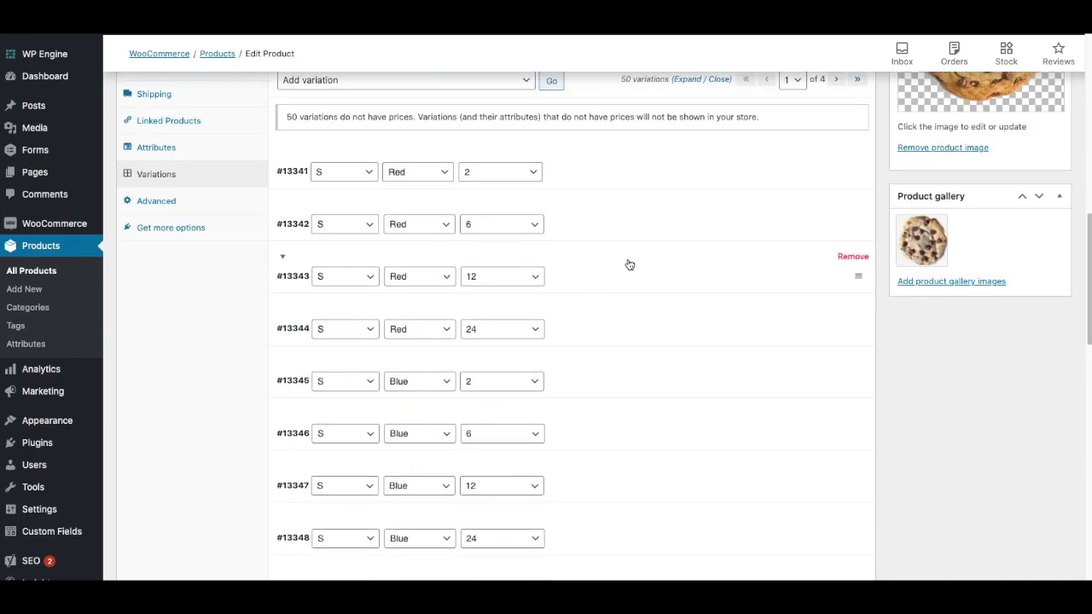
# Set the regular price of the variation S / Red / 12 to $15 and collapse it
pyautogui.click(626, 264)
pyautogui.click(343, 427)
pyautogui.write('75')
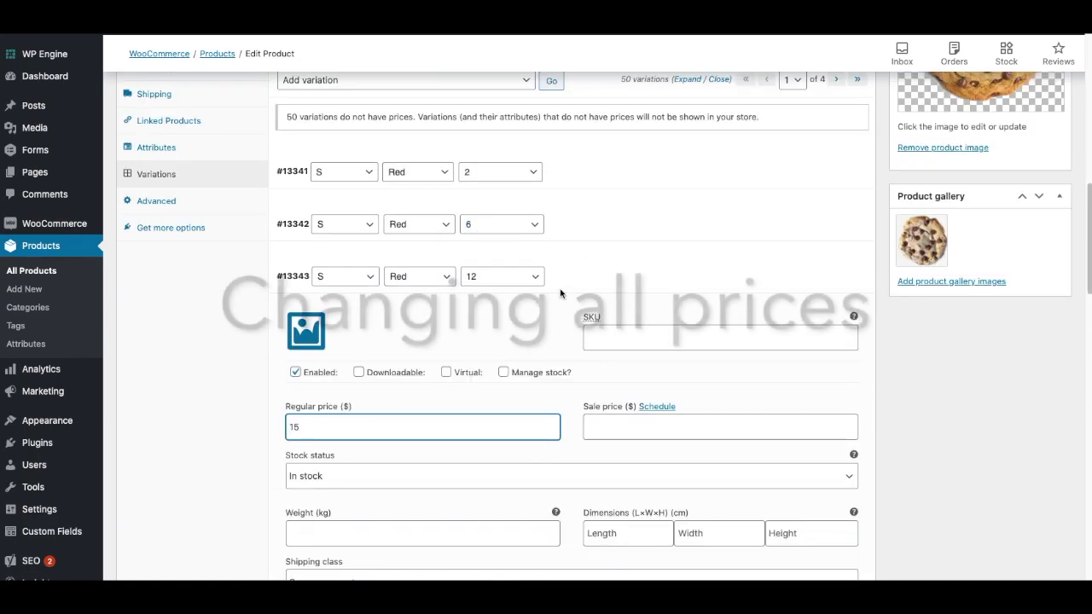
pyautogui.click(563, 277)
# Set the regular price of the variation S / Blue / 12 to $15 and collapse it
pyautogui.click(598, 481)
pyautogui.scroll(-3, 380, 440)
pyautogui.click(380, 426)
pyautogui.write('75')
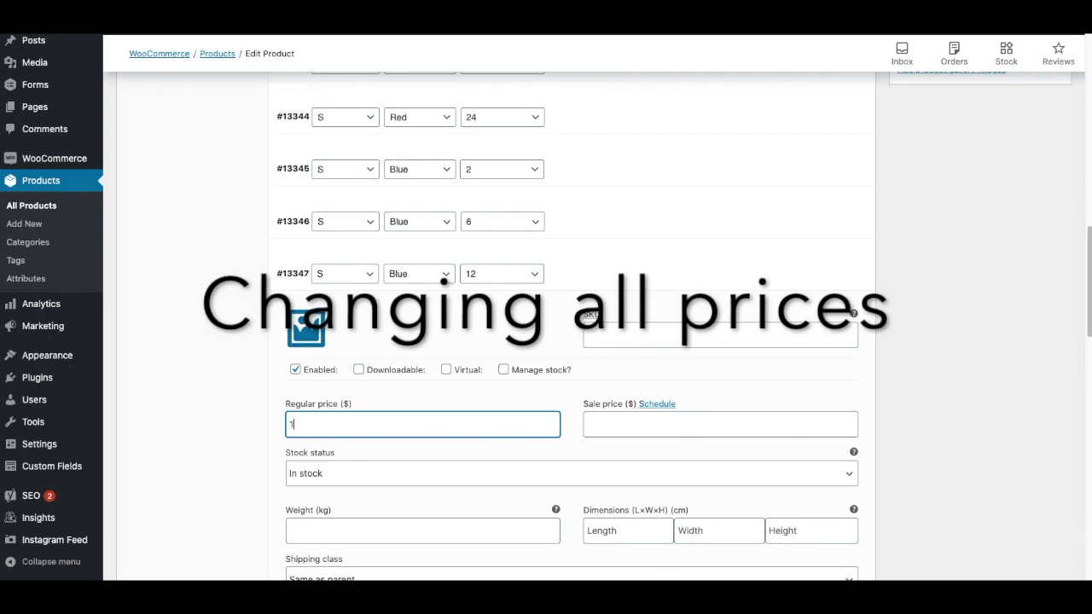
pyautogui.click(610, 259)
# Set the regular price of the variation S / Green / 12 to $15 and collapse it
pyautogui.scroll(-1, 529, 393)
pyautogui.click(529, 393)
pyautogui.click(359, 548)
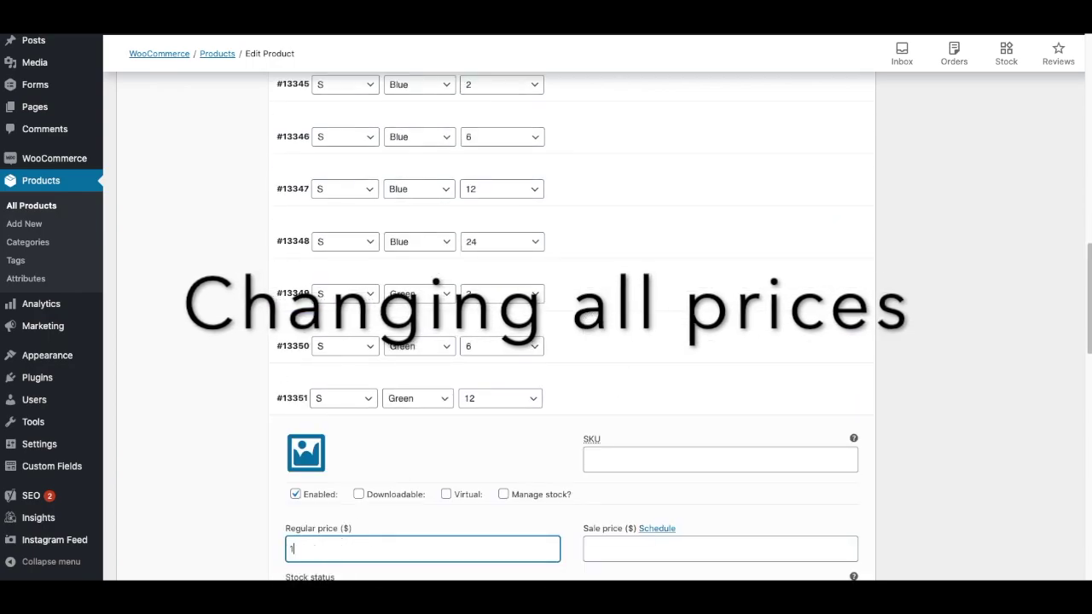
pyautogui.write('75')
pyautogui.click(607, 383)
# Set the regular price of the variation S / Orange / 12 to $15 and collapse it
pyautogui.scroll(-3, 597, 388)
pyautogui.click(621, 287)
pyautogui.click(478, 438)
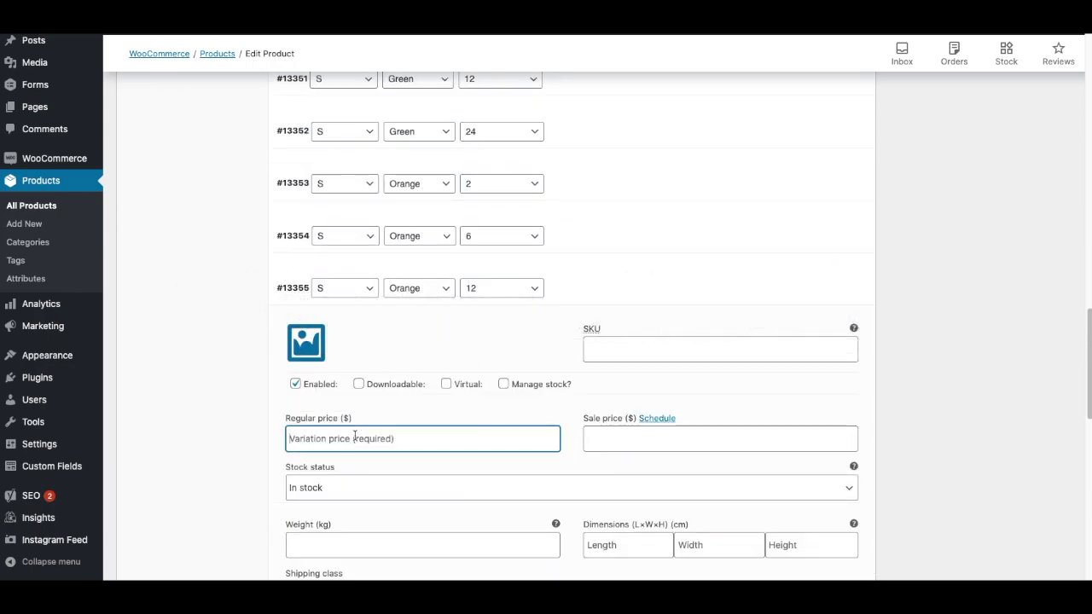
pyautogui.write('75')
pyautogui.click(629, 293)
# Set the regular price of the variation S / Red / 24 to $20 and collapse it
pyautogui.scroll(10, 628, 293)
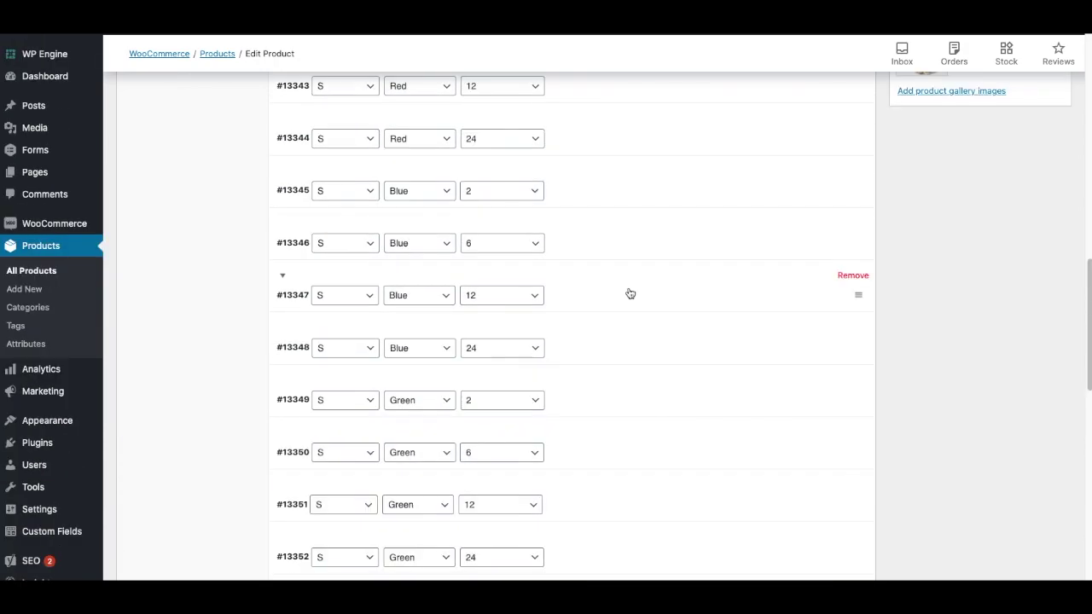
pyautogui.click(620, 386)
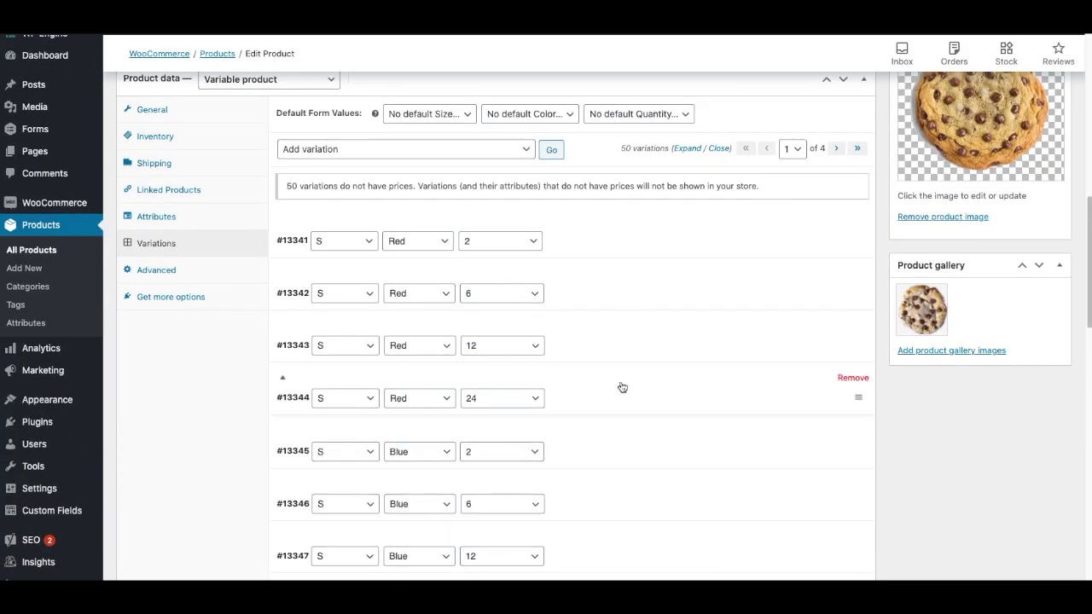
pyautogui.click(357, 546)
pyautogui.write('20')
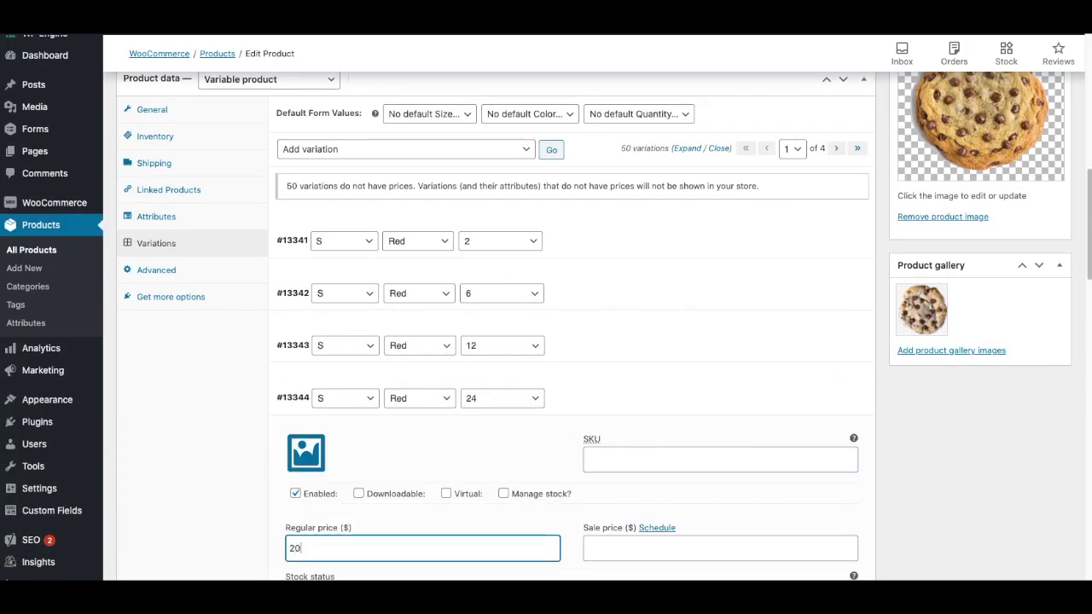
pyautogui.click(610, 399)
# Set the regular price of the variations S / Blue / 24 and S / Green / 24 to $20 and collapse them
pyautogui.scroll(-3, 600, 407)
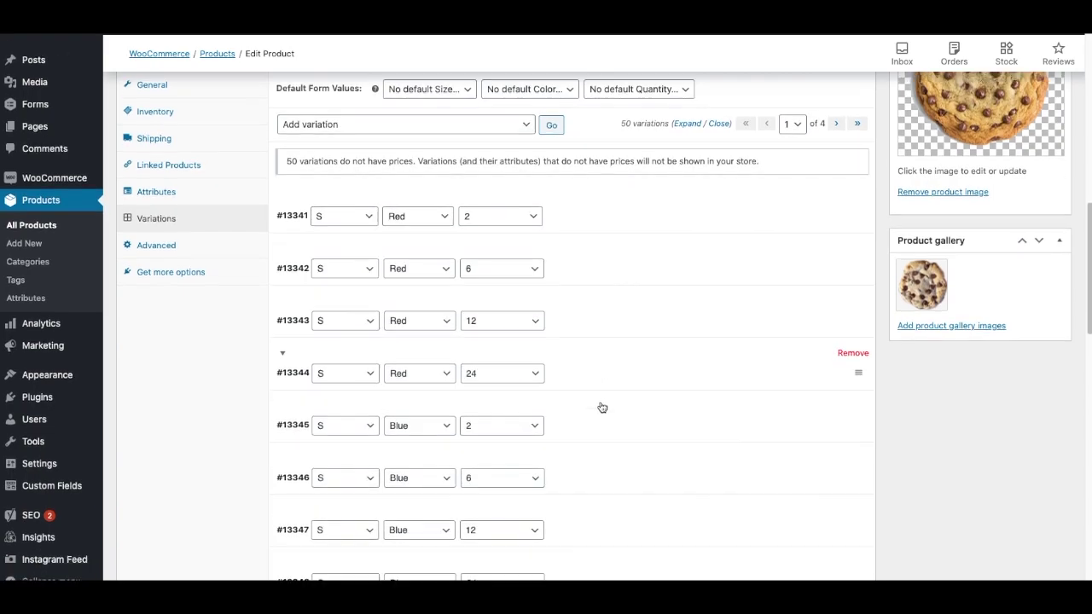
pyautogui.click(589, 462)
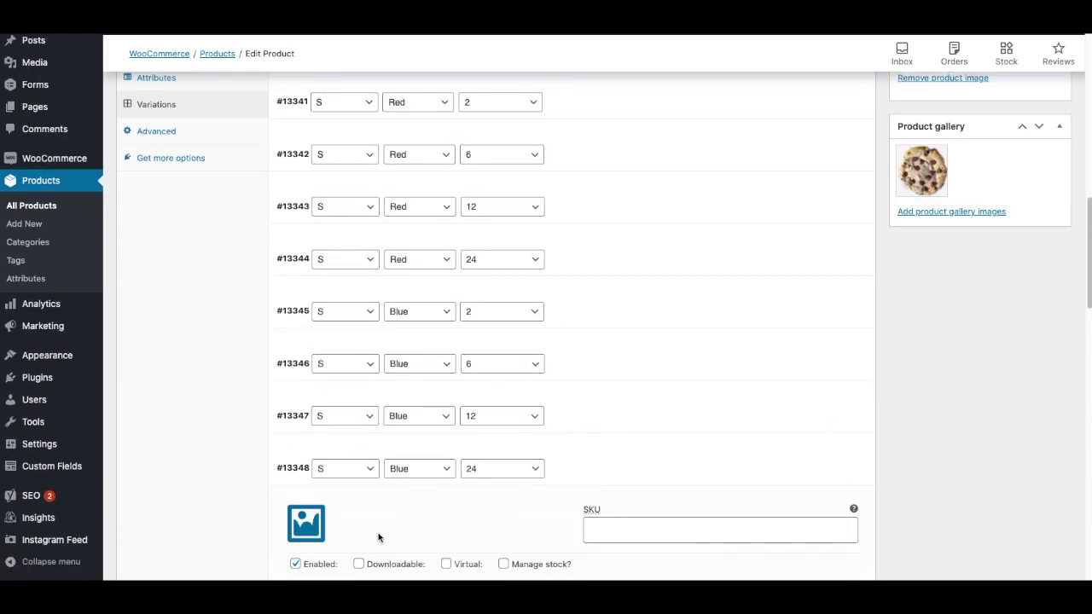
pyautogui.scroll(-3, 376, 529)
pyautogui.click(350, 399)
pyautogui.write('20')
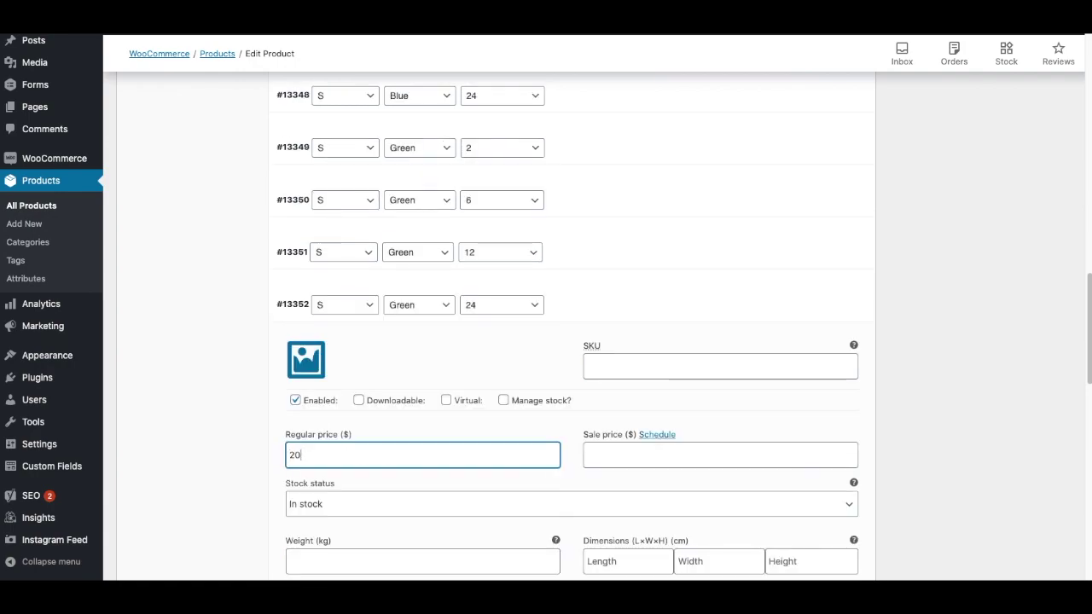
pyautogui.click(597, 305)
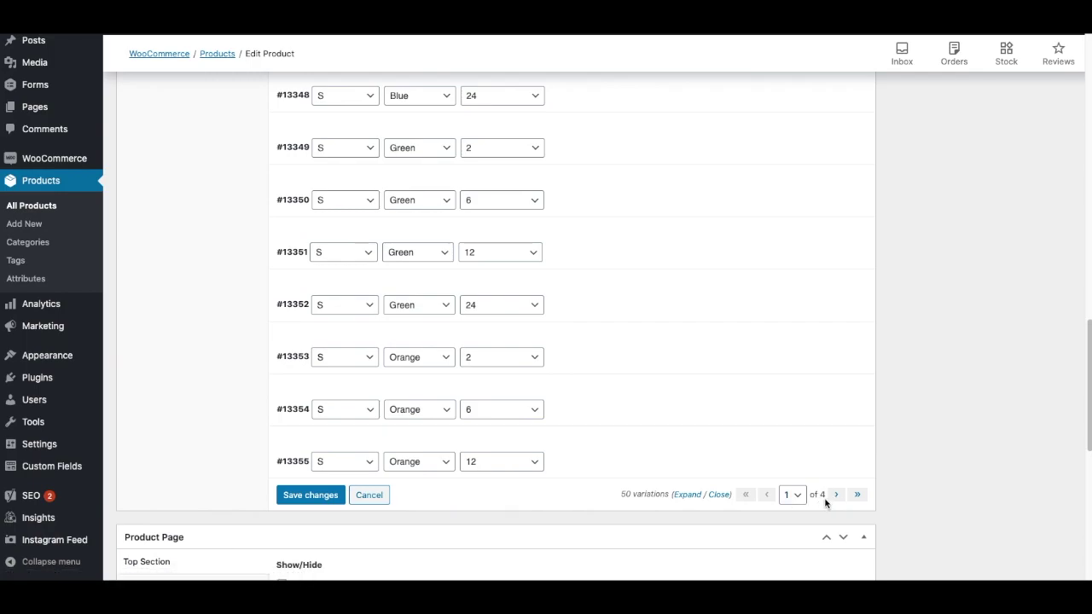
# Save the price changes made to the product variations
pyautogui.click(303, 495)
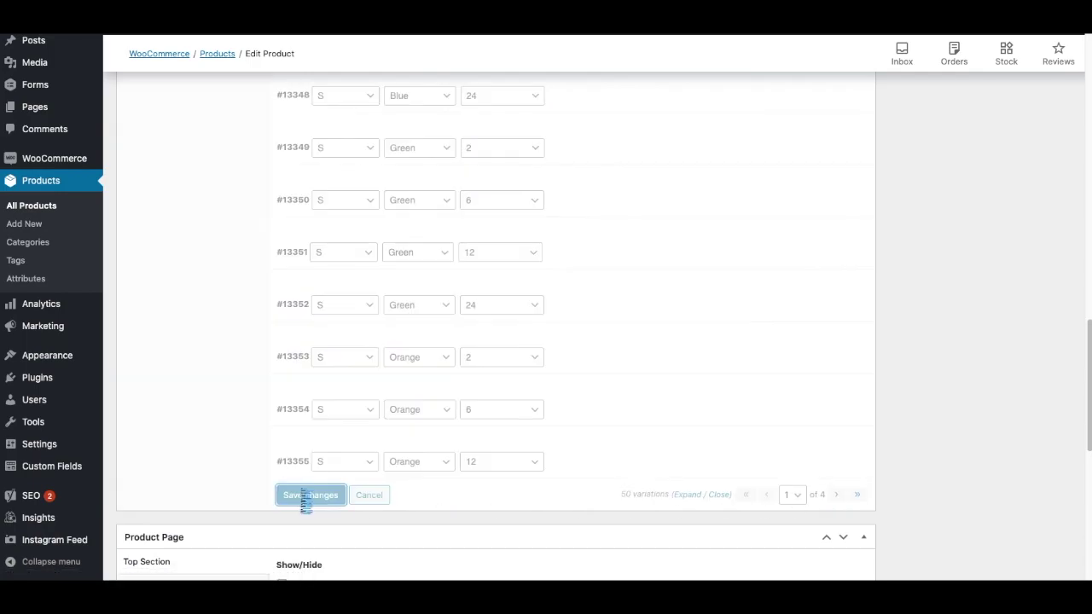
pyautogui.scroll(15, 490, 324)
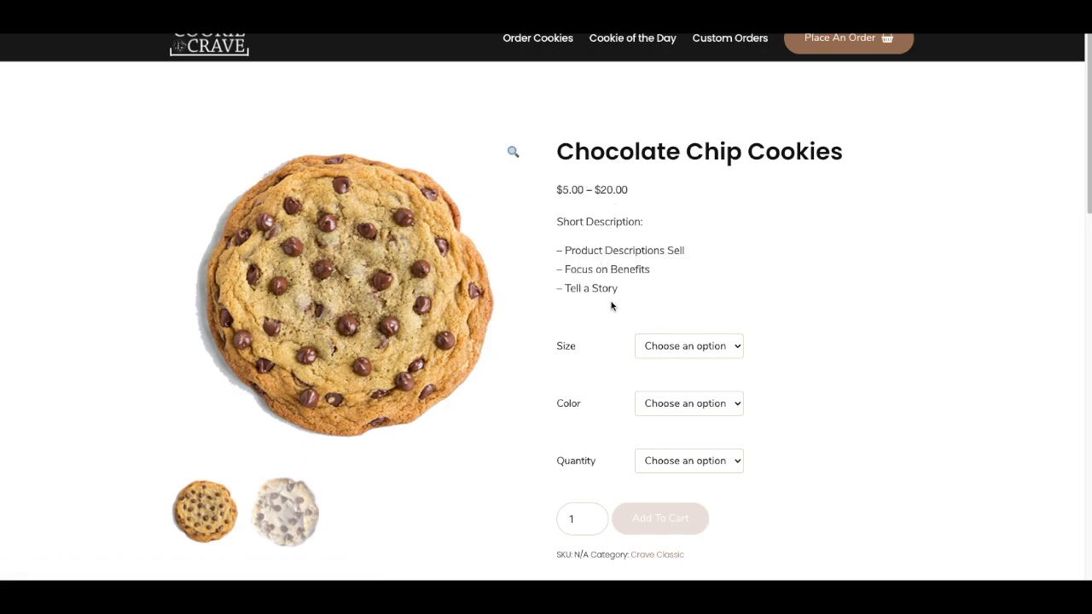
# Check the prices of the combinations S / Red / 24 and S / Orange / 24 on the store's product page
pyautogui.click(701, 352)
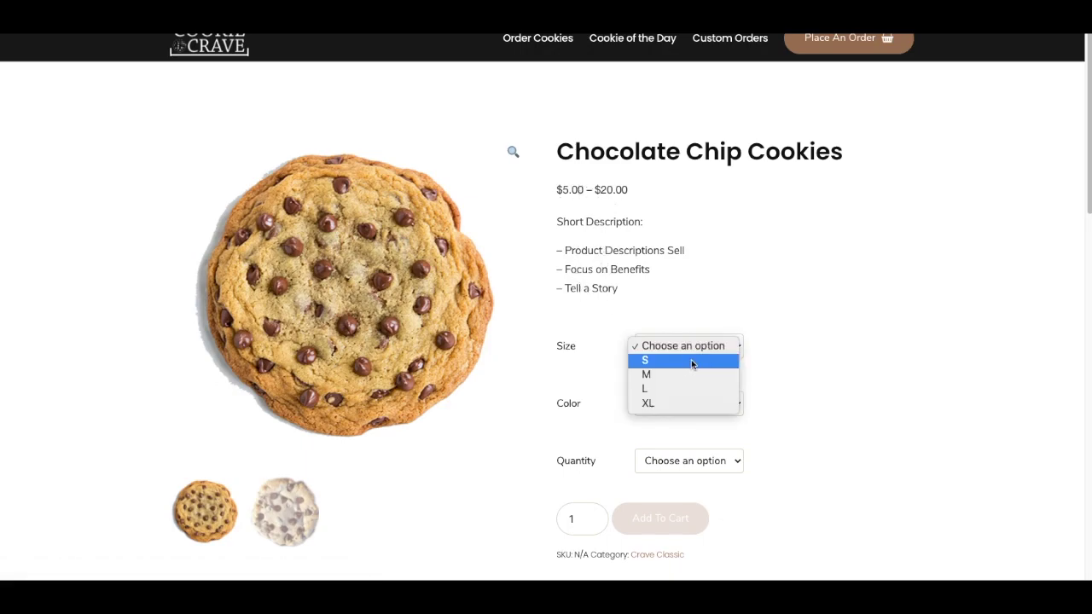
pyautogui.click(691, 359)
pyautogui.click(688, 405)
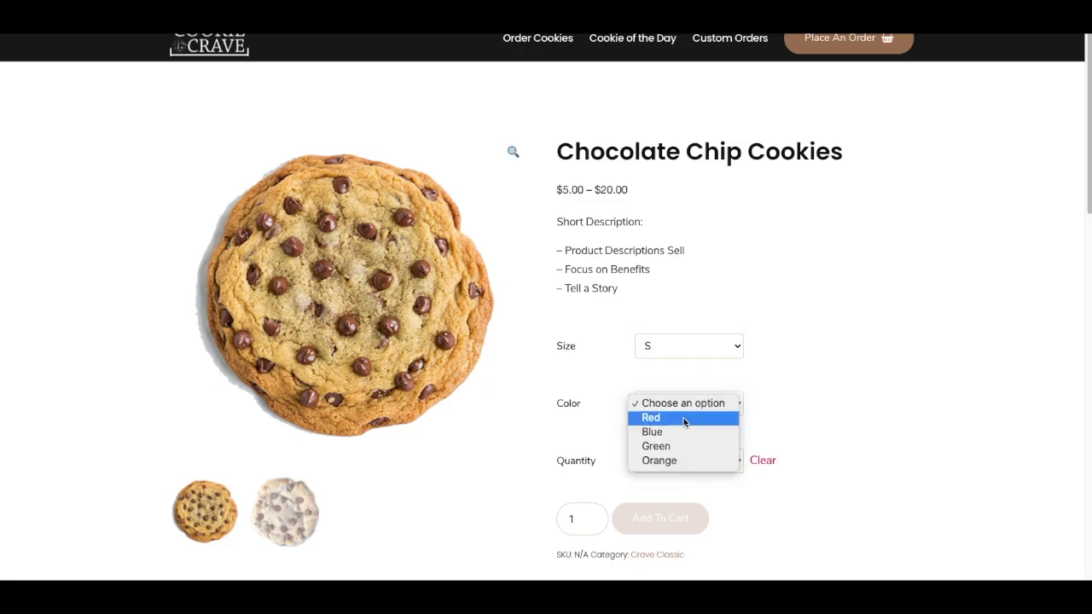
pyautogui.click(683, 417)
pyautogui.click(682, 445)
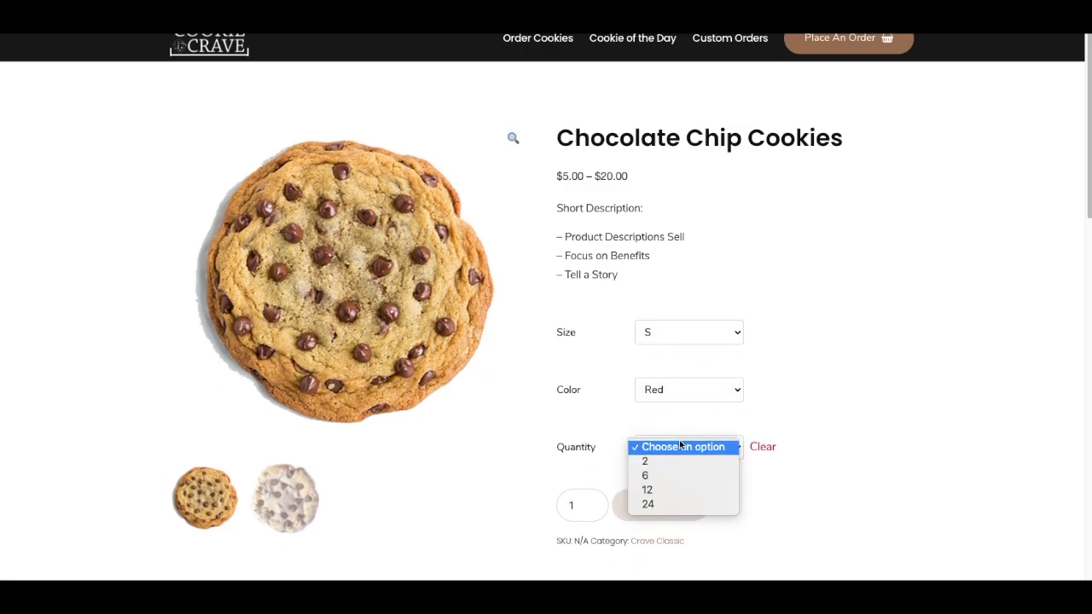
pyautogui.click(651, 503)
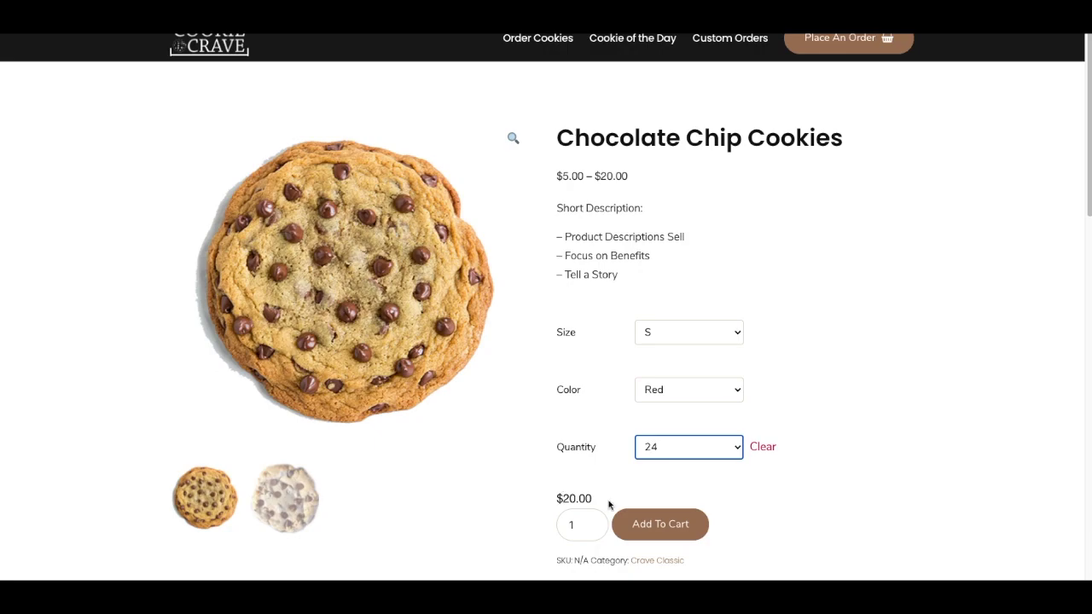
pyautogui.click(673, 389)
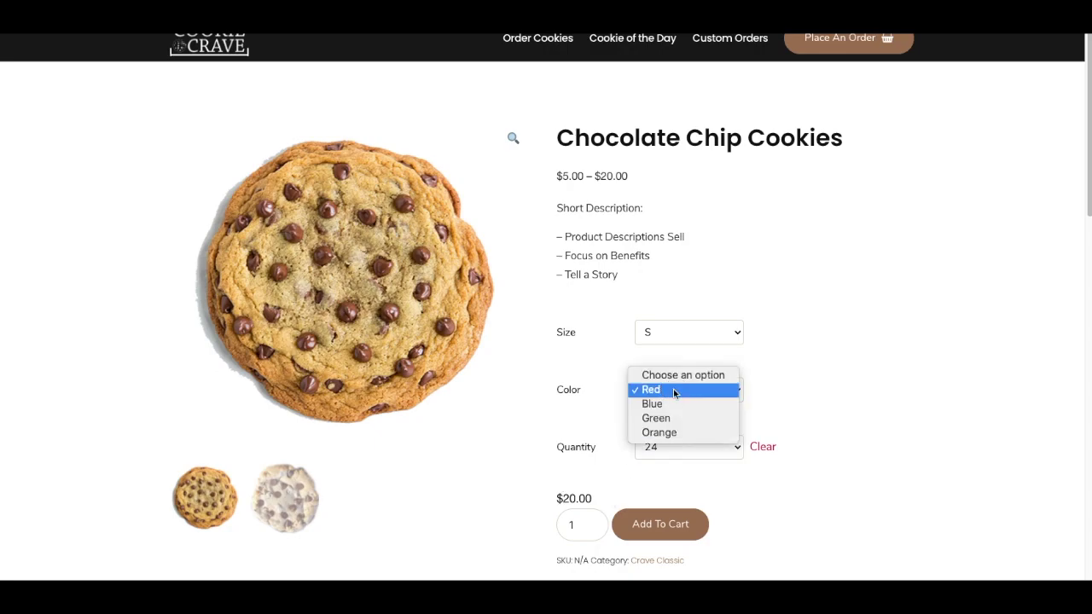
pyautogui.click(662, 433)
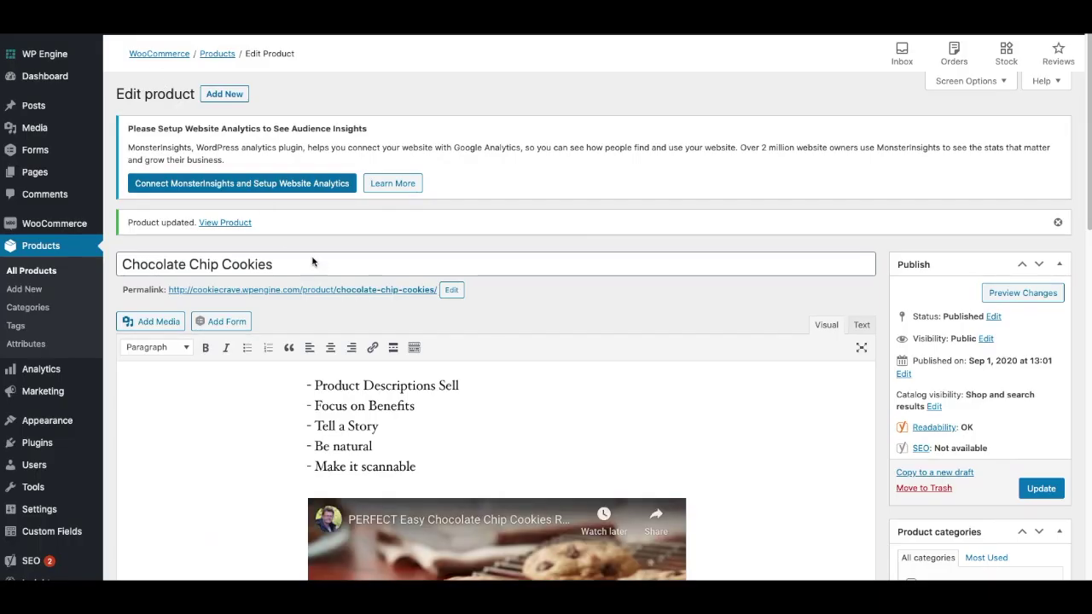
# In the product editor, expand the product data and examine the list of variations and the short description
pyautogui.scroll(-10, 325, 276)
pyautogui.scroll(3, 291, 233)
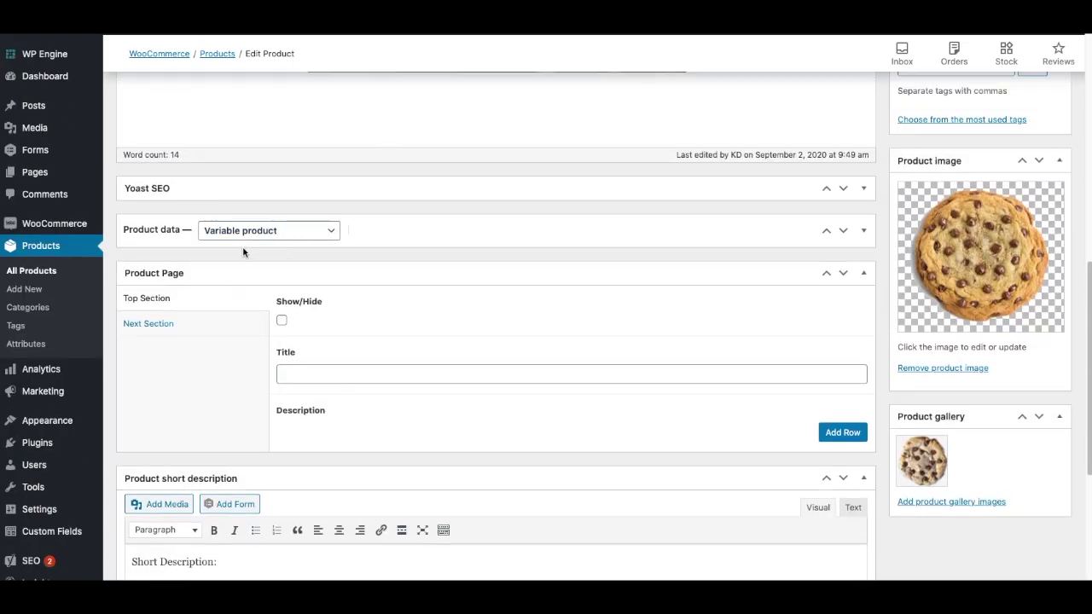
pyautogui.click(178, 233)
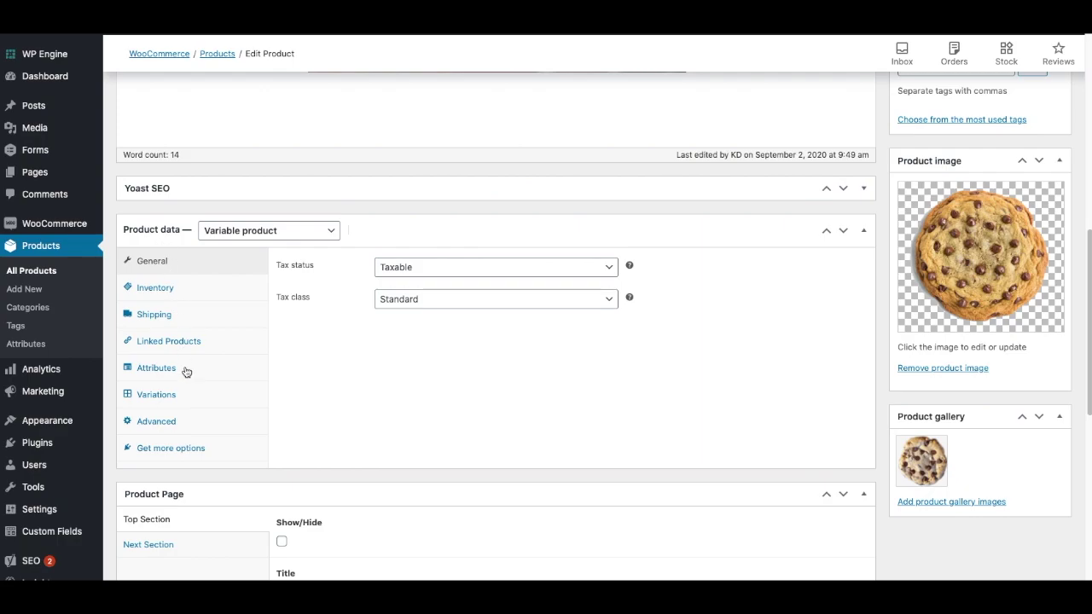
pyautogui.click(145, 393)
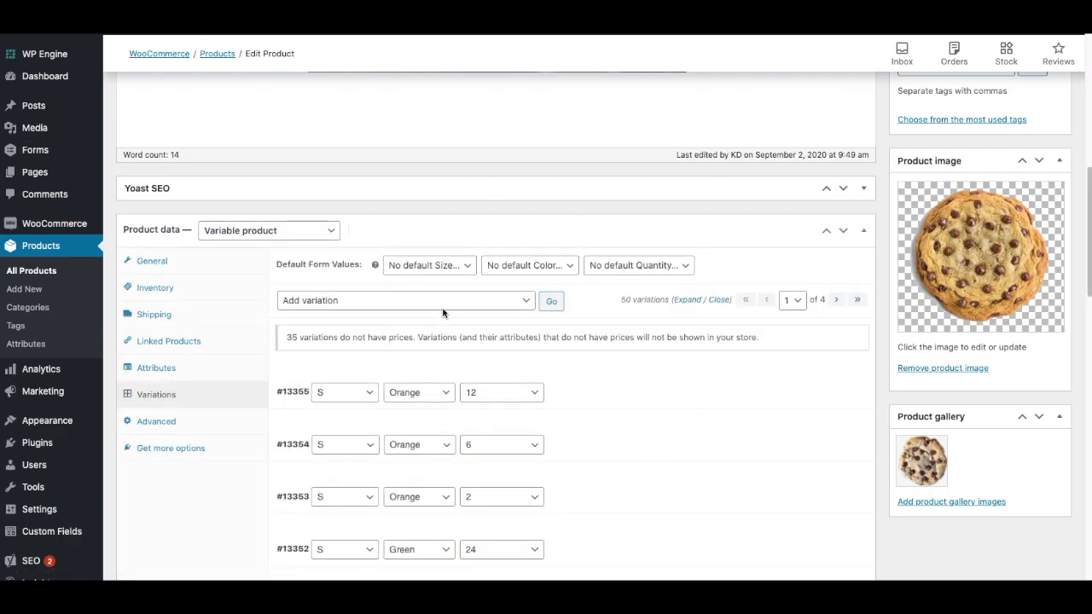
pyautogui.scroll(-9, 377, 419)
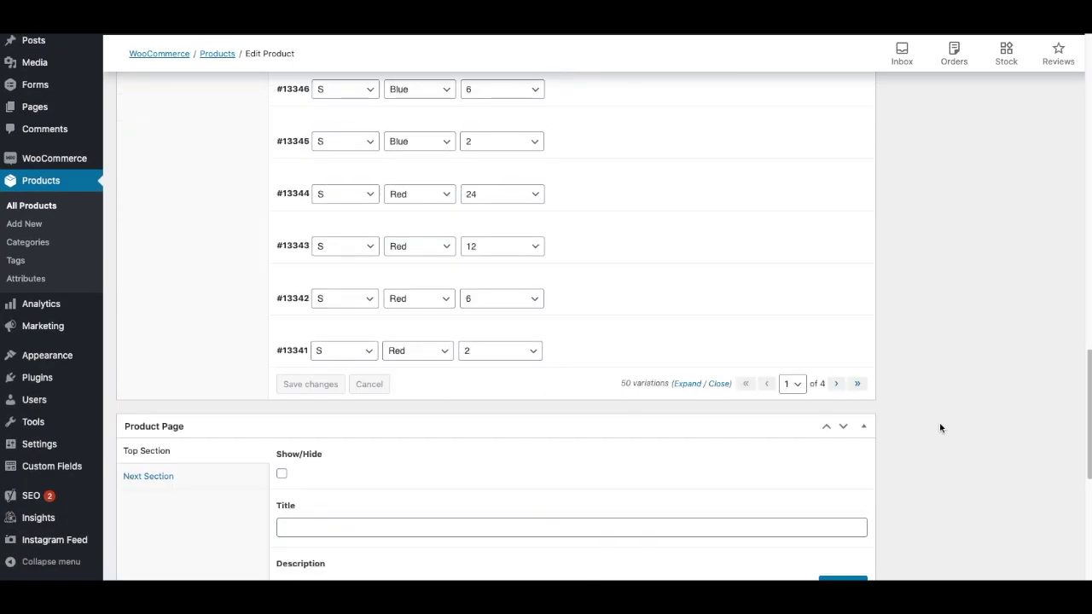
pyautogui.scroll(3, 609, 333)
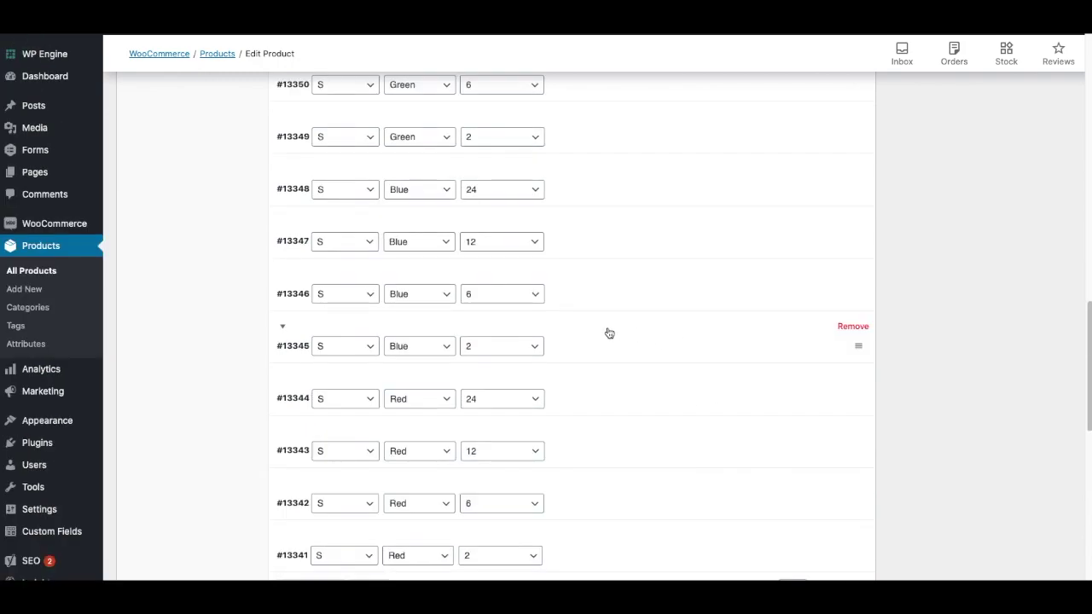
pyautogui.scroll(-8, 629, 315)
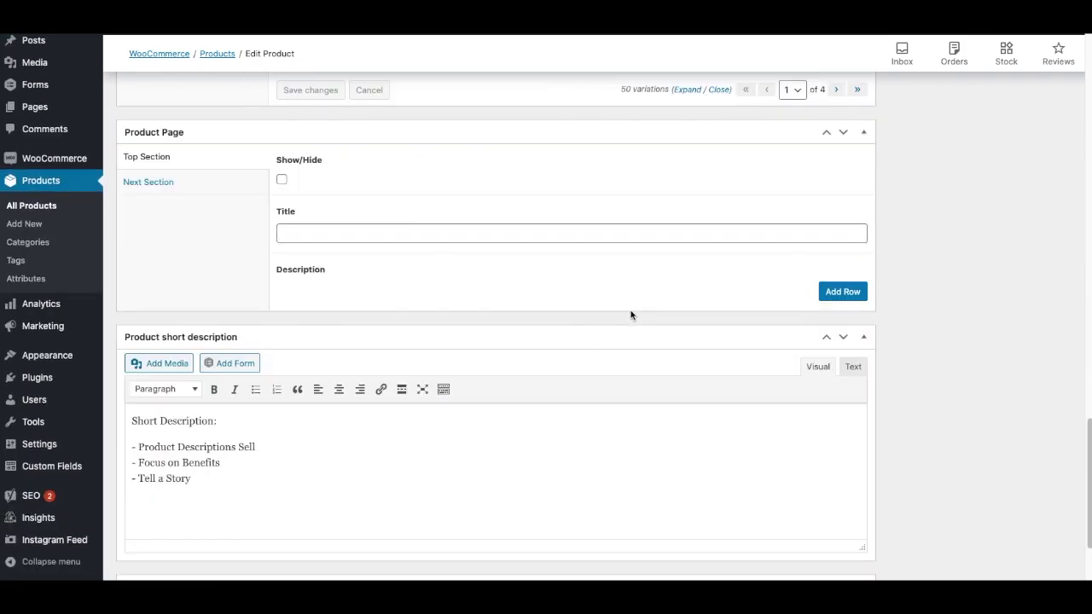
pyautogui.scroll(-1, 465, 276)
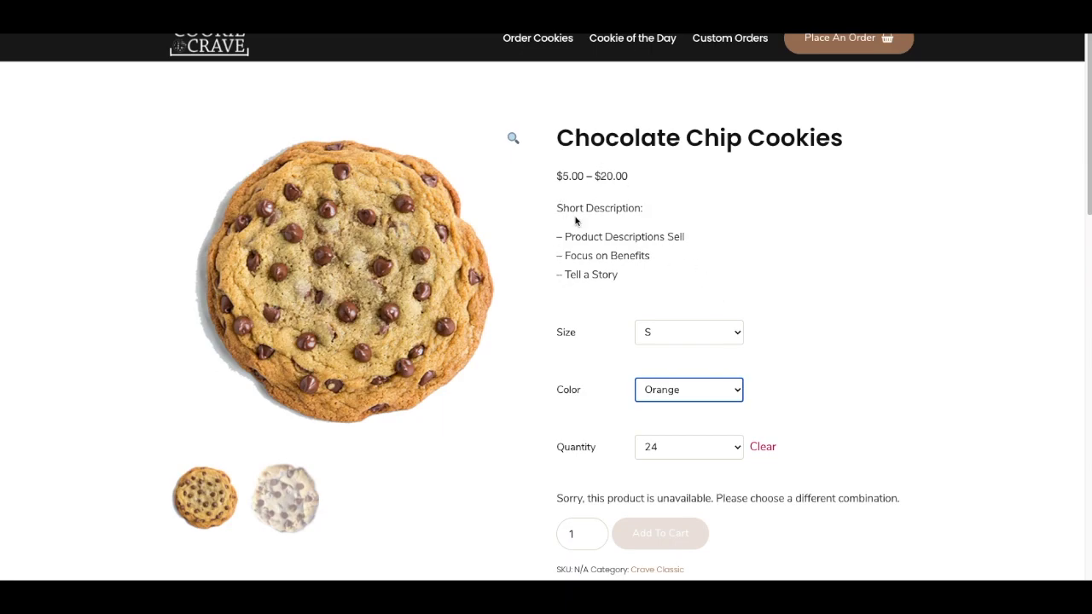
# Examine the short description and the full description with its video on the store's product page
pyautogui.scroll(-10, 578, 230)
pyautogui.scroll(5, 428, 210)
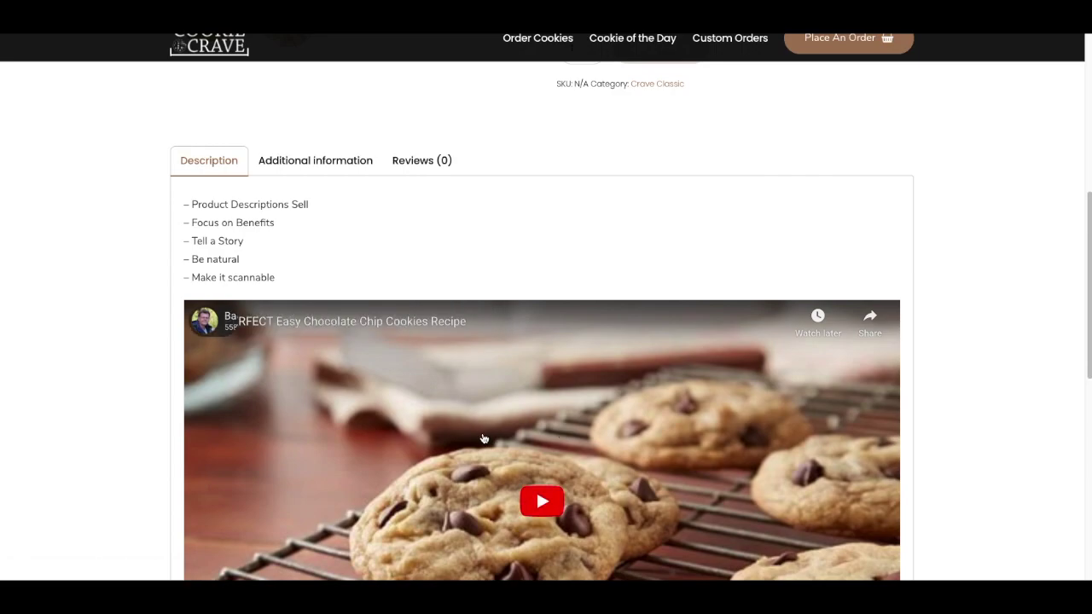
pyautogui.scroll(2, 638, 161)
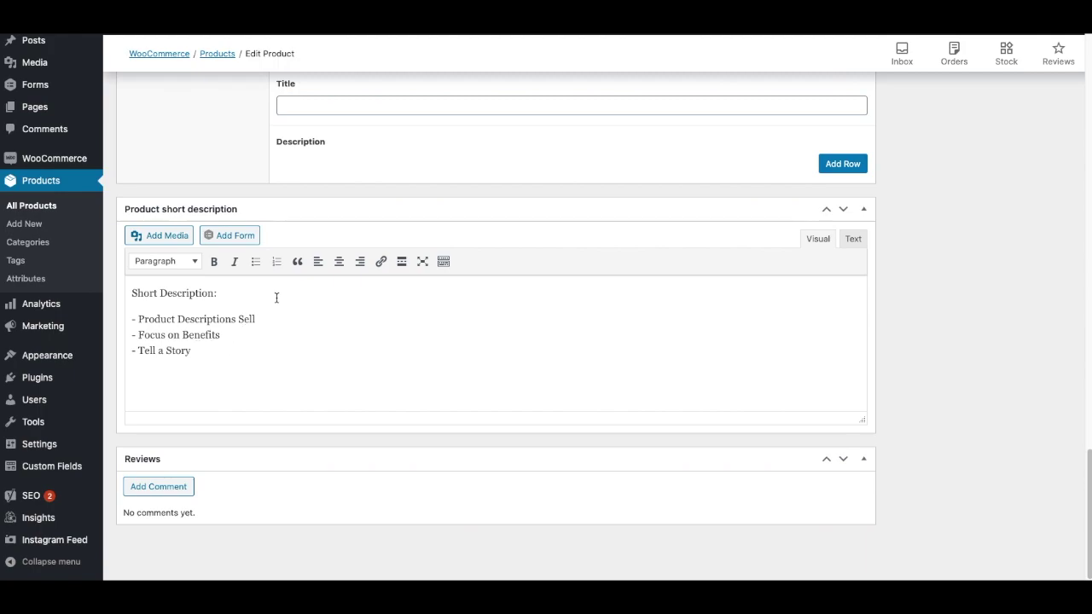
# Add the product category Crave Specialty in the product editor and unassign it from this product
pyautogui.scroll(15, 256, 307)
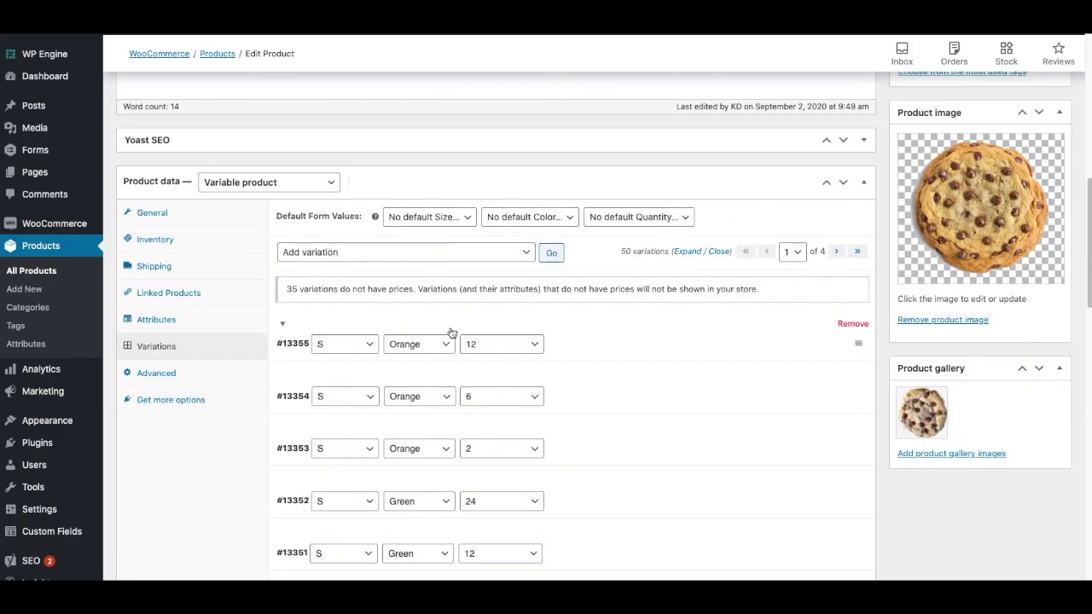
pyautogui.scroll(6, 452, 332)
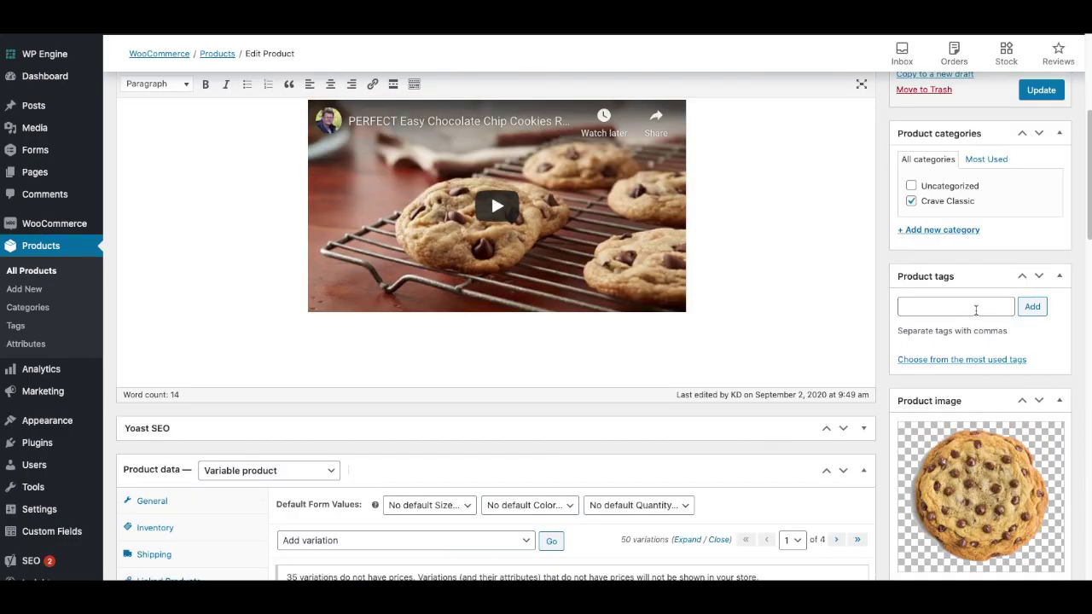
pyautogui.scroll(1, 976, 309)
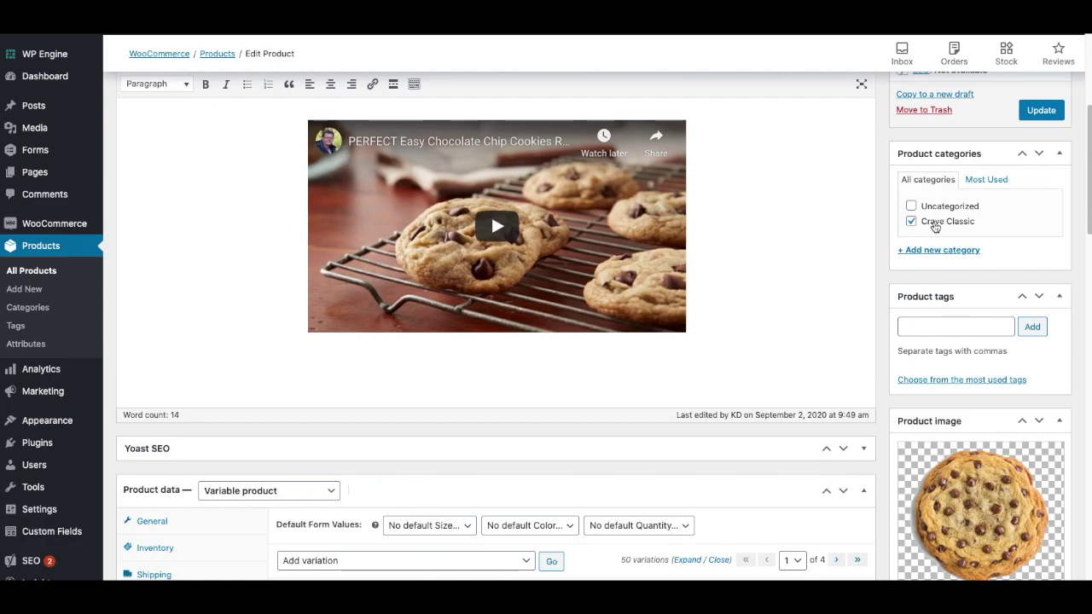
pyautogui.click(941, 250)
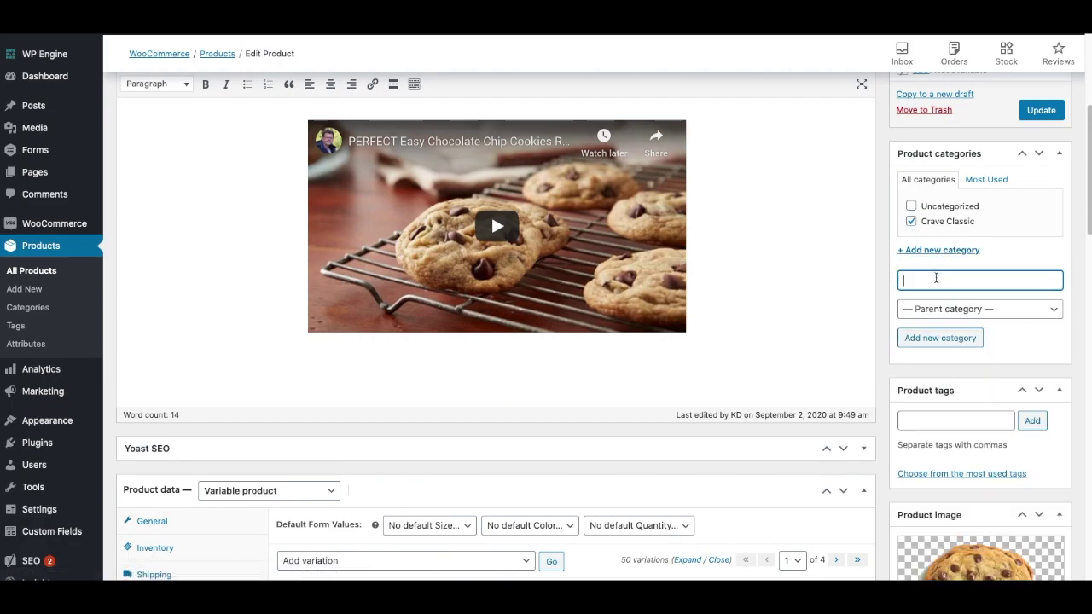
pyautogui.write('Crave Specialty')
pyautogui.click(941, 338)
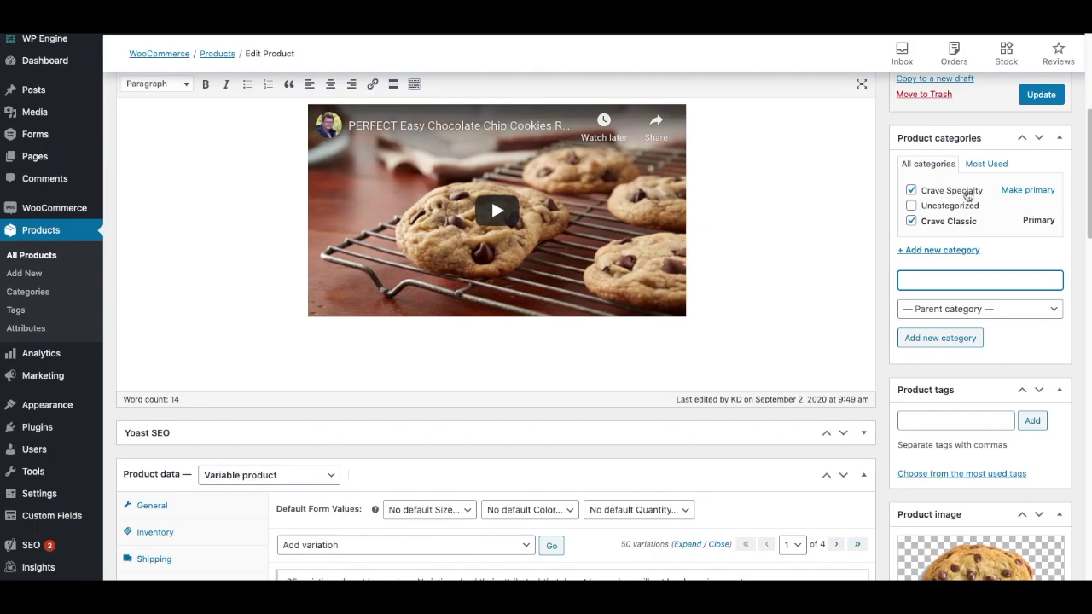
pyautogui.click(912, 192)
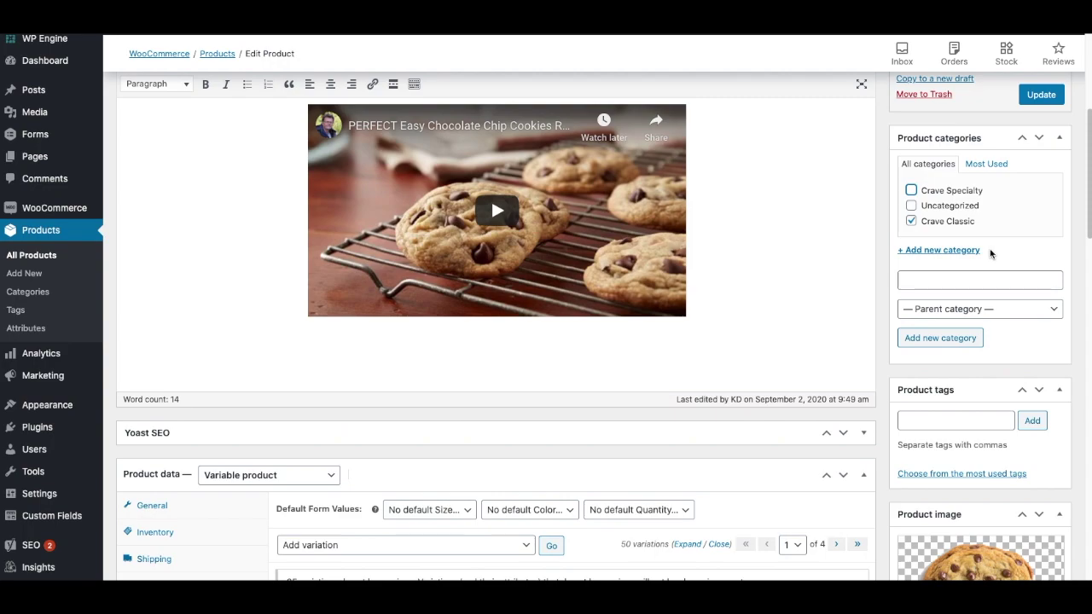
# Review the product's title, description, embedded video and the available product types
pyautogui.scroll(3, 768, 318)
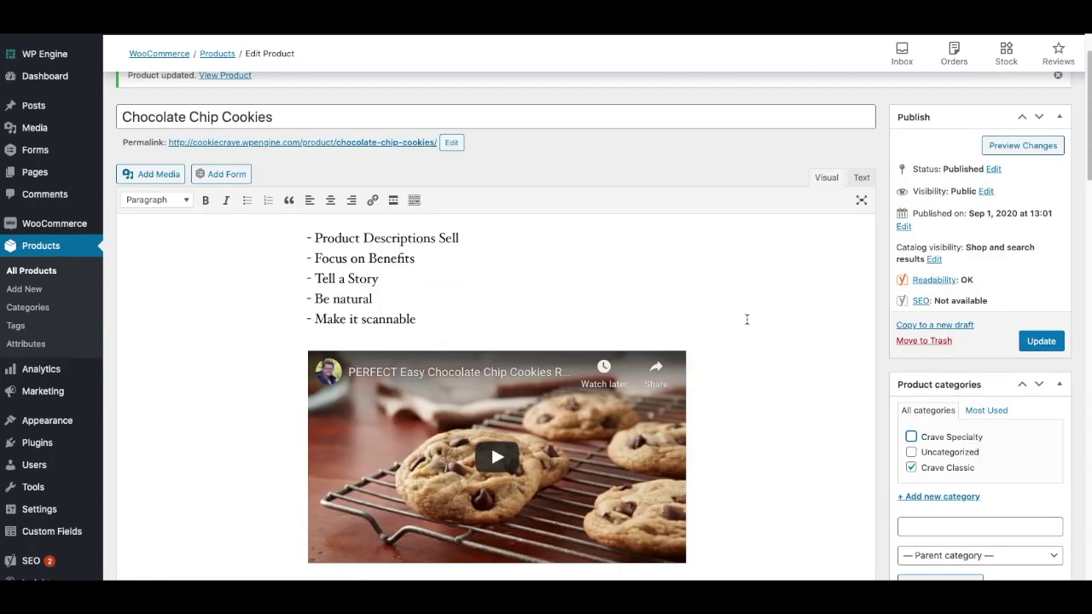
pyautogui.scroll(1, 747, 319)
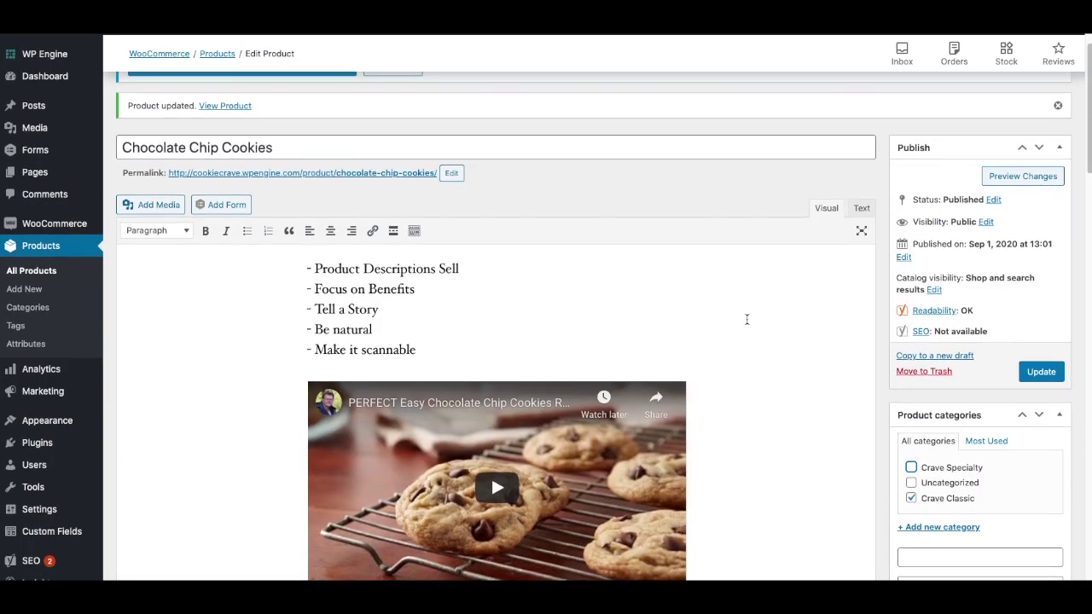
pyautogui.scroll(1, 224, 191)
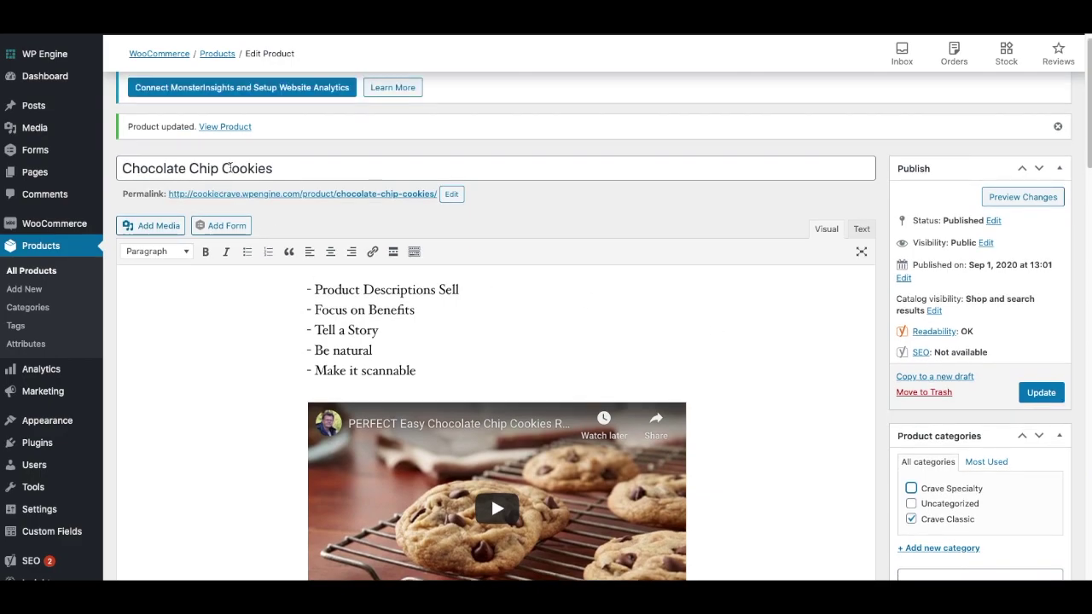
pyautogui.scroll(-2, 281, 234)
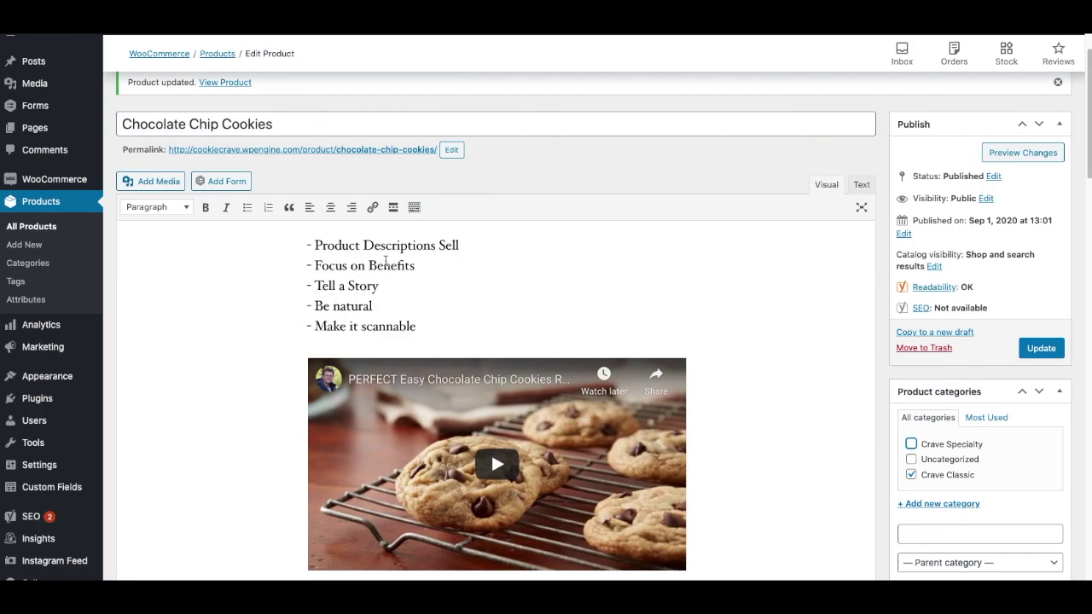
pyautogui.scroll(-1, 415, 259)
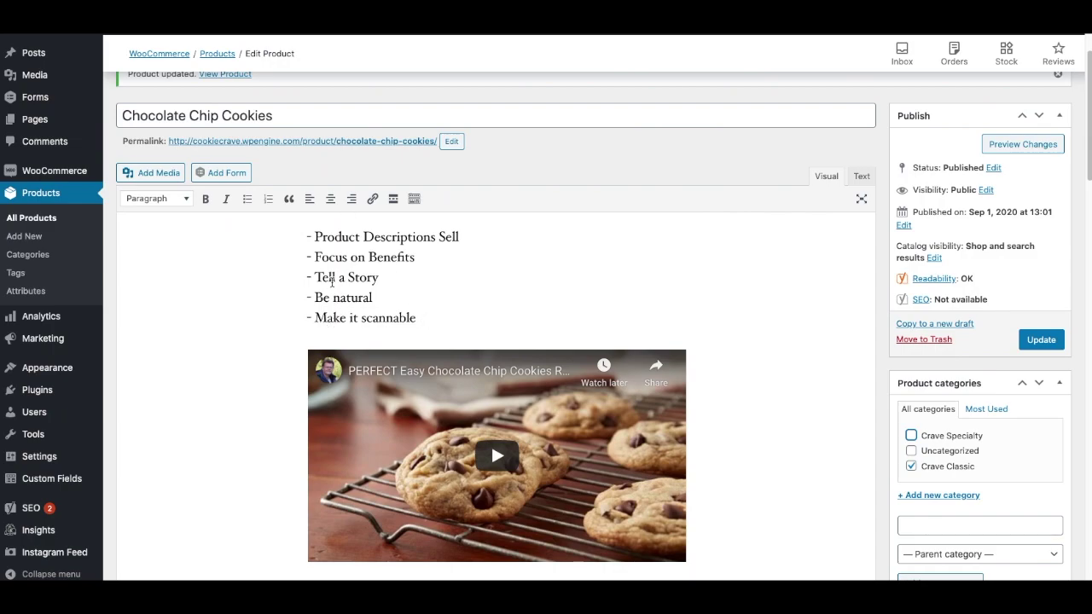
pyautogui.scroll(-2, 332, 281)
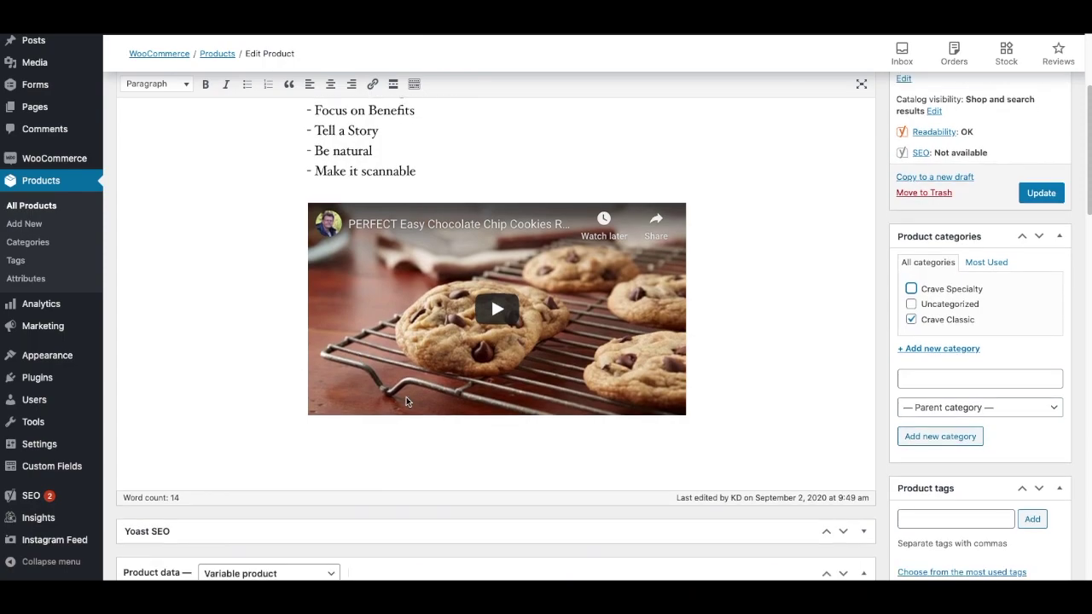
pyautogui.scroll(-4, 406, 399)
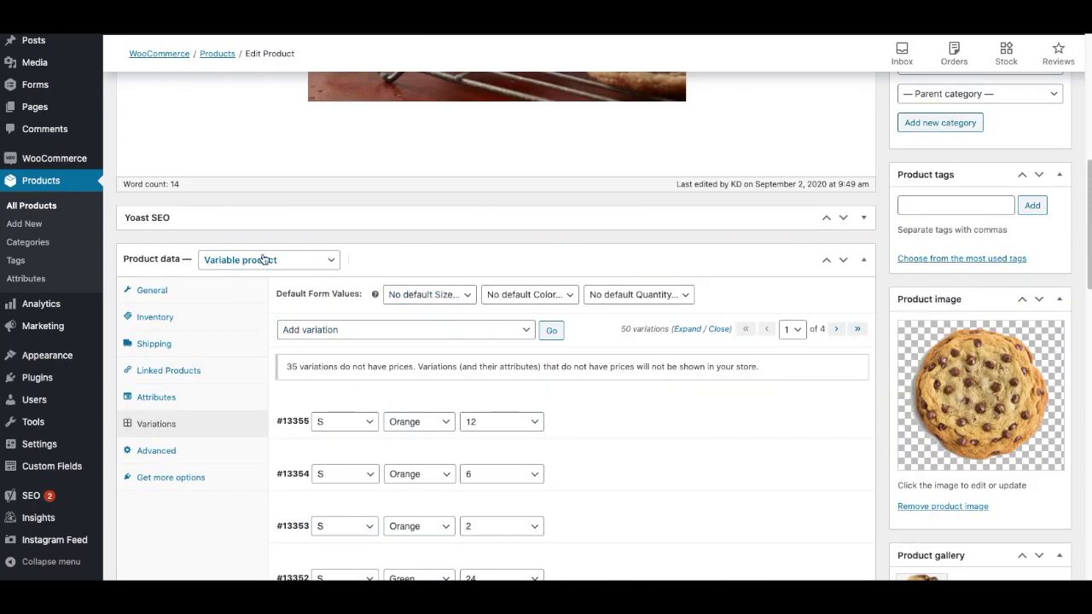
pyautogui.click(301, 260)
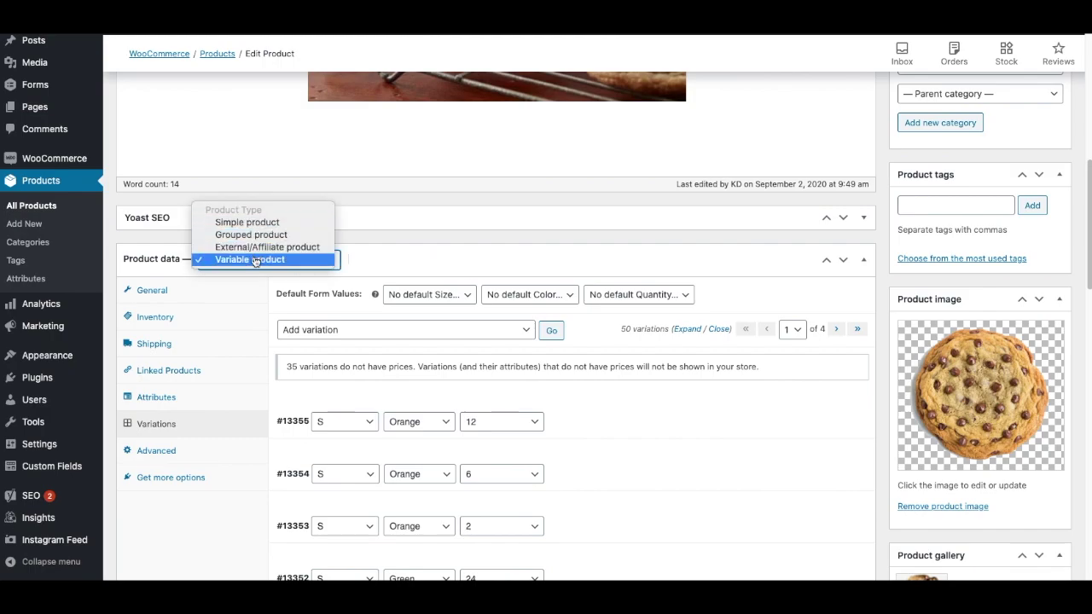
pyautogui.click(384, 257)
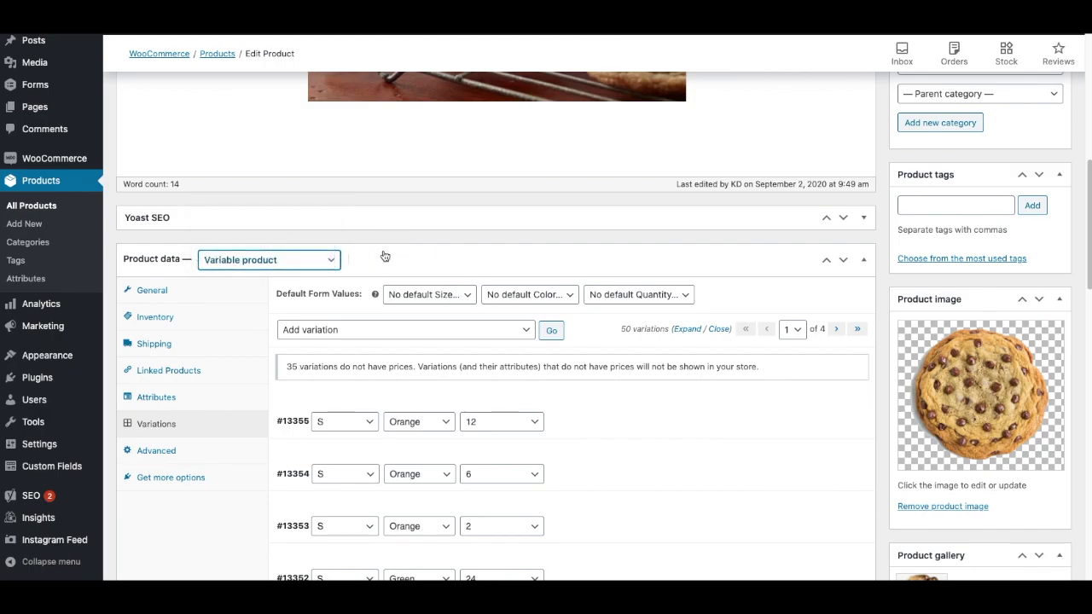
# Remove the Size and Color attributes from the product and save the attributes
pyautogui.click(156, 398)
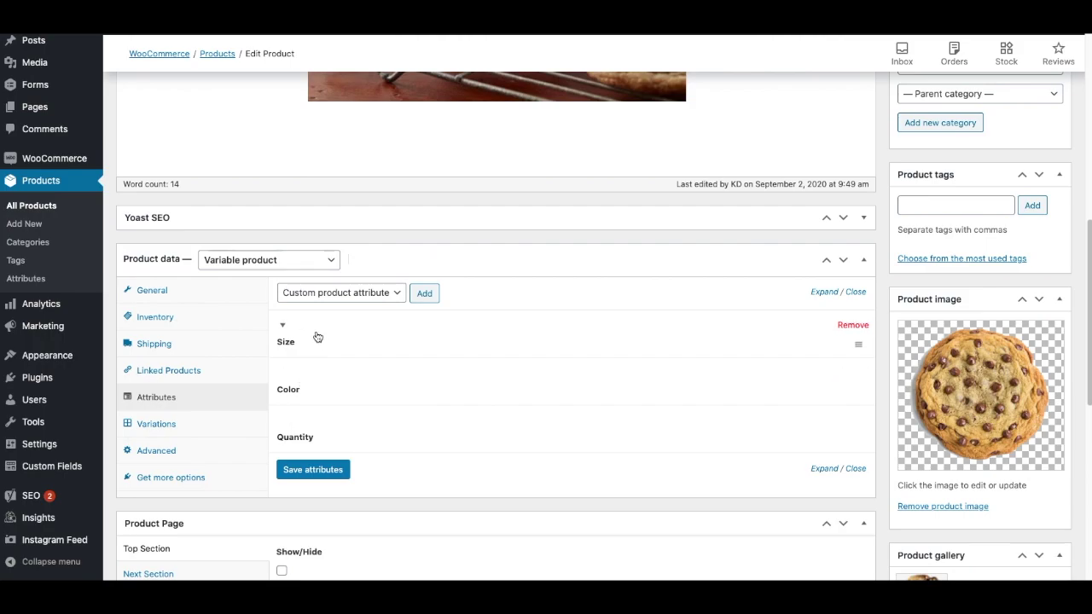
pyautogui.click(853, 325)
pyautogui.click(659, 75)
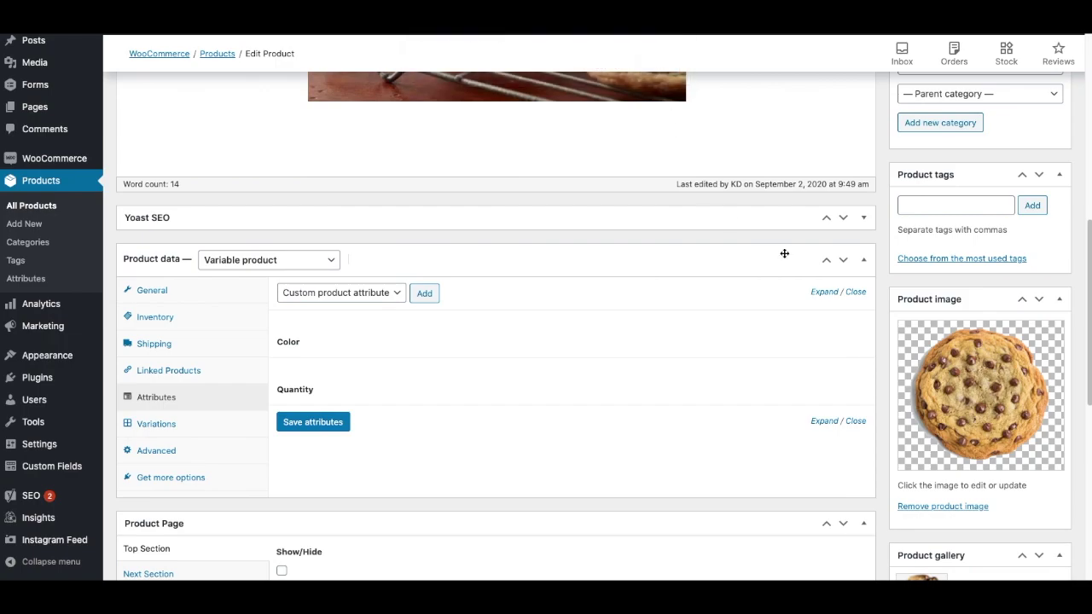
pyautogui.click(852, 328)
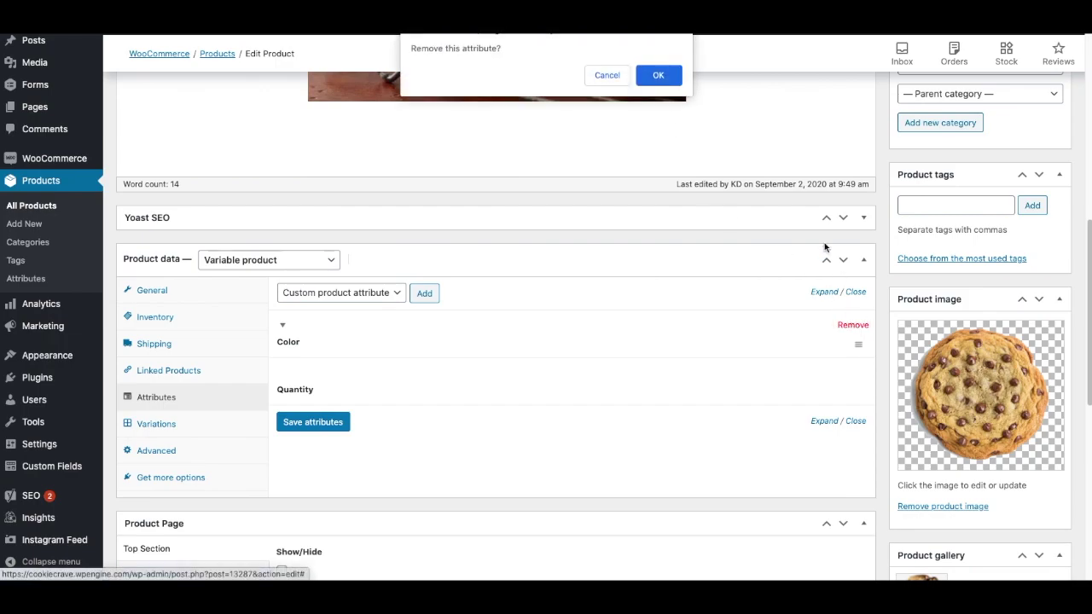
pyautogui.click(656, 77)
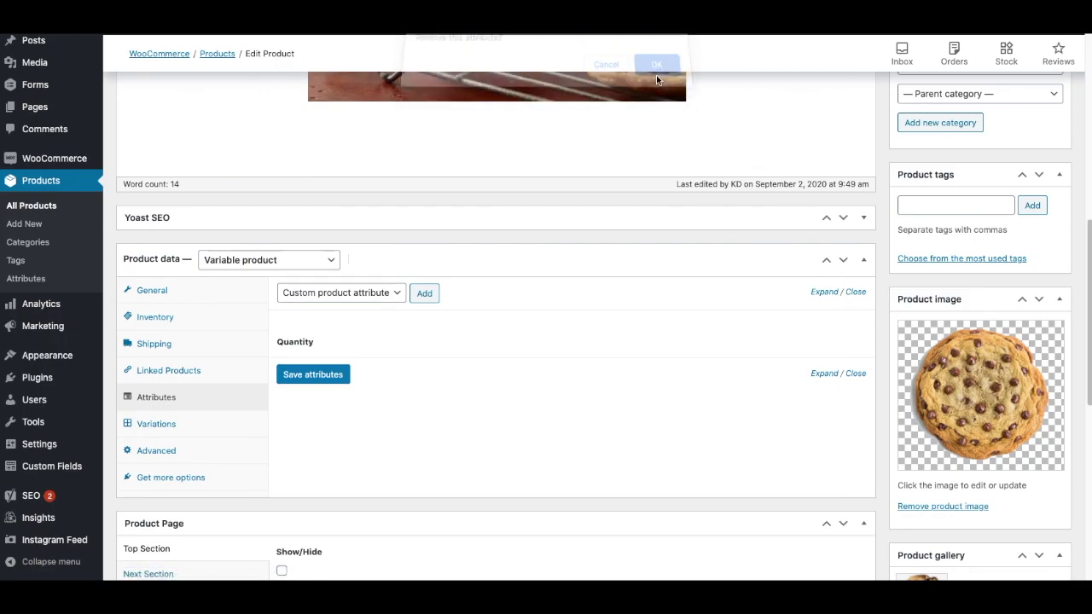
pyautogui.click(310, 380)
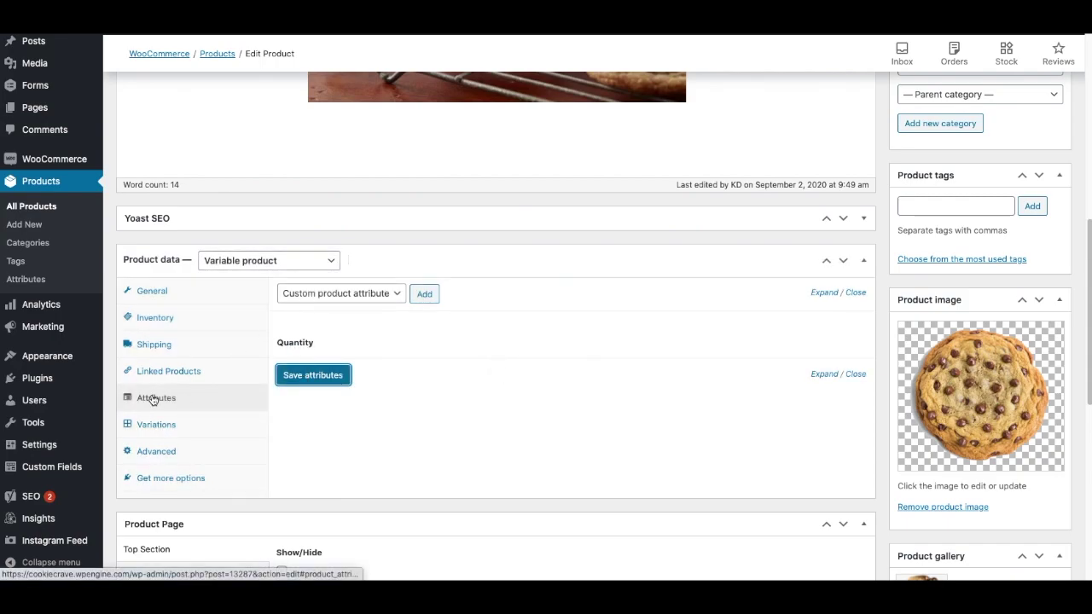
# Review the product's Quantity variations, its short description, and the product image and gallery
pyautogui.click(157, 426)
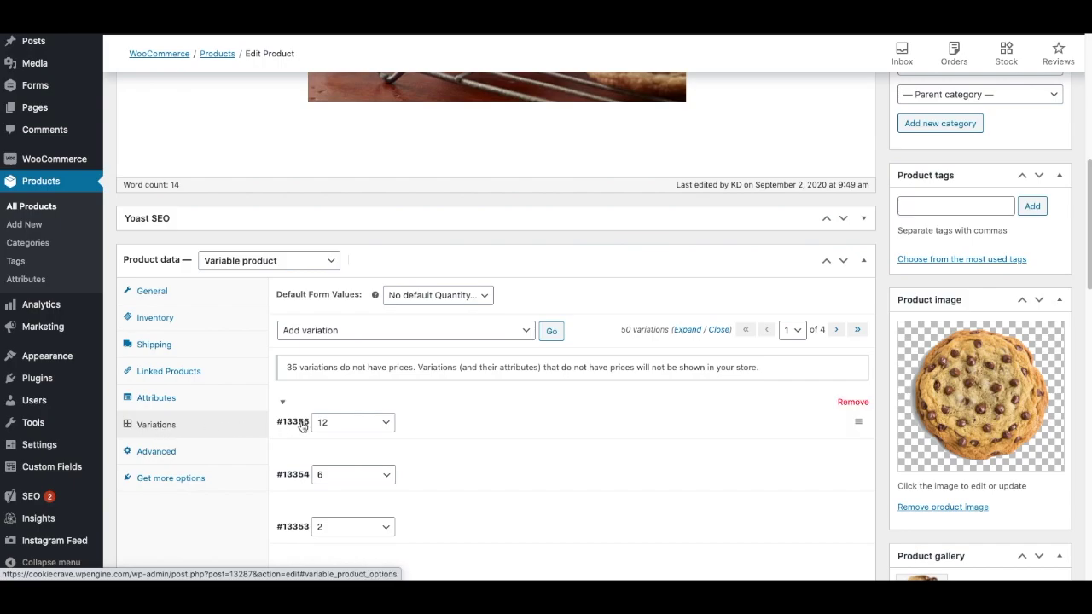
pyautogui.scroll(-2, 430, 348)
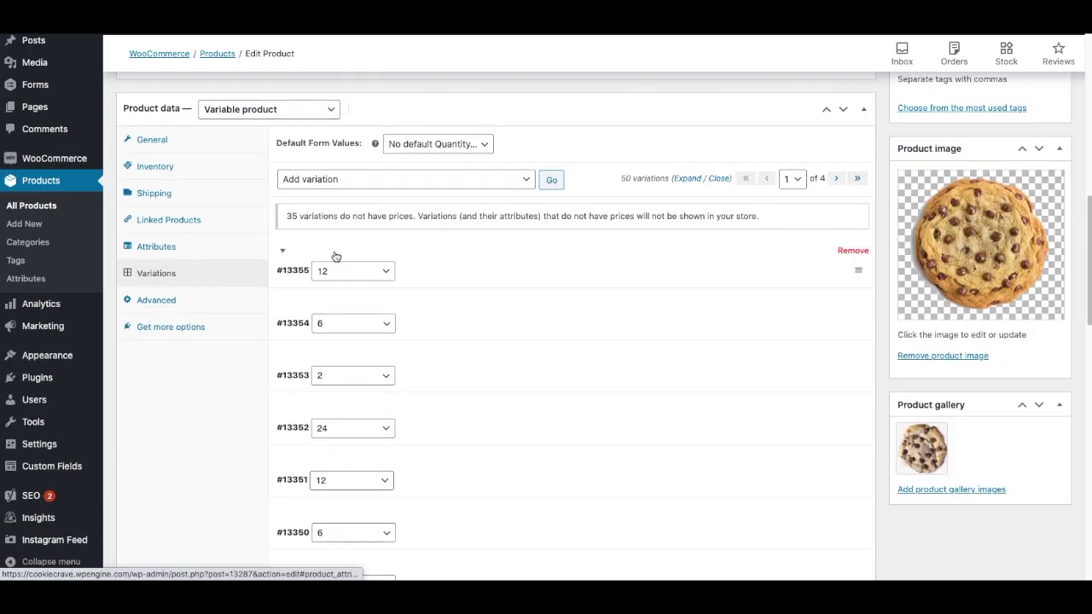
pyautogui.scroll(-3, 361, 304)
pyautogui.scroll(5, 355, 461)
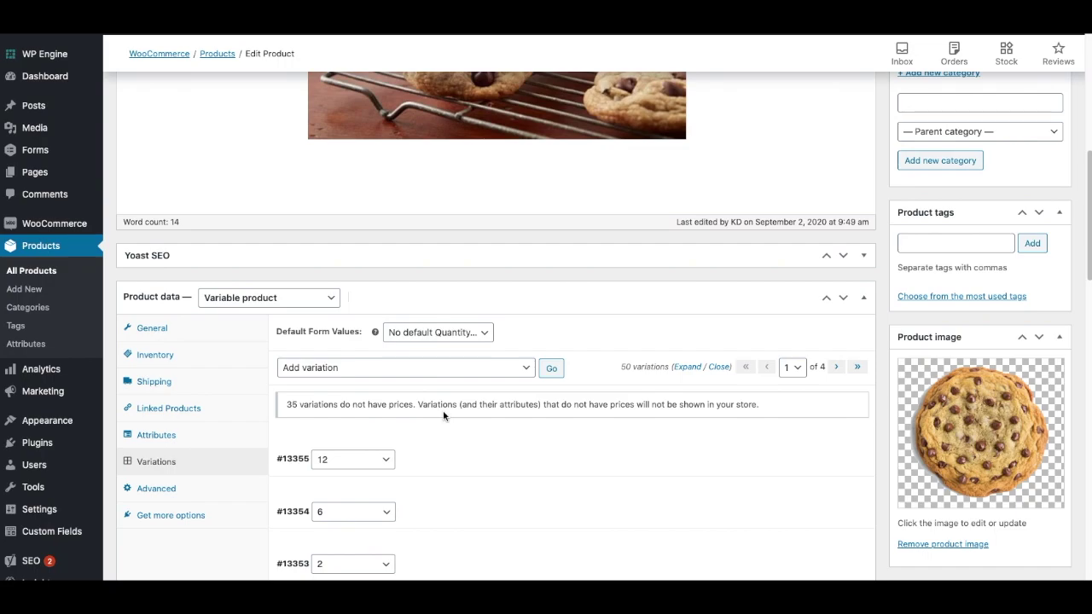
pyautogui.scroll(-3, 359, 389)
pyautogui.scroll(-4, 250, 339)
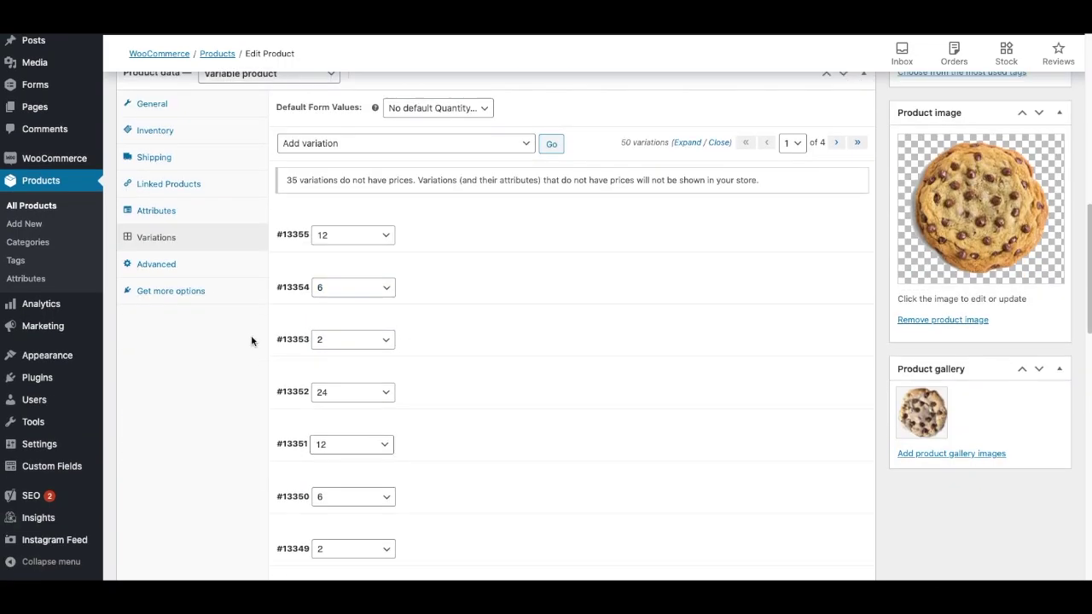
pyautogui.scroll(-6, 241, 378)
pyautogui.scroll(-3, 225, 350)
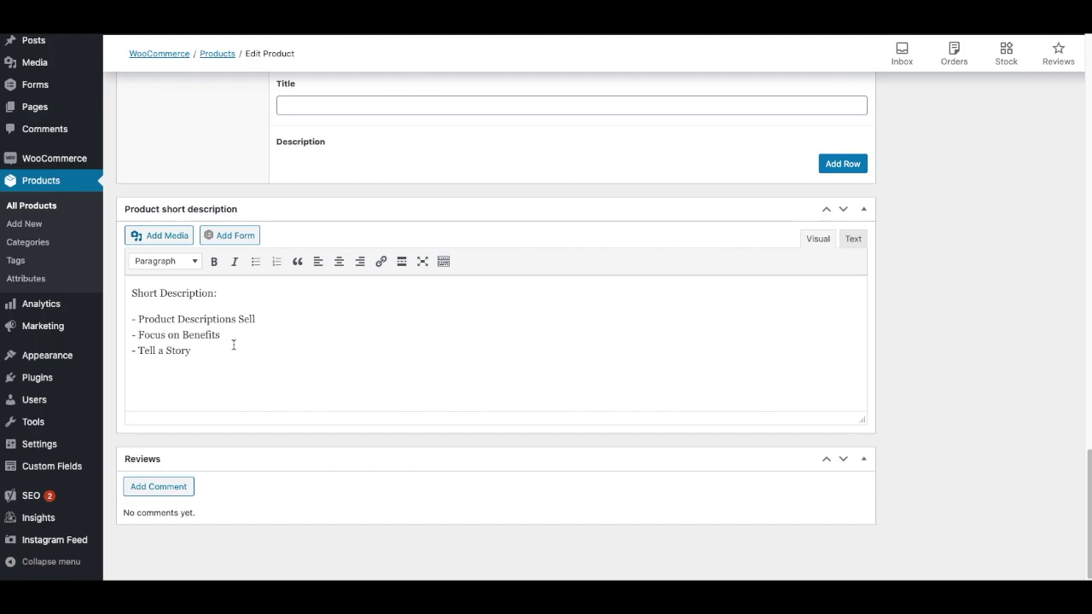
pyautogui.scroll(10, 237, 345)
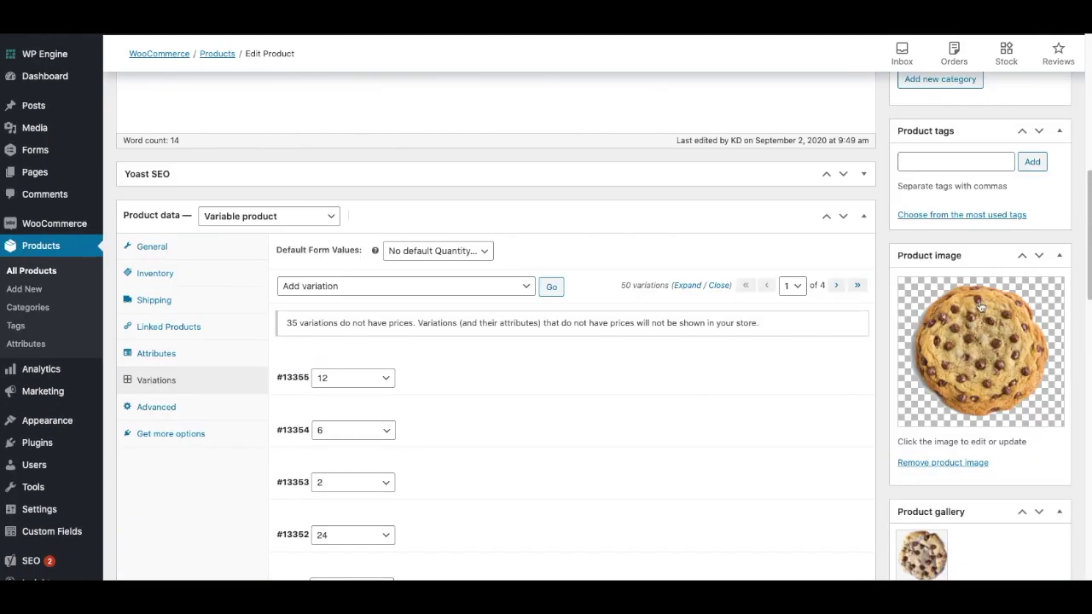
pyautogui.scroll(-1, 930, 396)
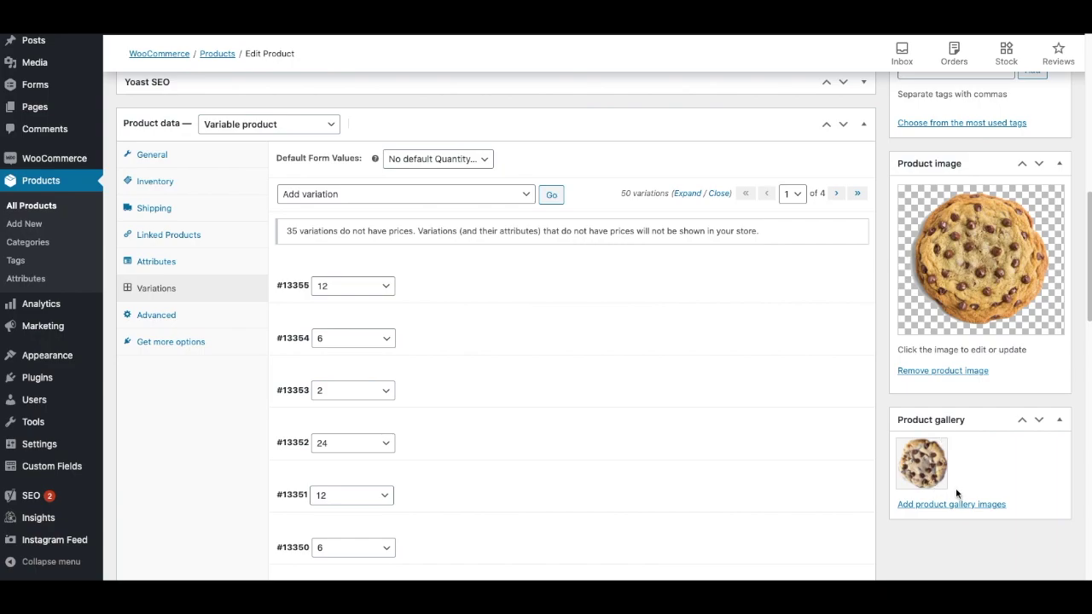
# Update the published Chocolate Chip Cookies product, keeping Crave Classic as its only assigned category
pyautogui.scroll(6, 956, 493)
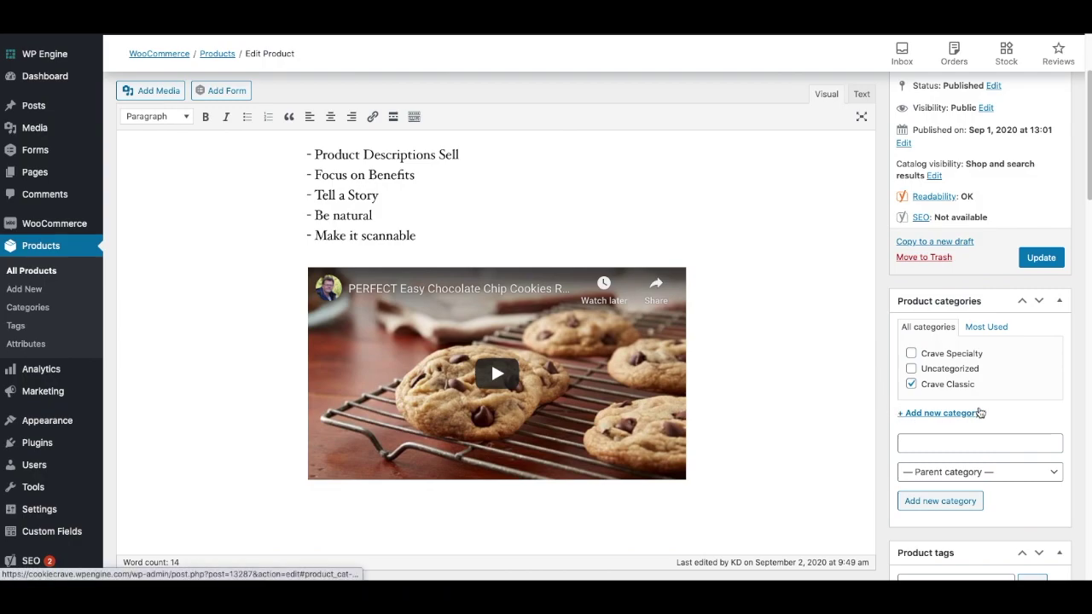
pyautogui.scroll(1, 979, 413)
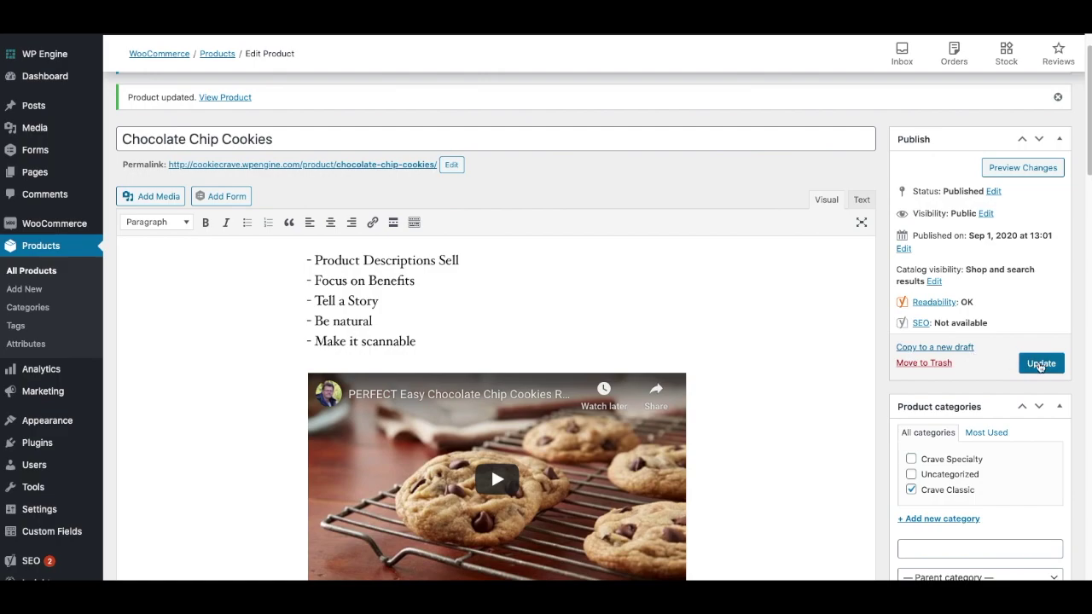
pyautogui.click(1042, 364)
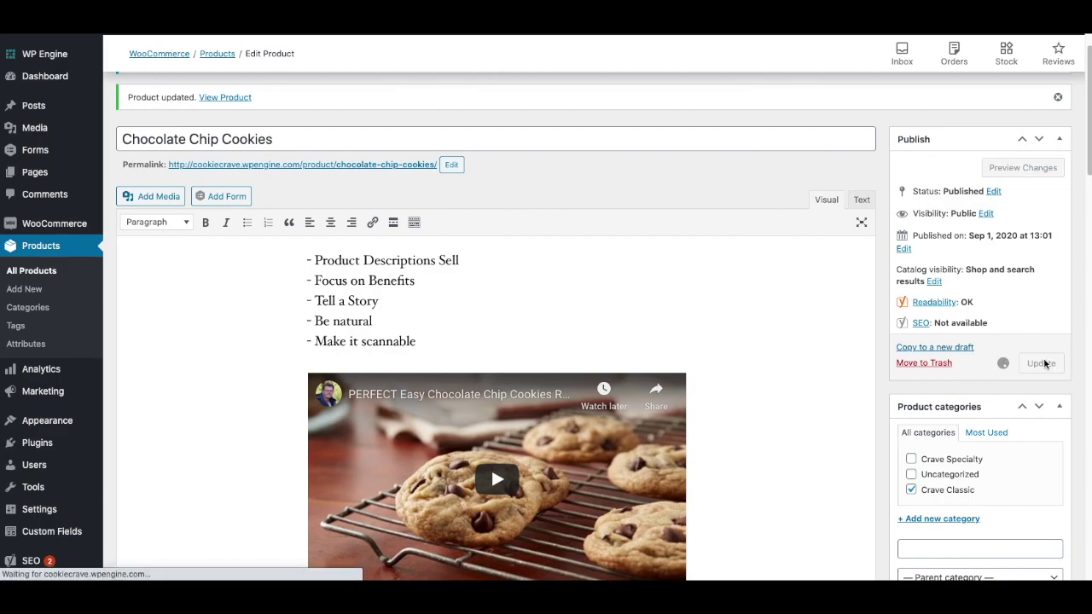